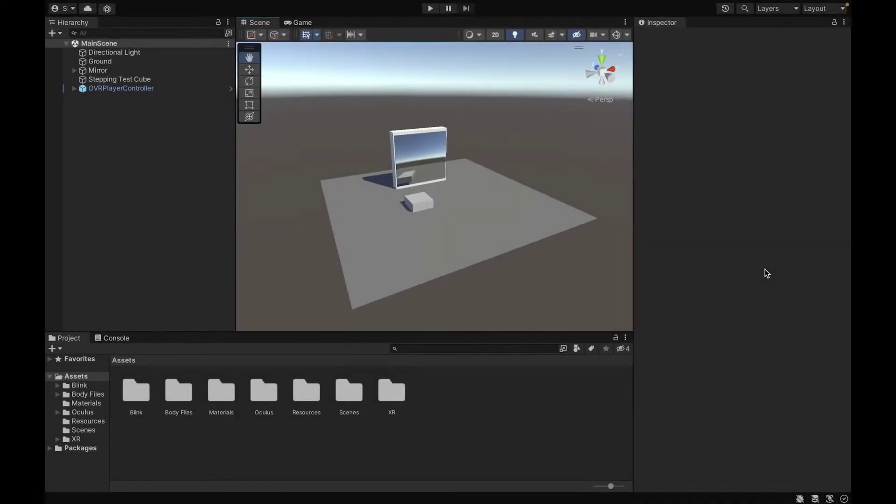
Examine the scene with the mirror and test cube, and inspect the OVRPlayerController's components.
alt+drag(443, 228, 424, 176)
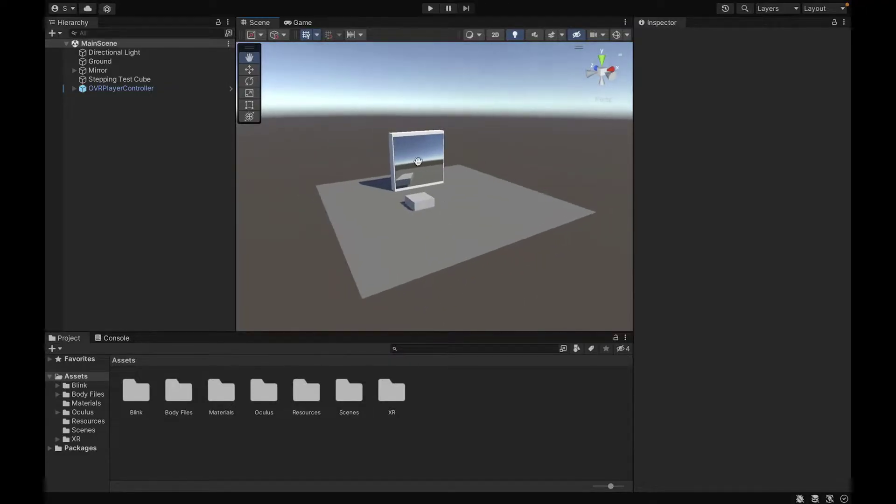
scroll(426, 142, up, 3)
alt+drag(425, 142, 460, 217)
scroll(460, 217, down, 4)
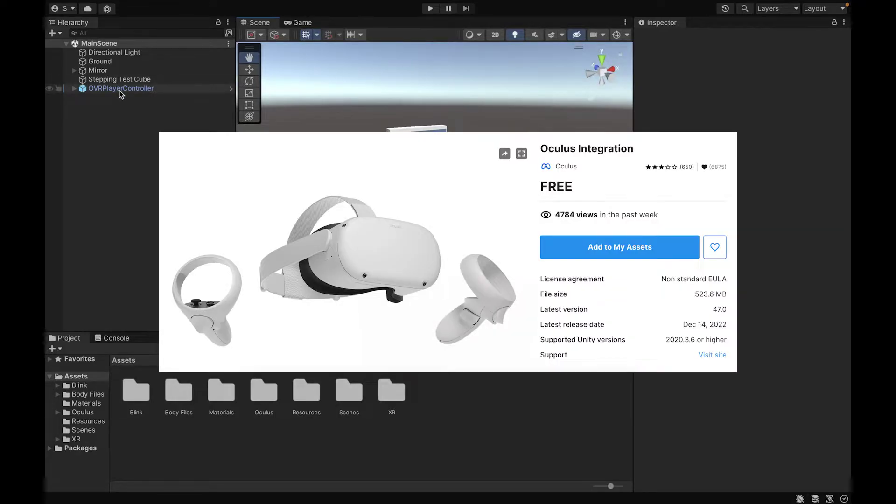
click(119, 89)
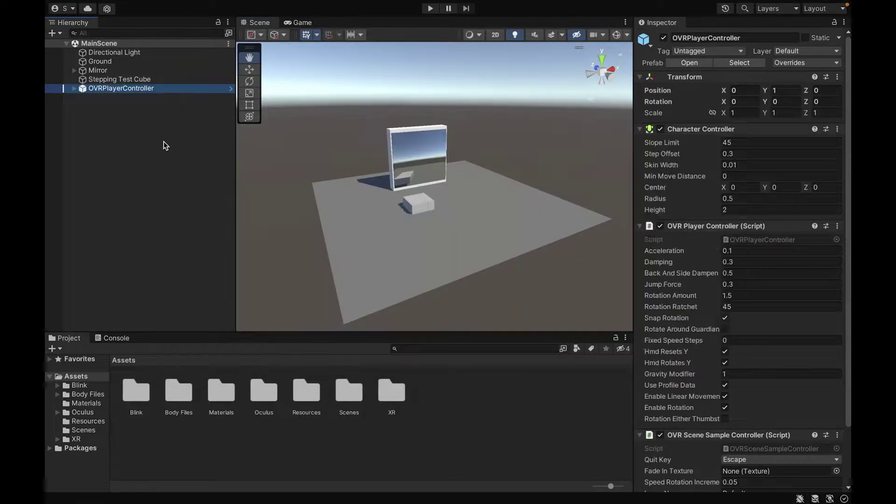
click(163, 142)
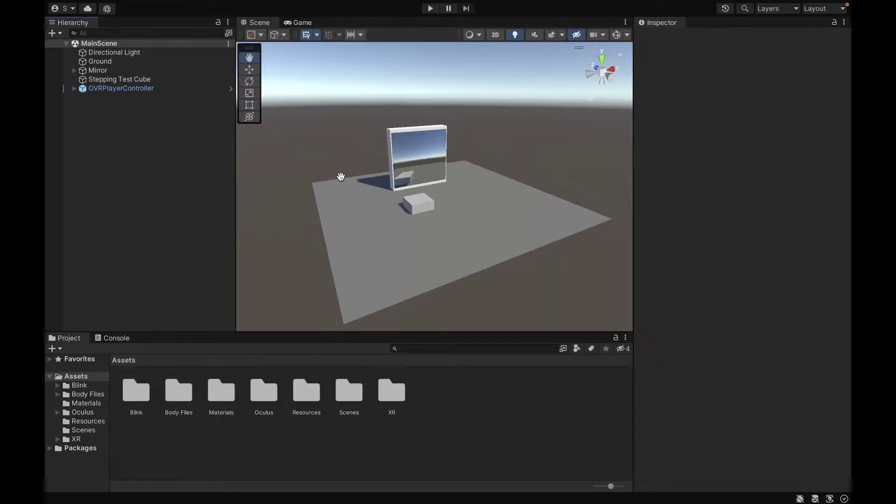
Look through the Animations and Scripts folders inside Body Files, and return to the Assets root.
double_click(174, 394)
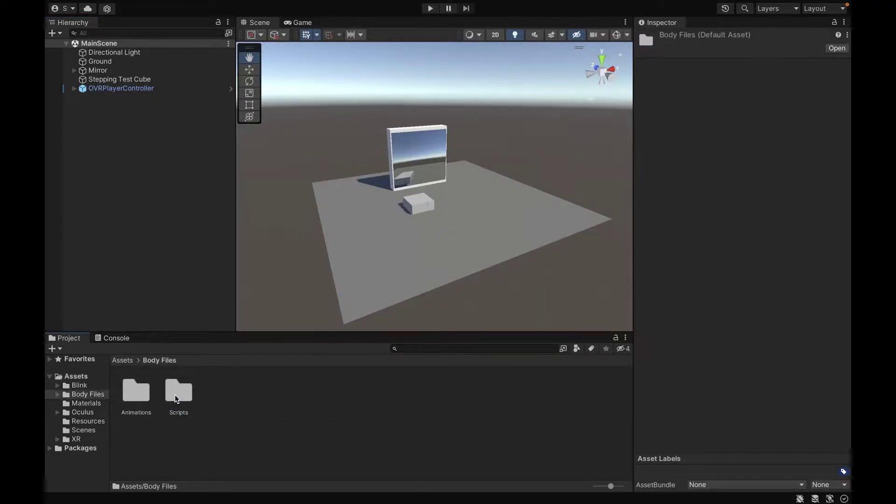
double_click(137, 391)
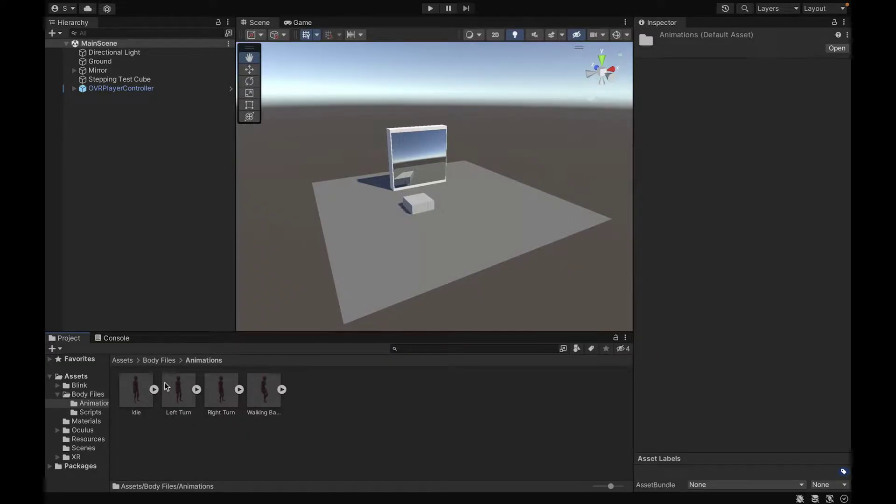
click(159, 360)
double_click(177, 390)
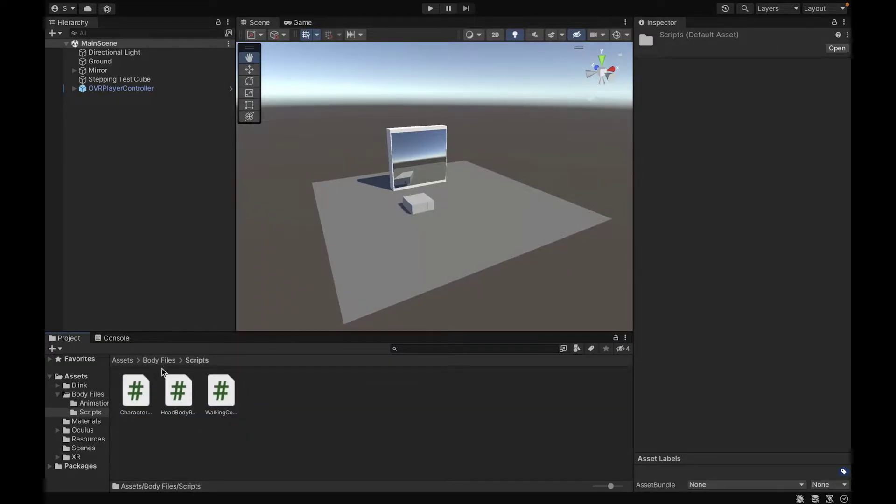
click(122, 360)
click(58, 395)
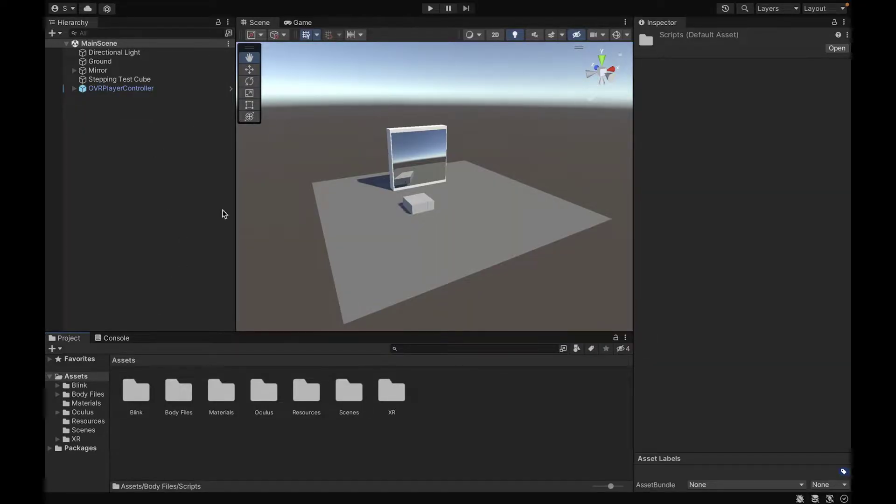
Add the human male prefab from Blink's FREE_HumanLowPoly Prefabs_Humans folder to the scene root, frame it, and return to the Assets root.
double_click(136, 390)
double_click(136, 390)
double_click(177, 390)
double_click(147, 396)
double_click(221, 394)
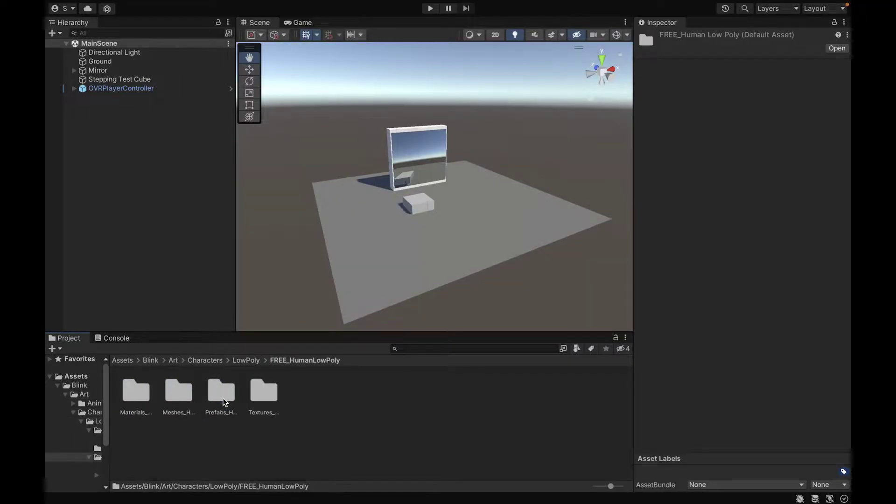
double_click(220, 393)
drag(141, 394, 143, 247)
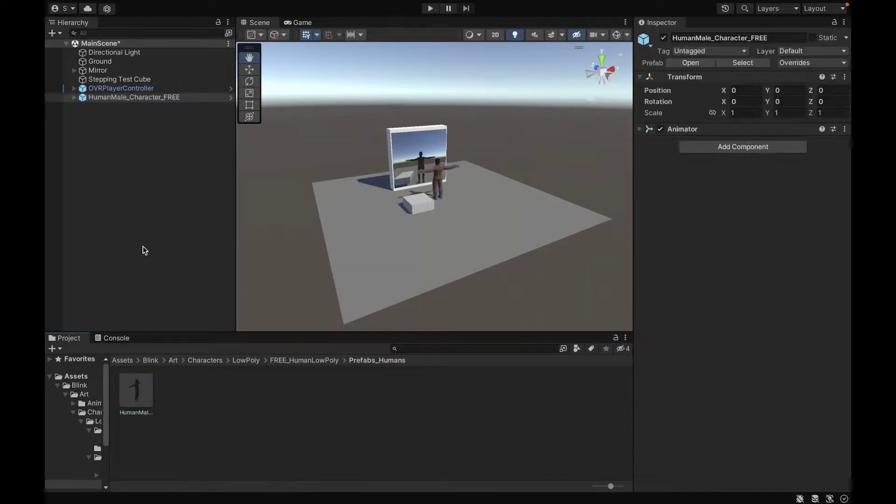
key(f)
right_drag(401, 172, 437, 202)
click(57, 386)
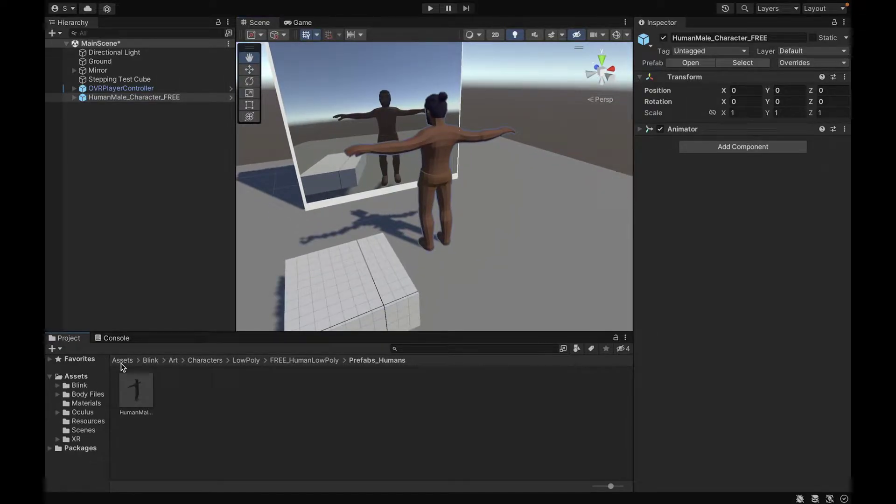
click(123, 360)
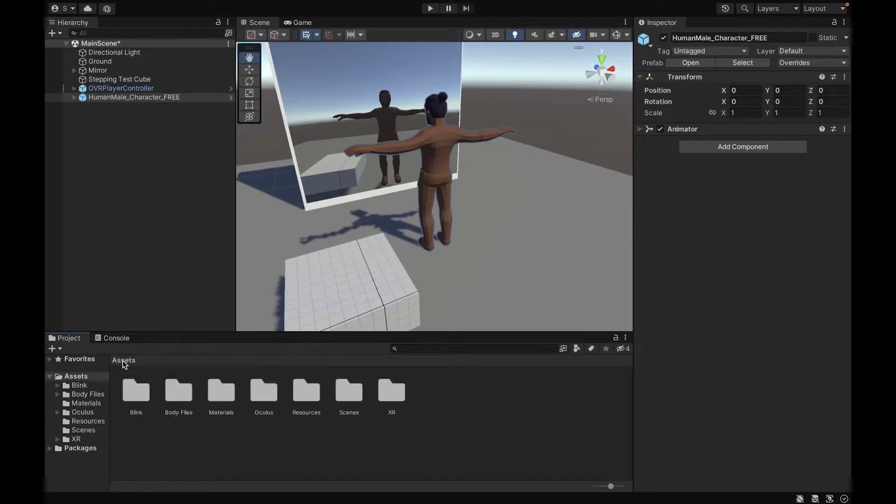
Expand the character's Mesh and Body groups and examine each body part mesh, ending on Head.
click(74, 97)
click(82, 115)
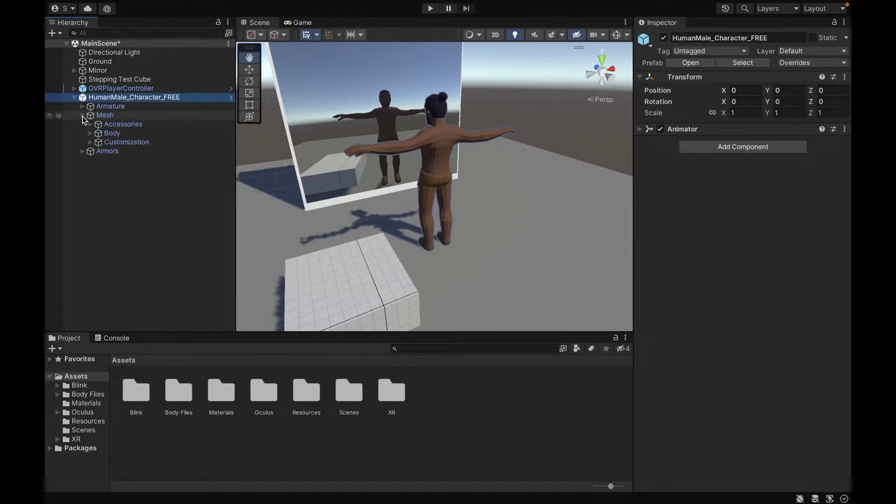
click(90, 133)
click(115, 140)
right_drag(445, 135, 513, 117)
click(202, 157)
key(Down)
key(Down)
key(Down)
key(Down)
key(Up)
key(Up)
key(Up)
key(Up)
key(Up)
key(Up)
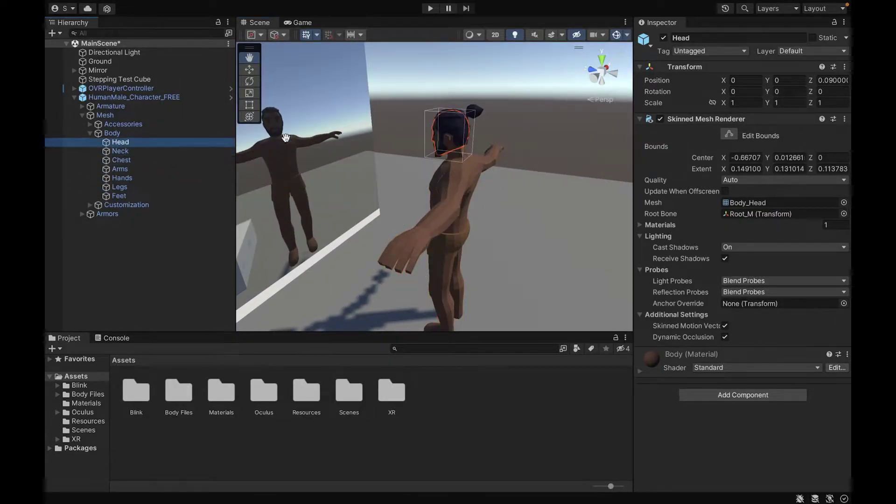
Enlarge the Head mesh's bounds from above to enclose both arms and the body's depth, with extents of about Y 0.24 and Z 1.05.
click(729, 135)
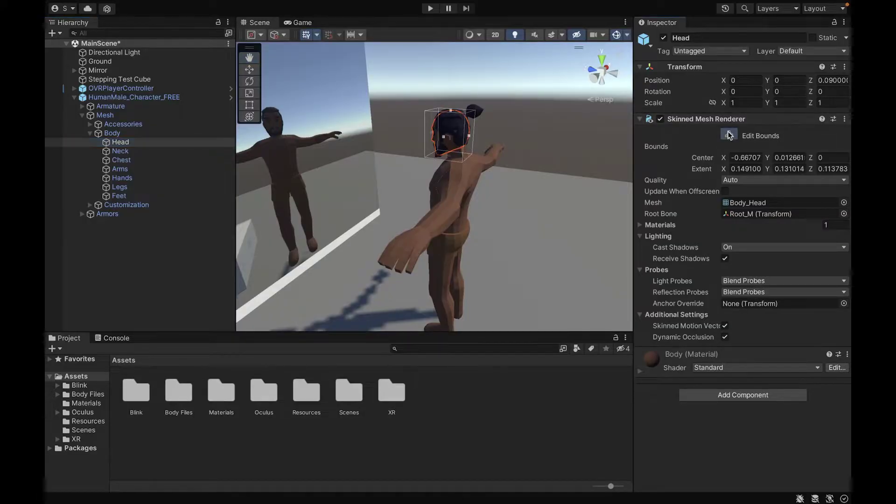
click(603, 62)
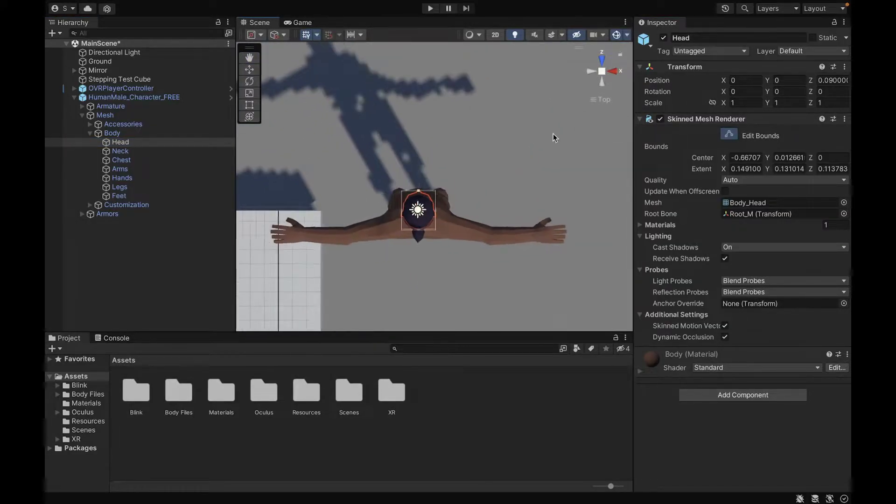
drag(434, 209, 573, 207)
drag(404, 213, 267, 214)
drag(418, 192, 418, 180)
drag(418, 229, 418, 252)
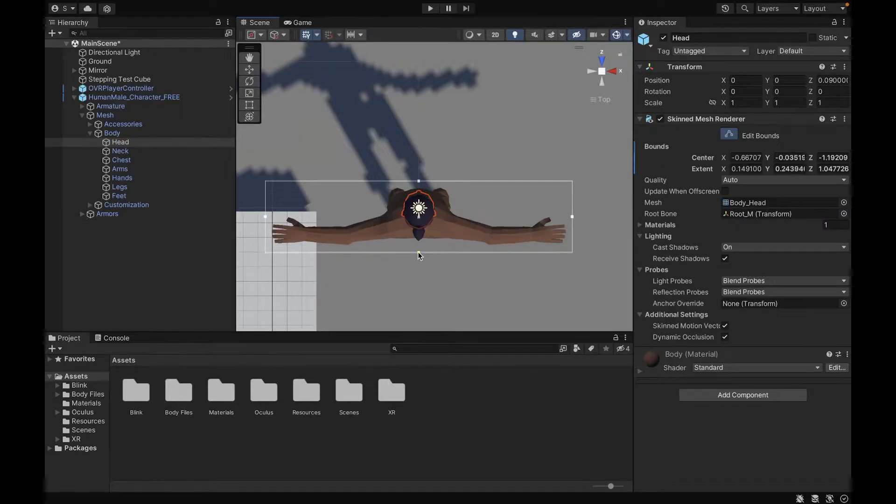
Viewed from the back, extend the Head mesh's bounds down past the feet, to an X extent of about 1.01.
click(603, 83)
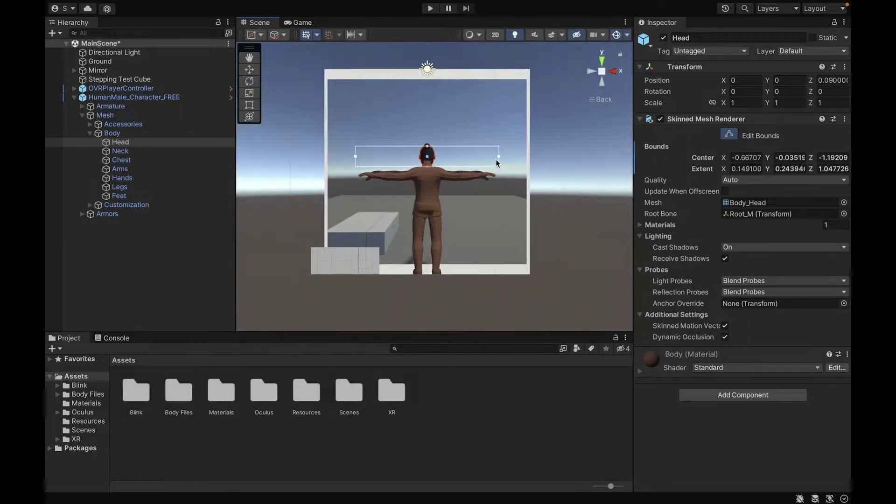
click(429, 153)
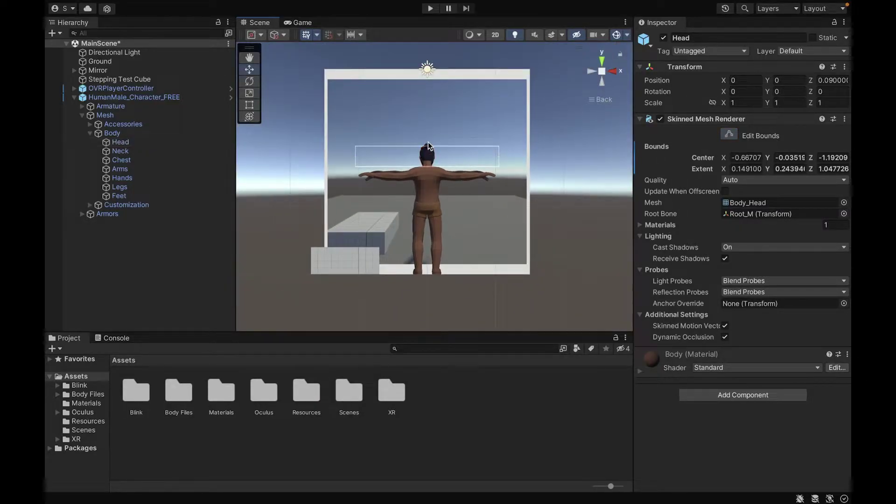
click(170, 143)
click(728, 134)
drag(427, 146, 436, 281)
Viewed from the side, push the front of the Head's bounds slightly forward to a Y extent of about 0.248, and finish bounds editing.
click(611, 72)
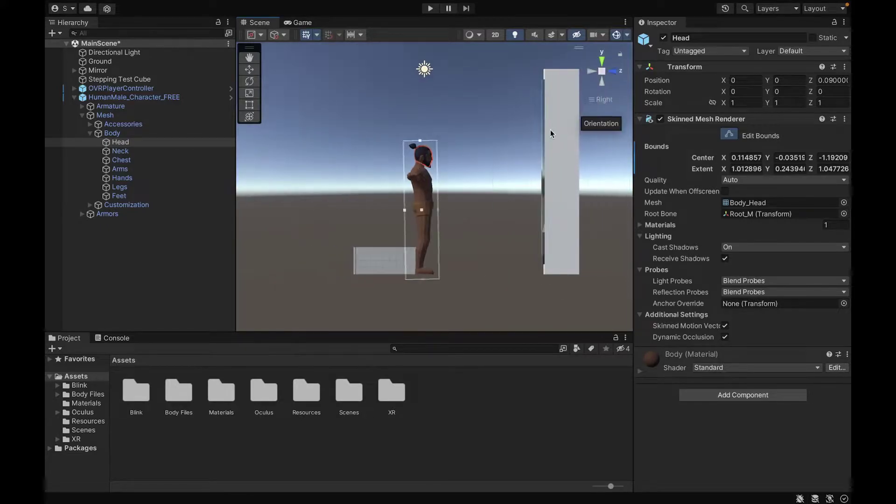
drag(438, 210, 440, 210)
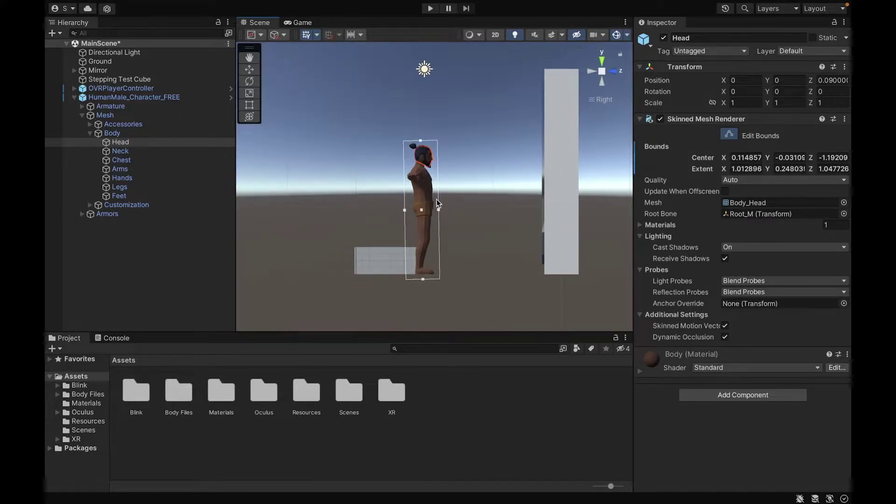
click(727, 135)
alt+drag(537, 117, 422, 173)
Copy the Head mesh's bounds and paste them onto the Neck, Chest, Arms, Hands, Legs and Feet meshes.
click(153, 142)
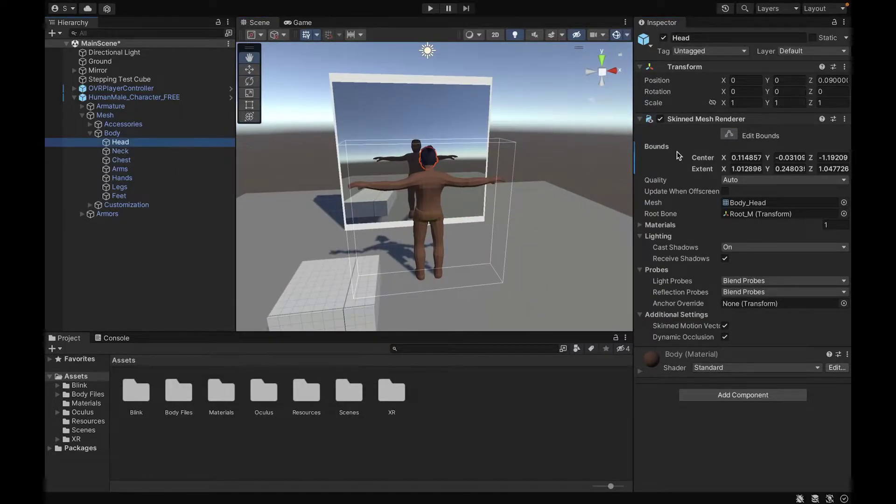
right_click(659, 147)
click(682, 196)
click(157, 153)
shift+click(151, 195)
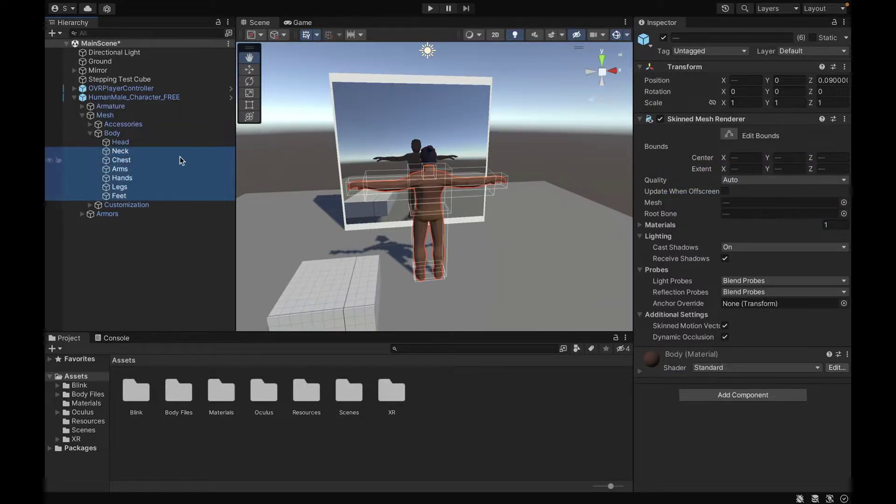
right_click(654, 146)
click(668, 183)
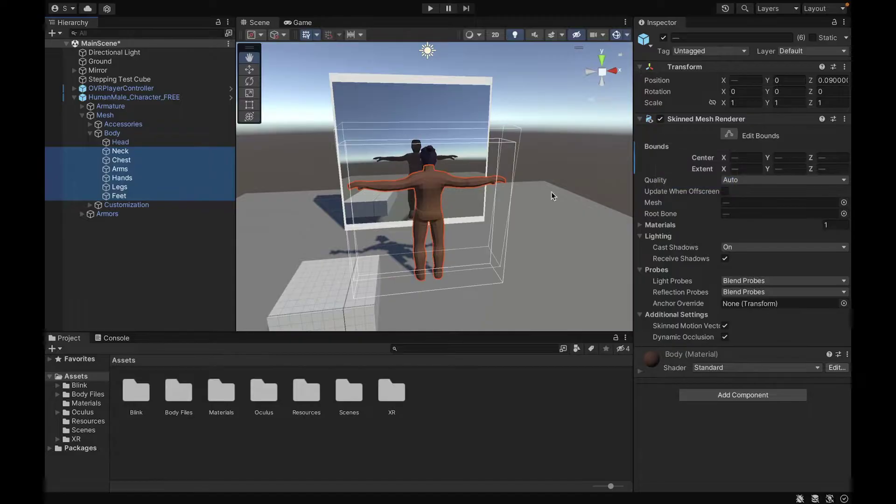
Check the bounds of the individual body part meshes from Head to Feet.
click(143, 147)
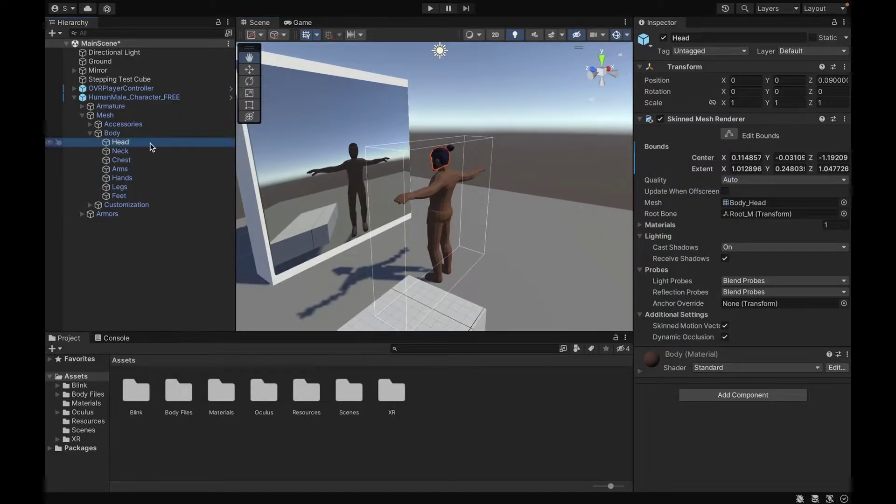
key(Down)
key(Down)
alt+drag(410, 140, 471, 126)
click(182, 178)
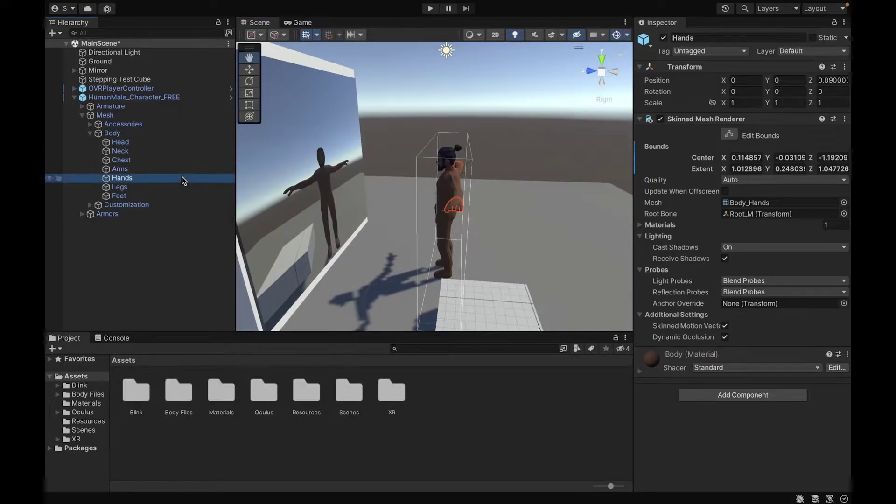
key(Down)
key(Down)
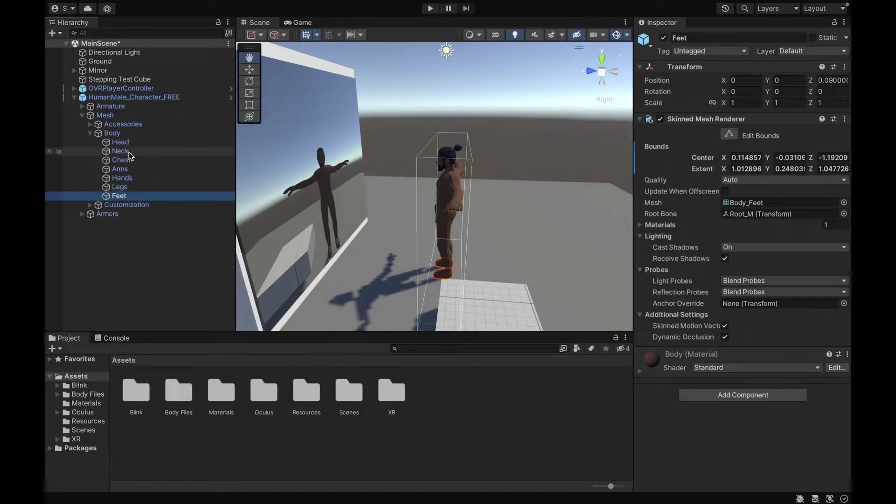
Collapse the character's object hierarchy and save the scene.
click(90, 133)
click(85, 118)
click(74, 98)
key(ctrl+s)
alt+drag(469, 181, 301, 177)
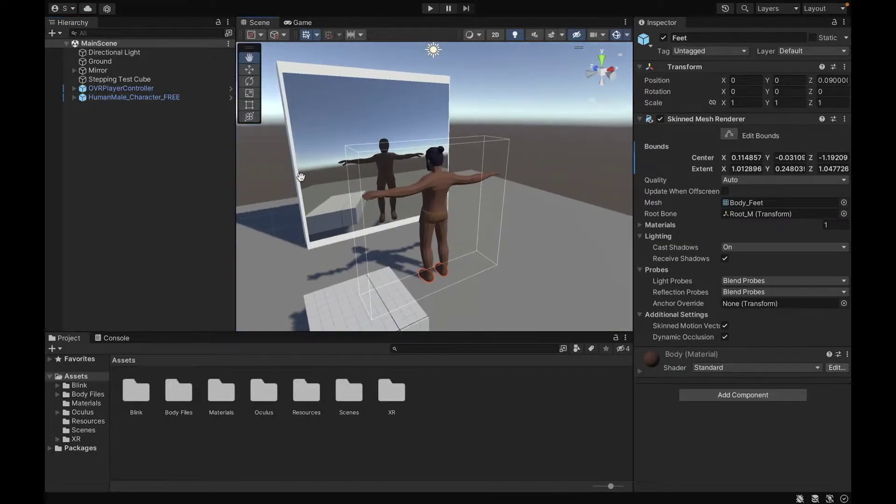
Rename the HumanMale_Character_FREE object as Character and deselect it.
click(117, 97)
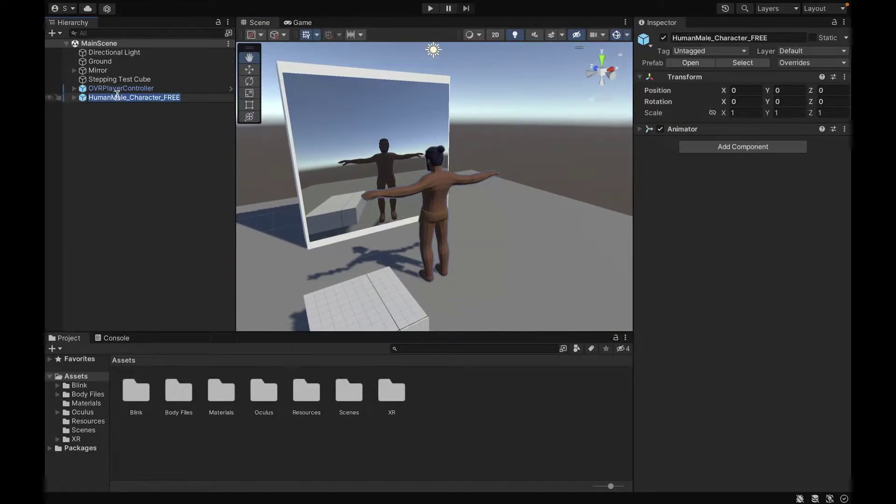
text(Character)
key(Return)
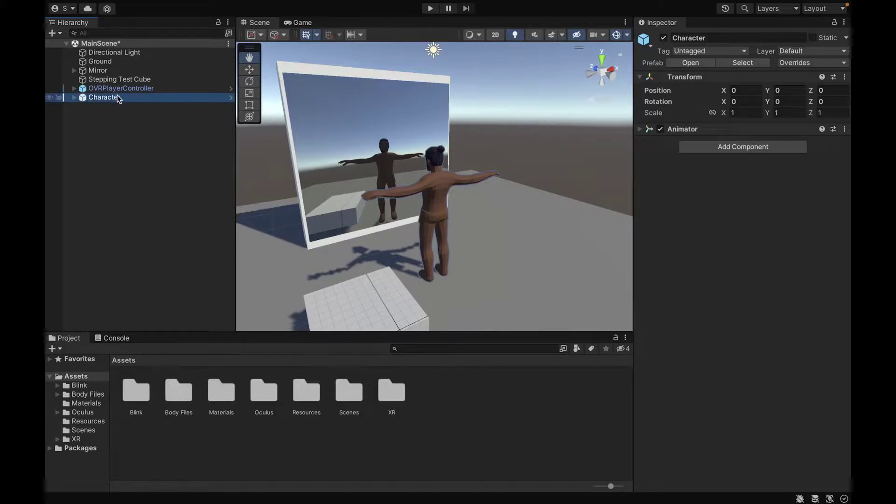
click(136, 133)
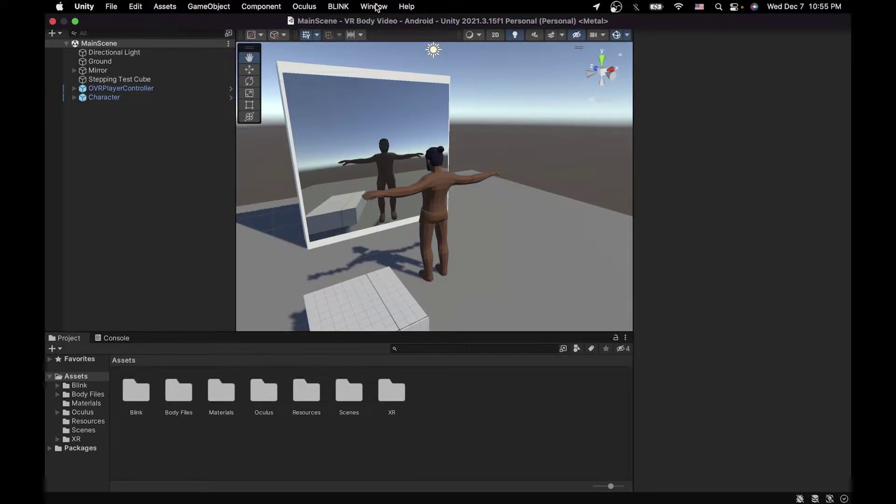
Open the Package Manager, list the Unity Registry packages, and search them for "Animation".
click(376, 7)
click(402, 155)
click(283, 142)
click(248, 152)
click(565, 141)
text(Animation)
Install the Animation Rigging package, version 1.1.1, and close the Package Manager.
click(274, 197)
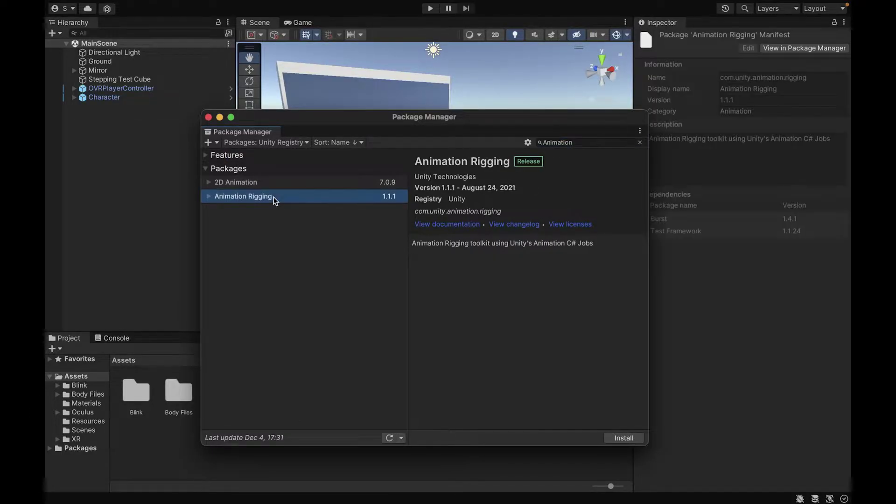
click(616, 438)
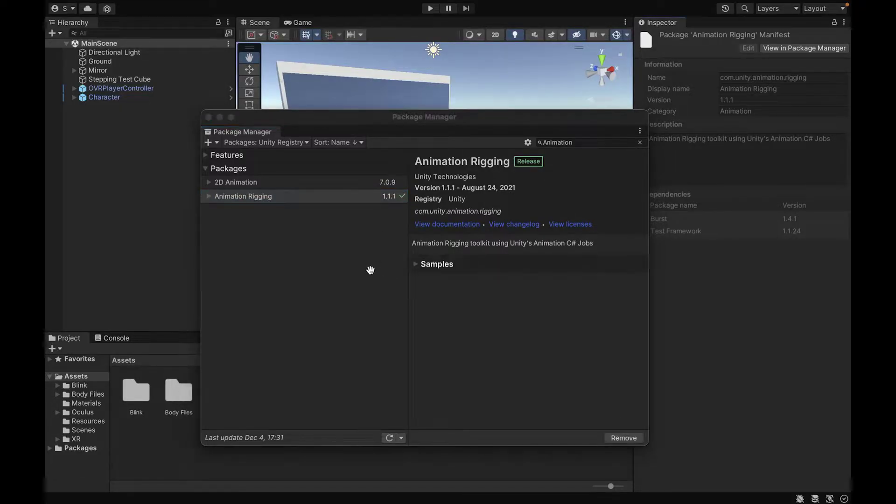
click(208, 118)
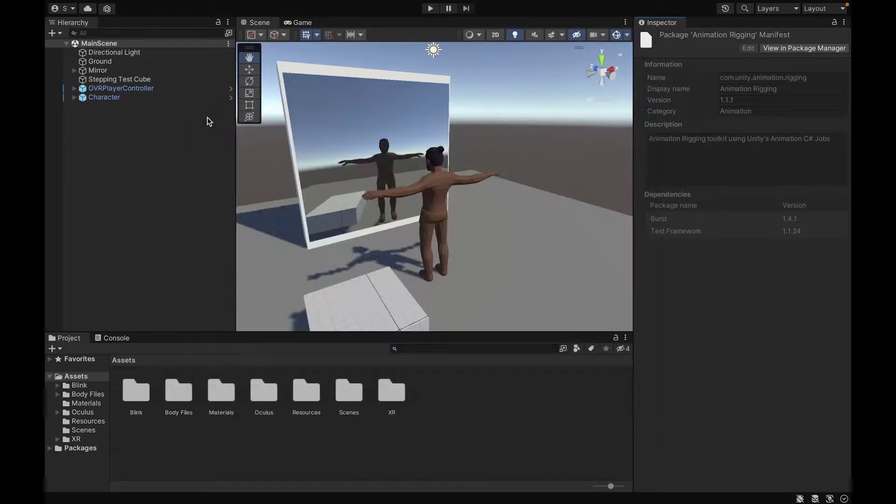
Add a Rig Builder component to the Character object and expand its rig layers.
click(105, 97)
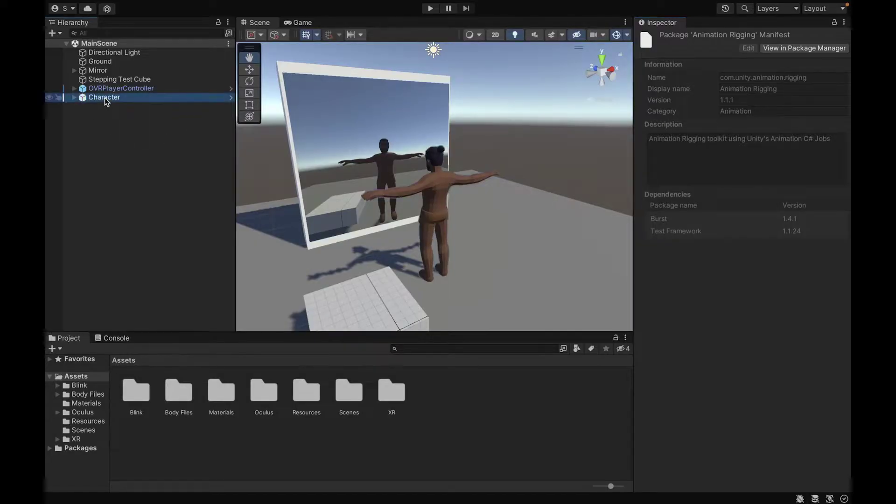
click(707, 147)
text(rig b)
key(Return)
click(685, 143)
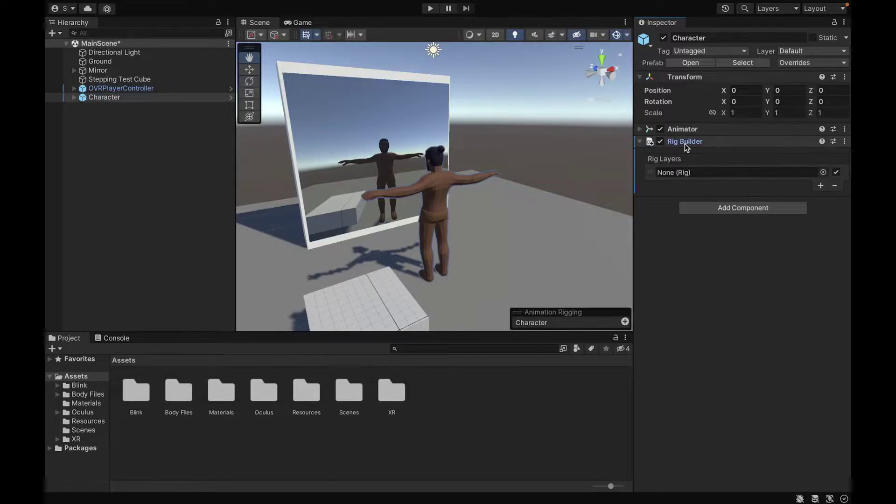
Add a Bone Renderer component to Character and expand its settings.
click(723, 212)
text(bone r)
key(Return)
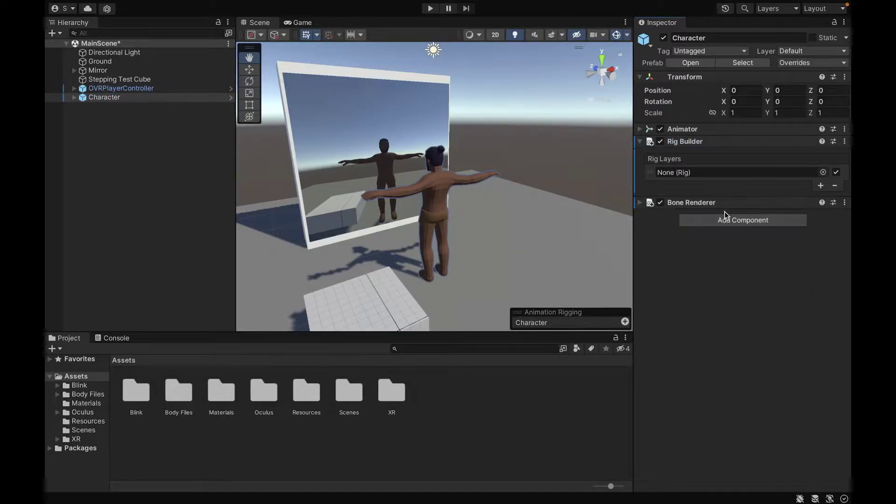
click(698, 203)
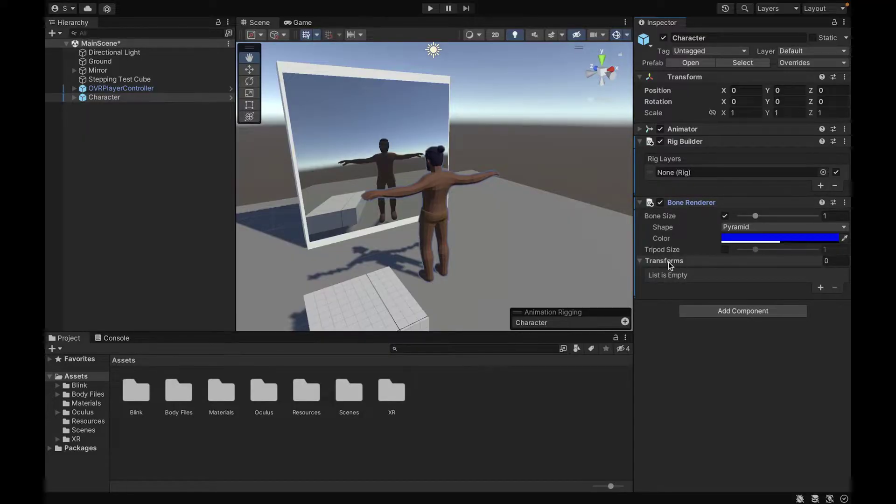
Expand the full bone hierarchy under the Armature's Root_M, reselect Character, and collapse its Rig Builder component.
click(73, 98)
click(82, 115)
click(82, 115)
click(82, 107)
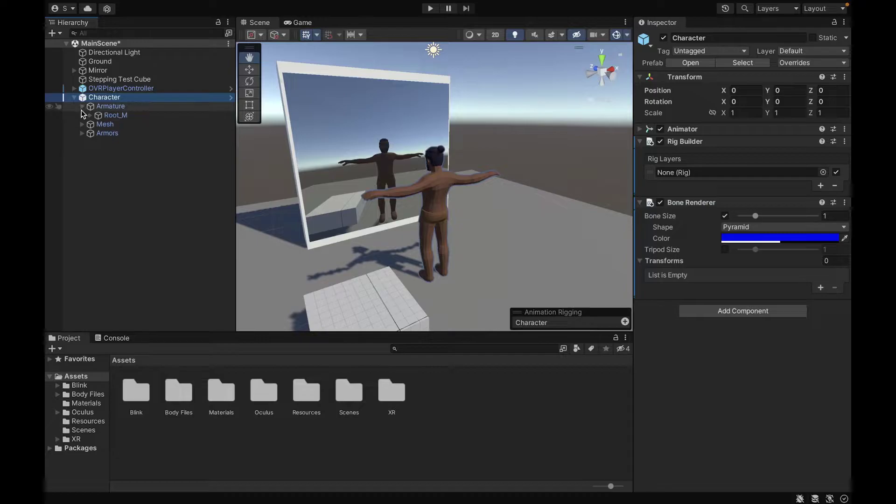
click(112, 116)
key(alt+Right)
click(122, 97)
click(712, 142)
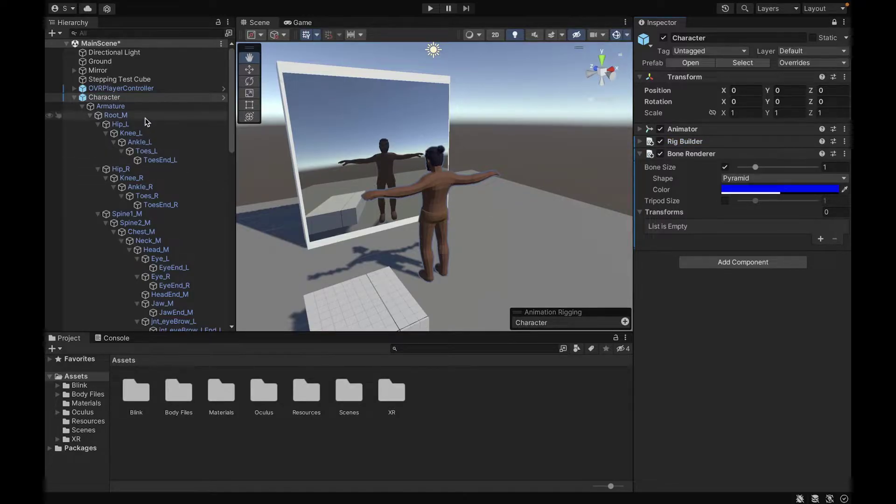
Assign every bone from Root_M through the last right thumb bone to the Bone Renderer's Transforms list.
click(119, 115)
scroll(181, 189, down, 15)
scroll(180, 189, down, 3)
shift+click(206, 309)
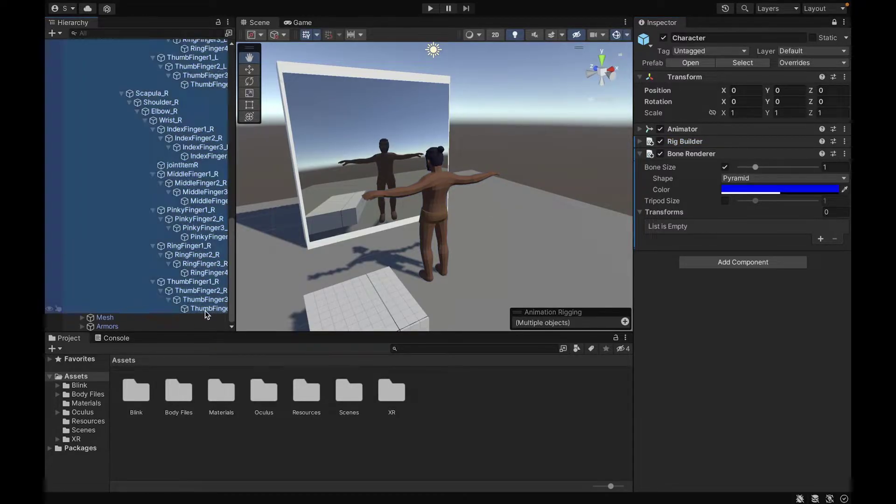
drag(189, 256, 663, 213)
scroll(434, 186, up, 5)
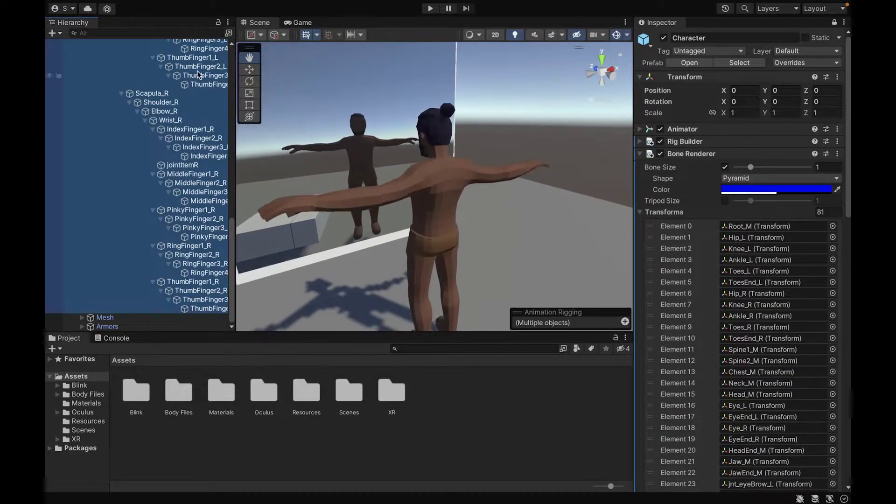
Collapse the Armature hierarchy and toggle the Bone Renderer so the bones are drawn on the character.
scroll(169, 117, up, 20)
click(113, 115)
click(90, 116)
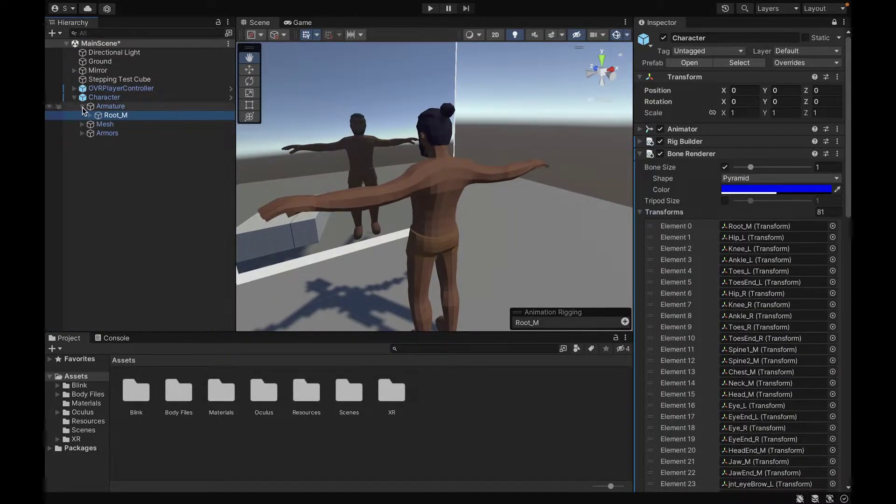
click(82, 107)
click(660, 154)
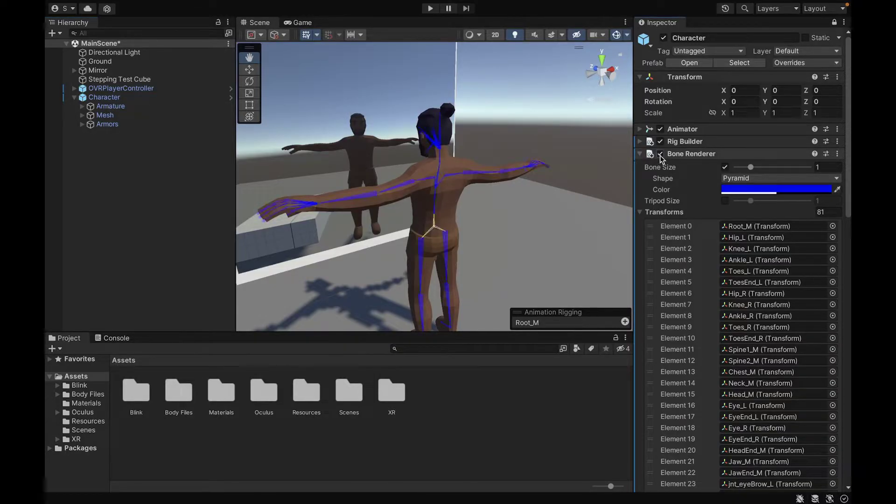
key(f)
alt+drag(470, 201, 449, 197)
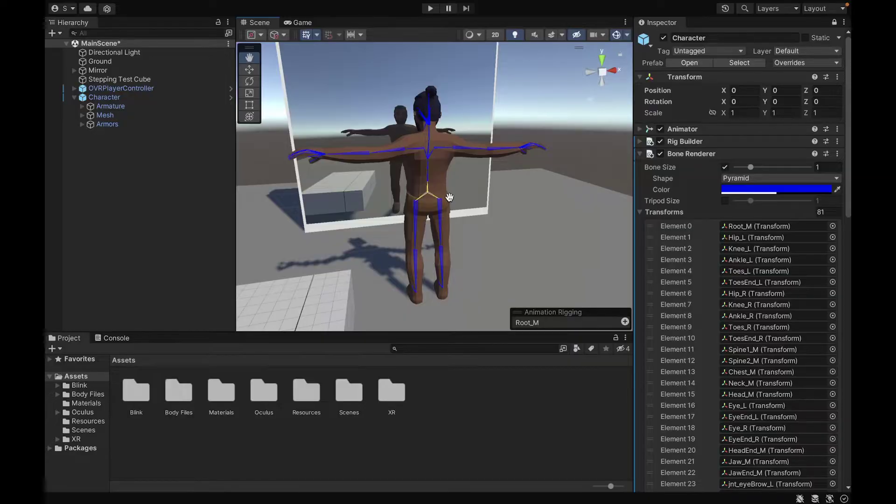
Unlock the Inspector and create an empty child object named VR Constraints under Character.
click(117, 138)
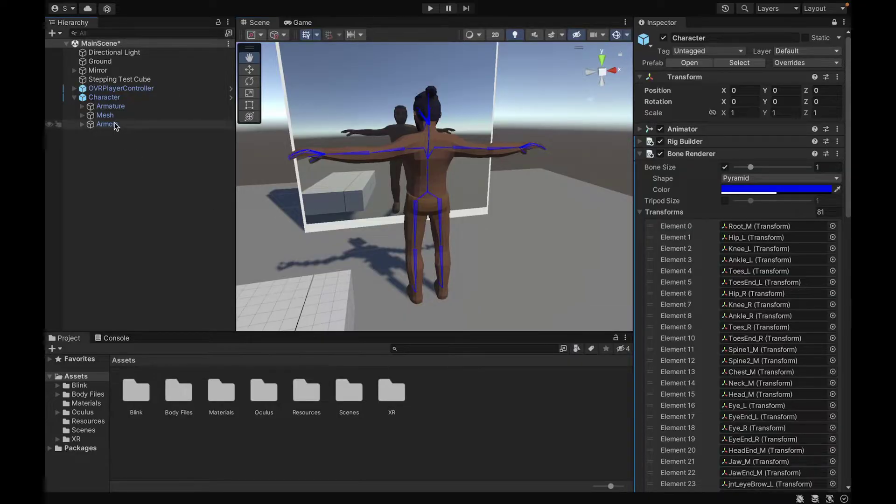
click(104, 98)
click(834, 23)
right_click(113, 99)
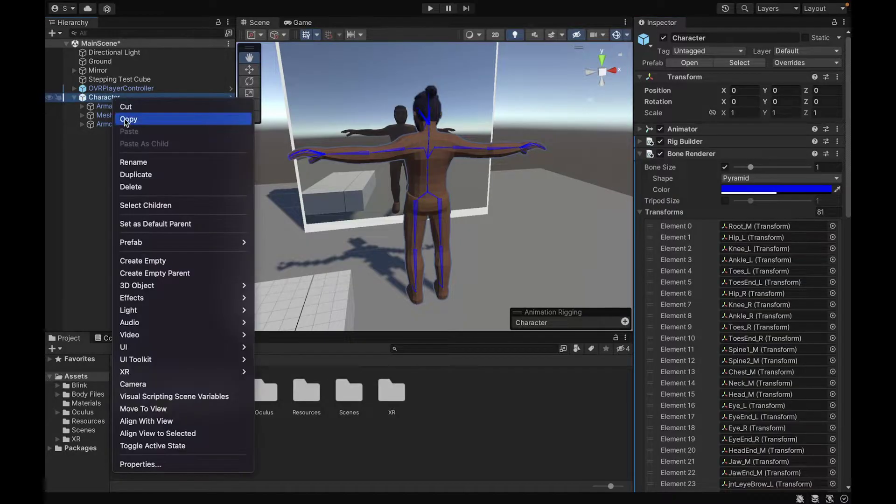
click(160, 264)
text(VR Constraints)
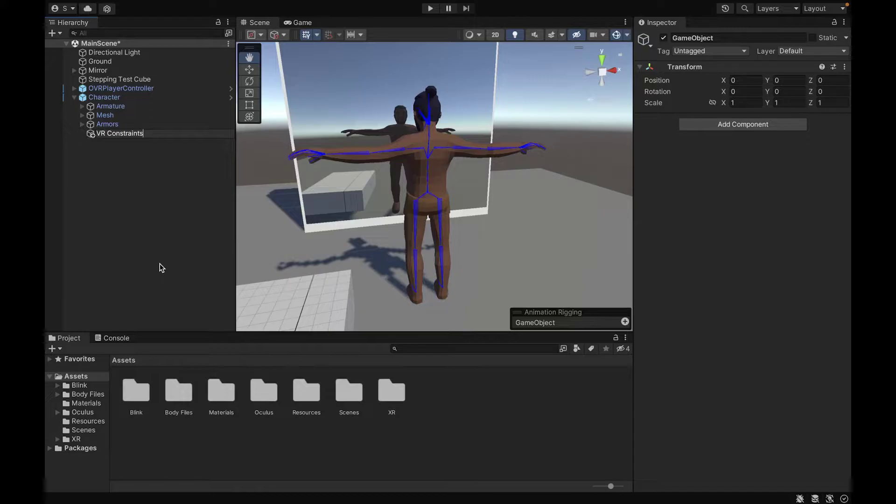
key(Return)
Add a Rig component to the VR Constraints object.
click(707, 125)
text(rig)
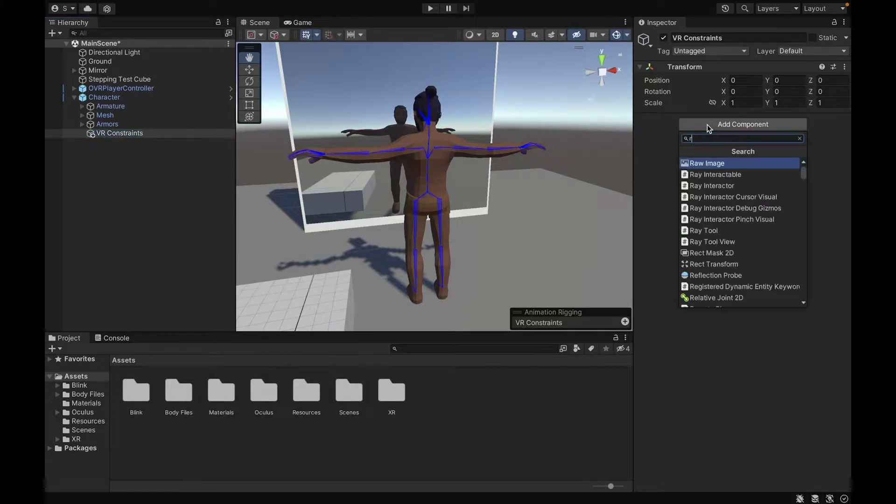
click(707, 160)
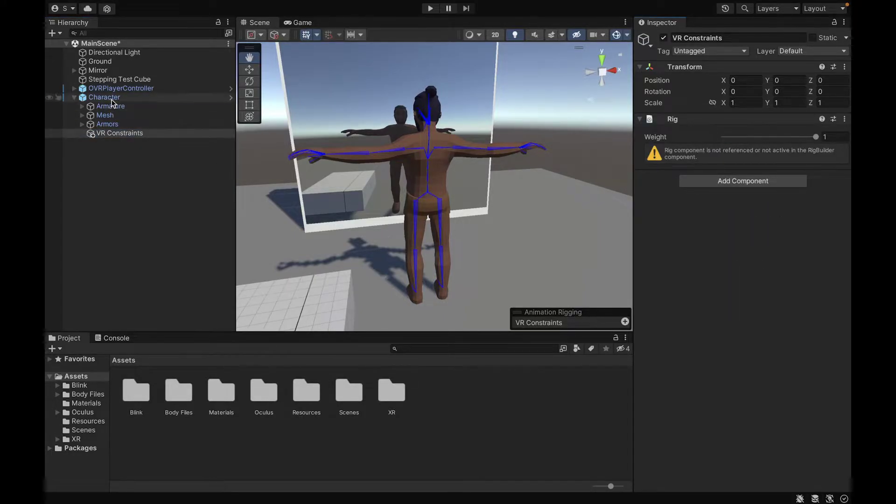
Collapse Character's Bone Renderer and assign VR Constraints to the empty rig layer of its Rig Builder.
click(115, 98)
click(687, 152)
click(687, 142)
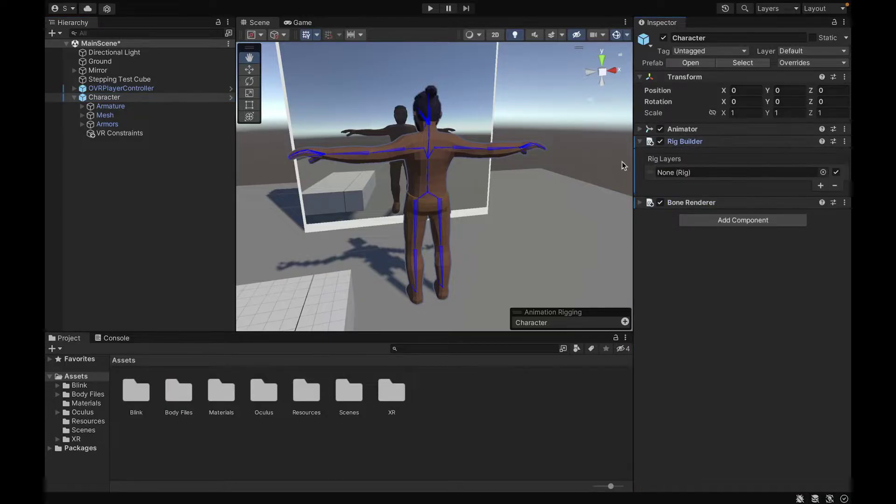
drag(168, 135, 673, 176)
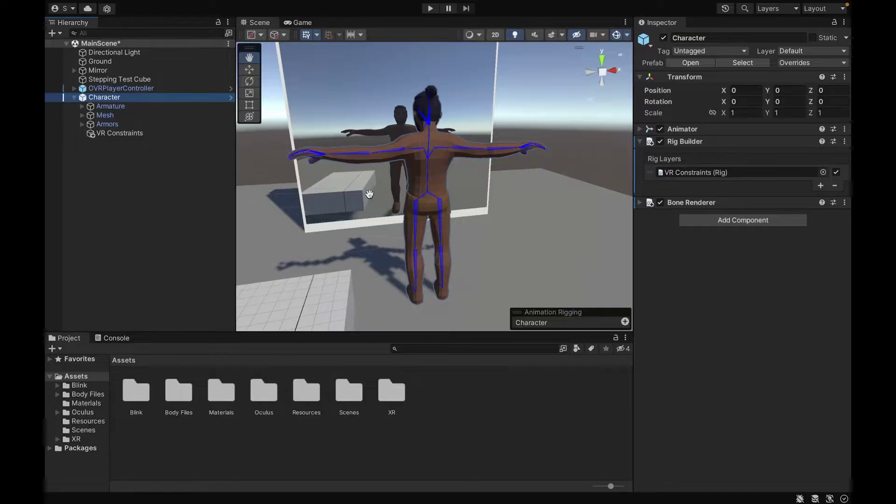
Create an empty child object named Right Arm IK under VR Constraints.
click(117, 133)
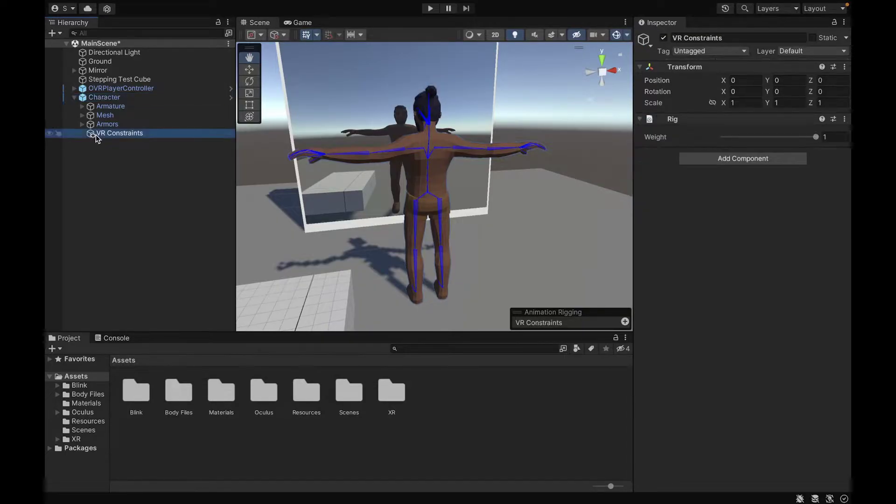
right_click(96, 134)
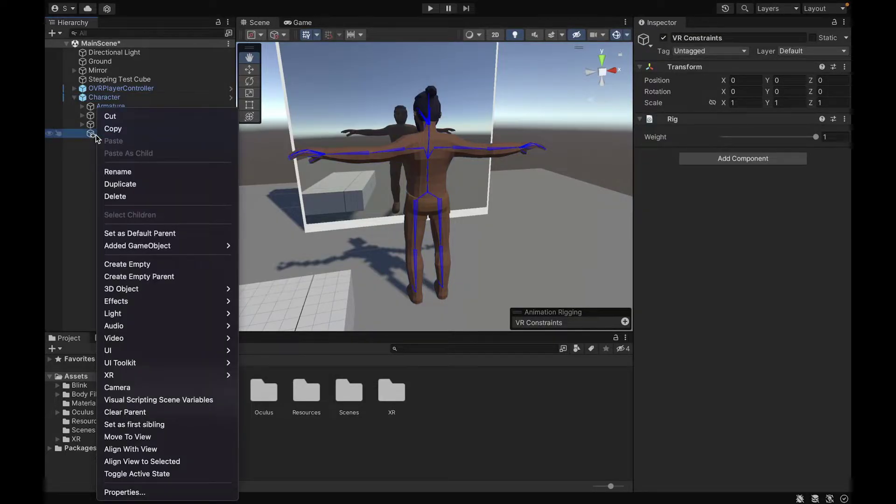
click(161, 266)
text(Right Arm IK)
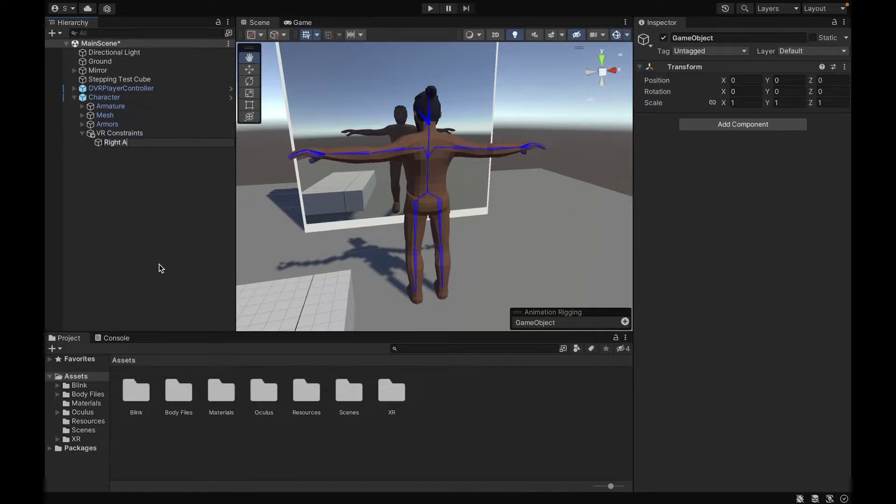
key(Return)
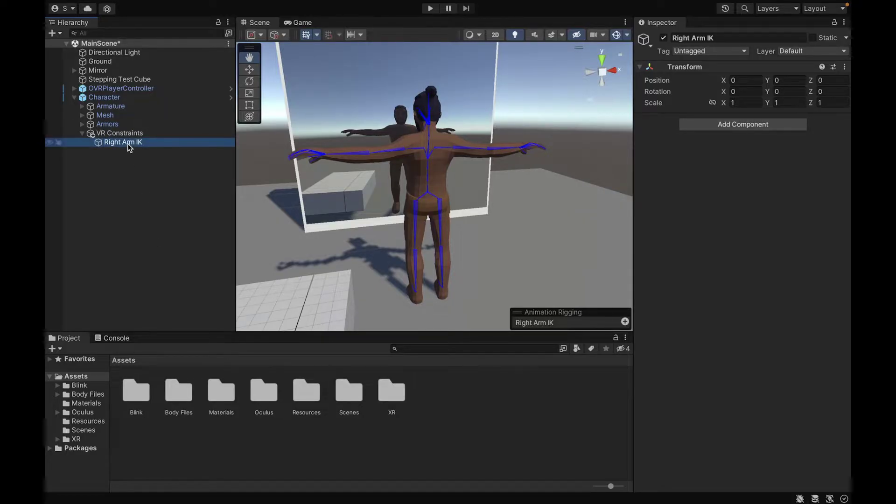
Add a Two Bone IK Constraint component to Right Arm IK.
click(726, 124)
text(two b)
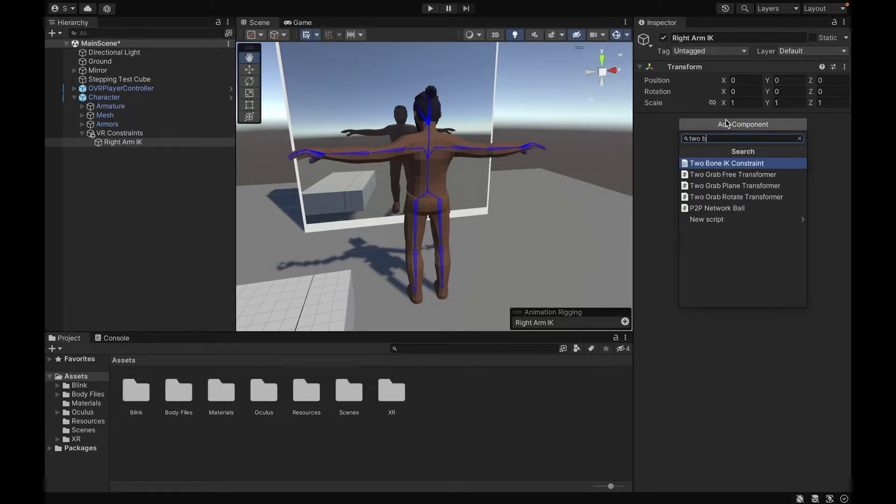
key(Return)
Create an empty child named Target under Right Arm IK and duplicate it as Hint.
right_click(132, 143)
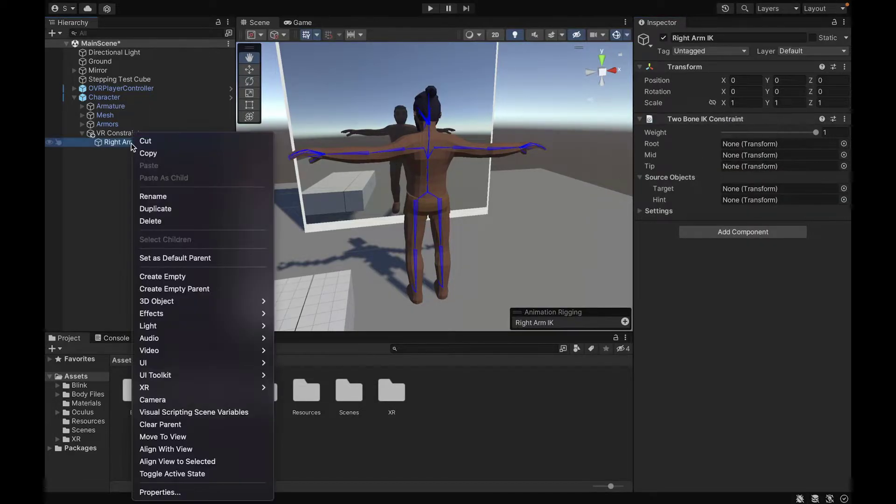
click(198, 276)
text(Target)
key(Return)
key(ctrl+d)
key(F2)
text(Hint)
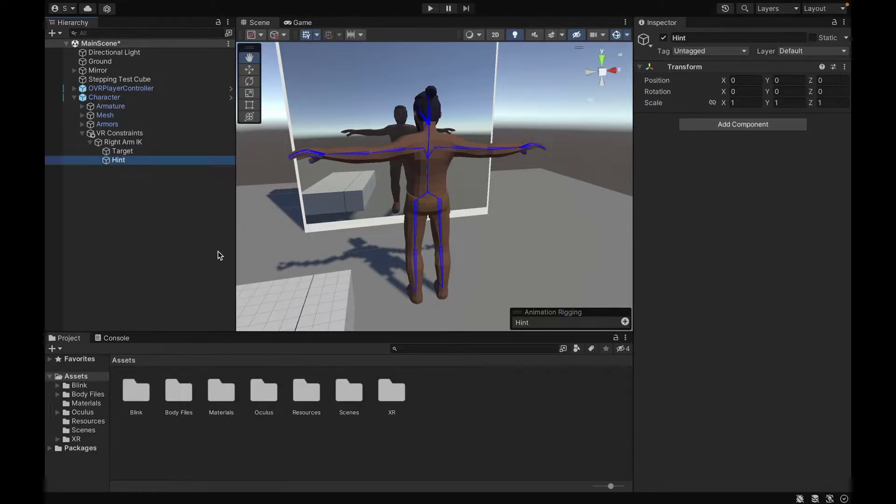
Assign the Target and Hint objects as the source objects of Right Arm IK's Two Bone IK Constraint.
click(139, 143)
drag(149, 152, 737, 188)
drag(143, 160, 762, 204)
Lock the Inspector on Right Arm IK and assign the Shoulder_R bone as the constraint's Root.
scroll(442, 193, up, 10)
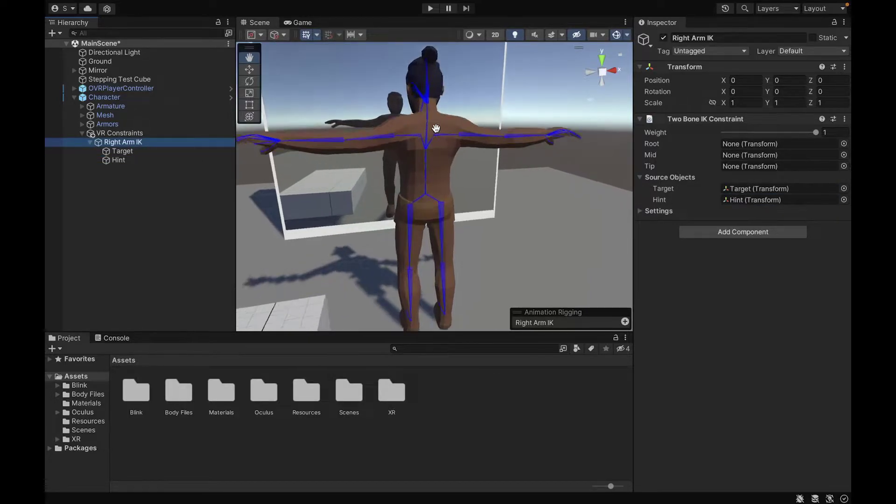
scroll(442, 192, up, 5)
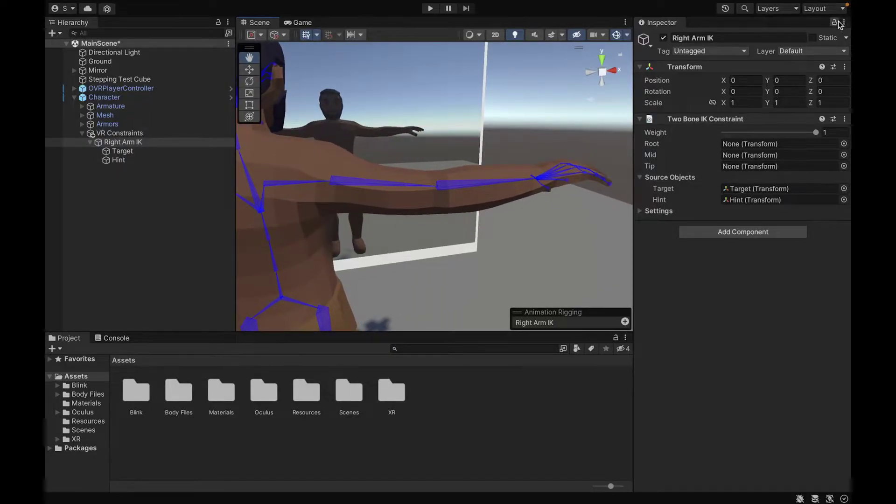
click(376, 185)
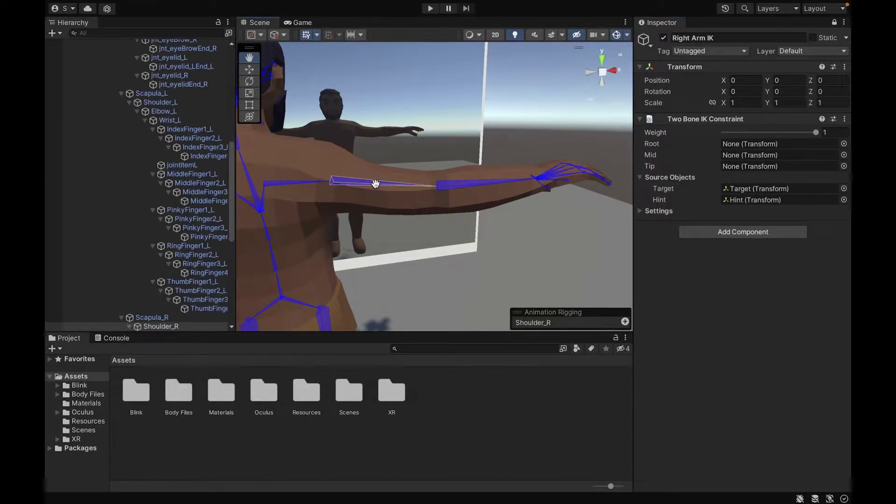
scroll(185, 261, down, 2)
click(173, 201)
drag(698, 139, 727, 144)
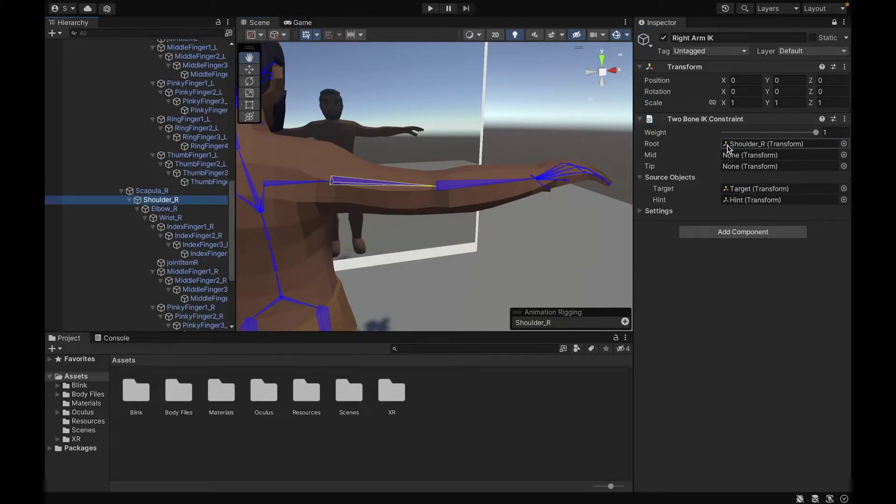
Assign the Elbow_R bone as the constraint's Mid and the Wrist_R bone as its Tip.
click(460, 184)
drag(175, 210, 765, 156)
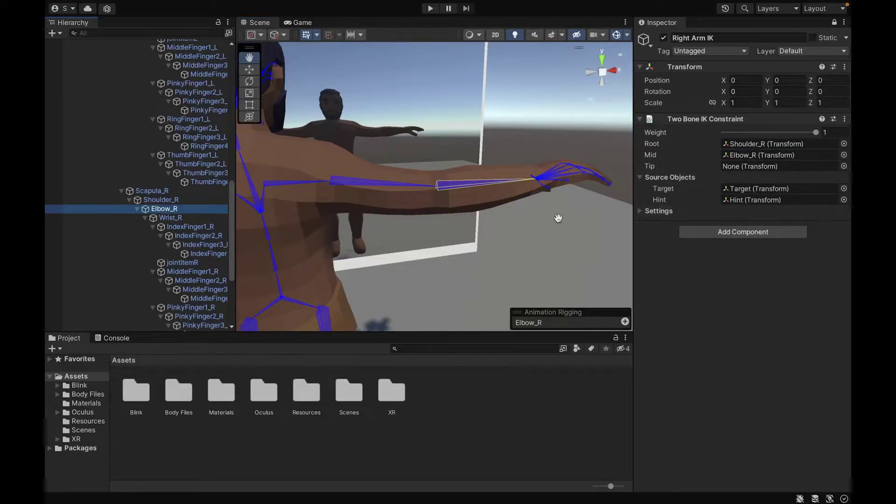
click(544, 177)
drag(172, 222, 756, 167)
Collapse the Armature hierarchy, select Right Arm IK's Target object, and unlock the Inspector.
scroll(203, 155, up, 15)
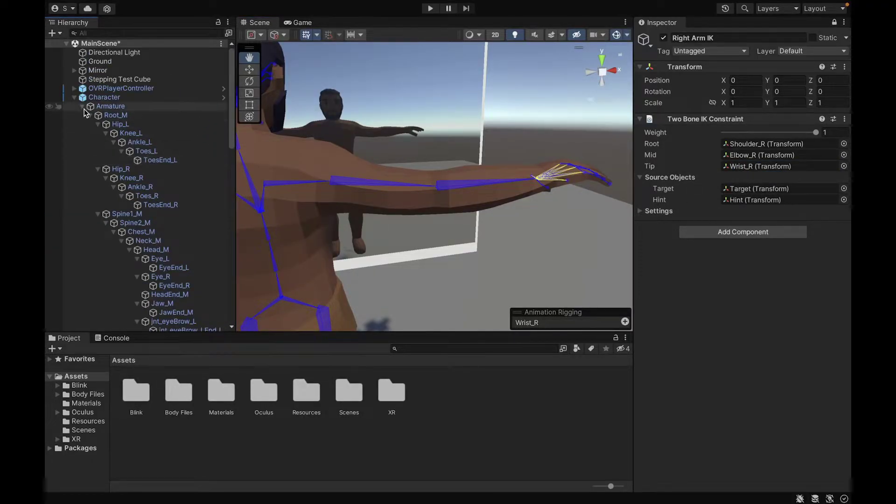
click(111, 106)
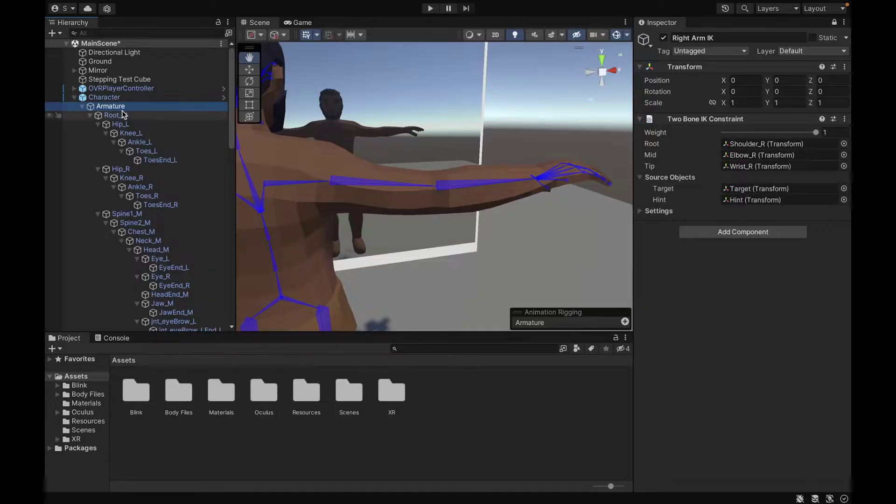
key(Left)
click(765, 188)
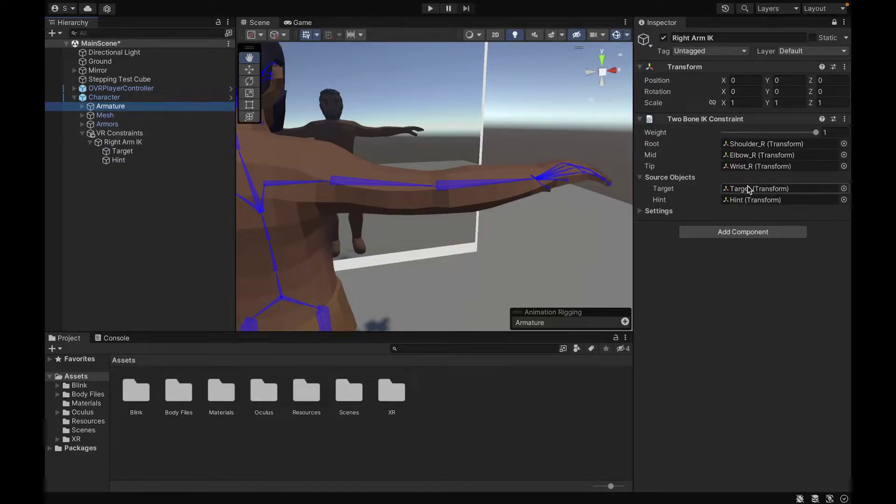
click(189, 151)
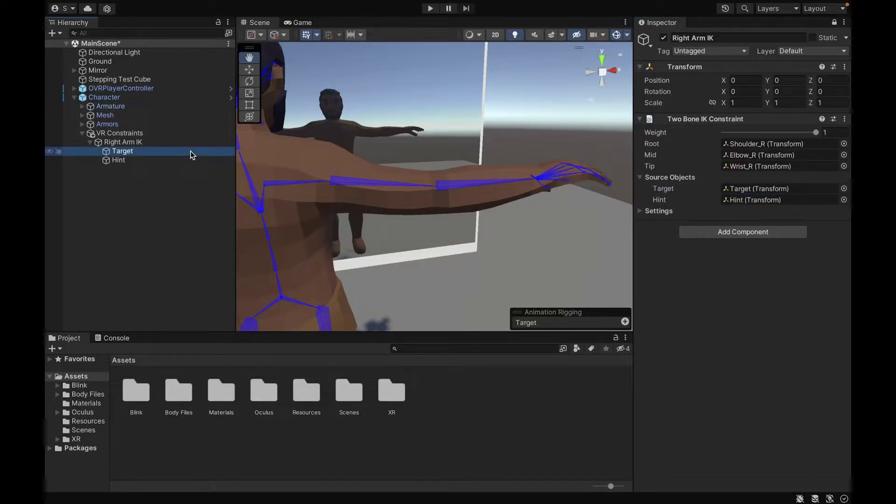
click(834, 23)
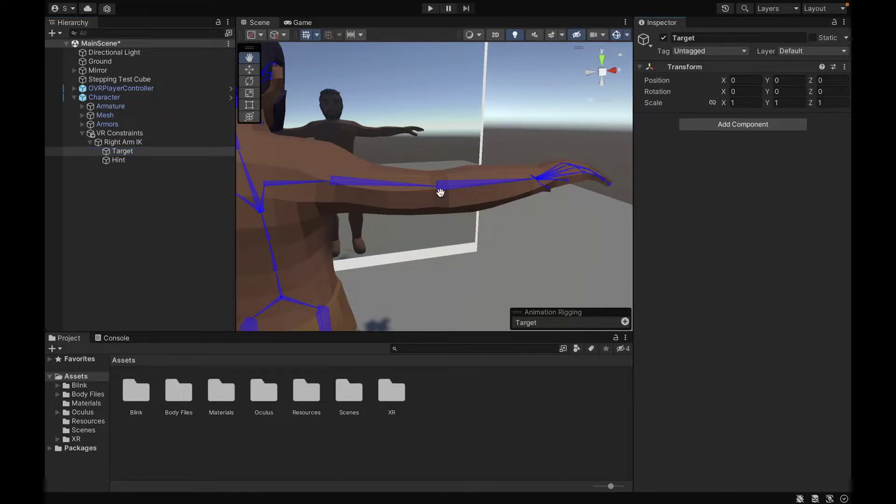
Align the transform of Right Arm IK's Target with the Wrist_R bone using Animation Rigging.
shift+click(544, 176)
click(389, 4)
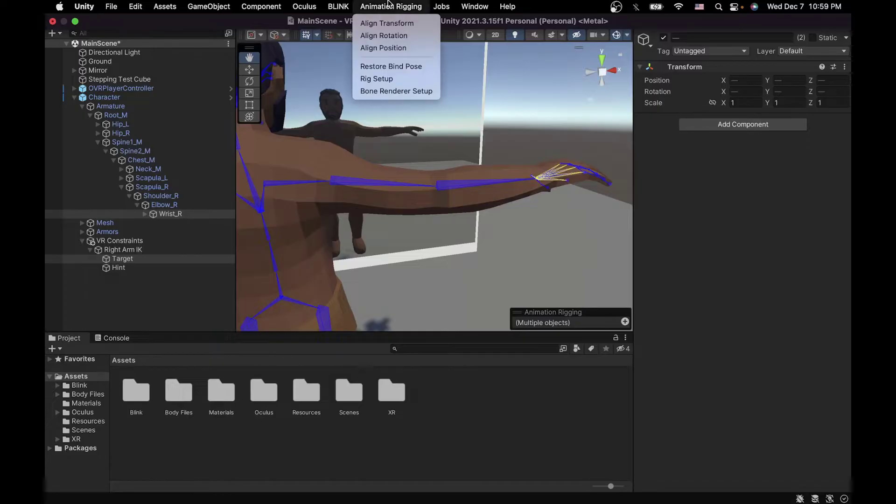
click(387, 23)
alt+drag(501, 122, 267, 215)
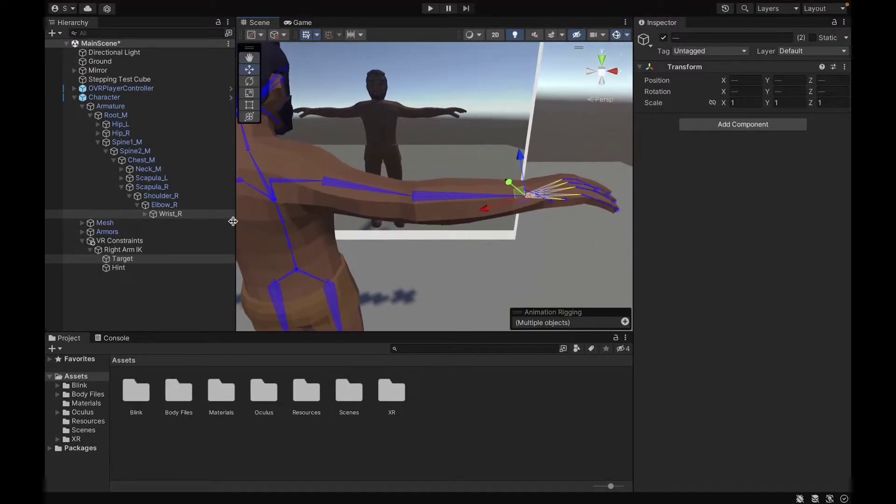
Align the transform of Right Arm IK's Hint with the Elbow_R bone and keep the Hint selected.
click(149, 266)
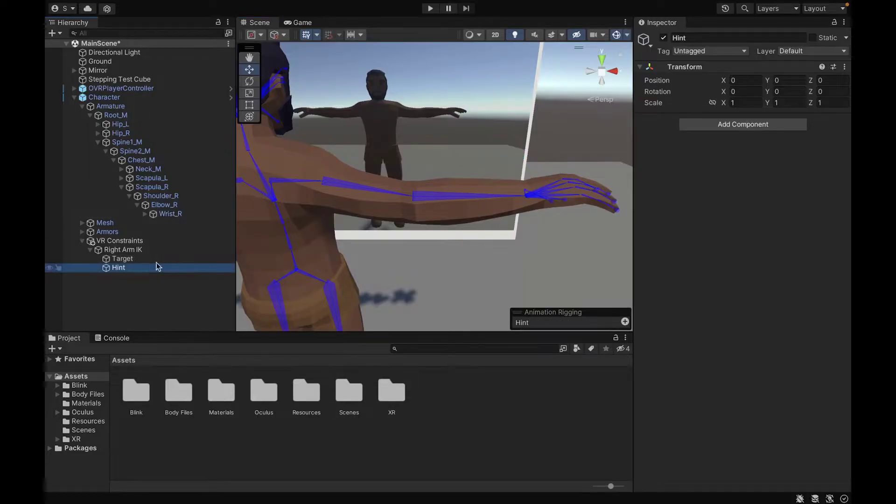
shift+click(421, 197)
click(374, 7)
click(386, 23)
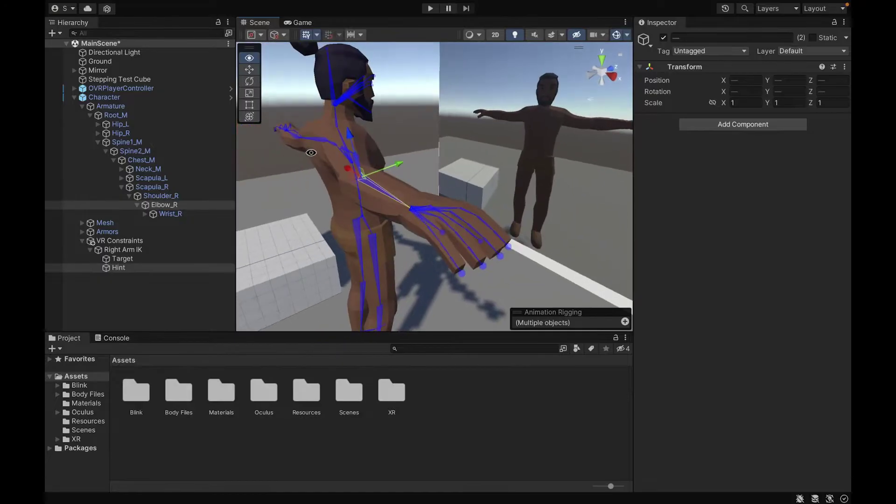
click(152, 264)
alt+drag(364, 177, 384, 229)
drag(401, 165, 261, 196)
Duplicate the Right Arm IK object and rename the copy Left Arm IK.
click(174, 249)
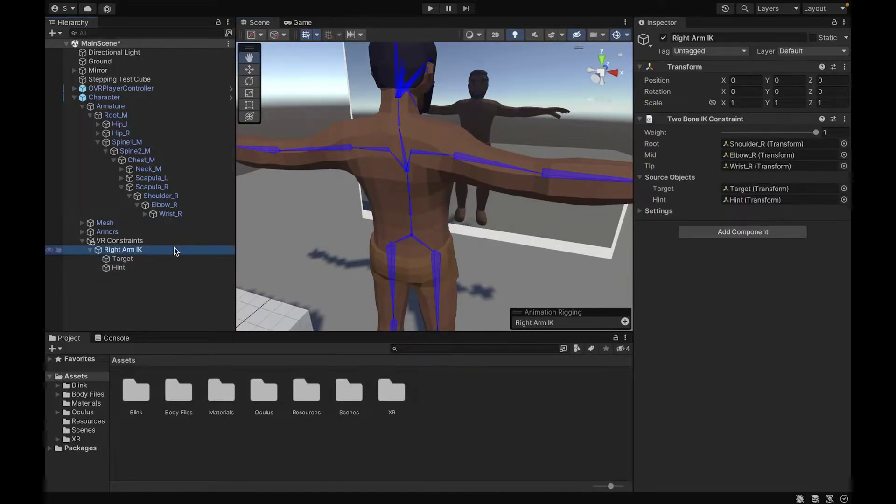
key(Left)
key(ctrl+d)
key(F2)
text(Le)
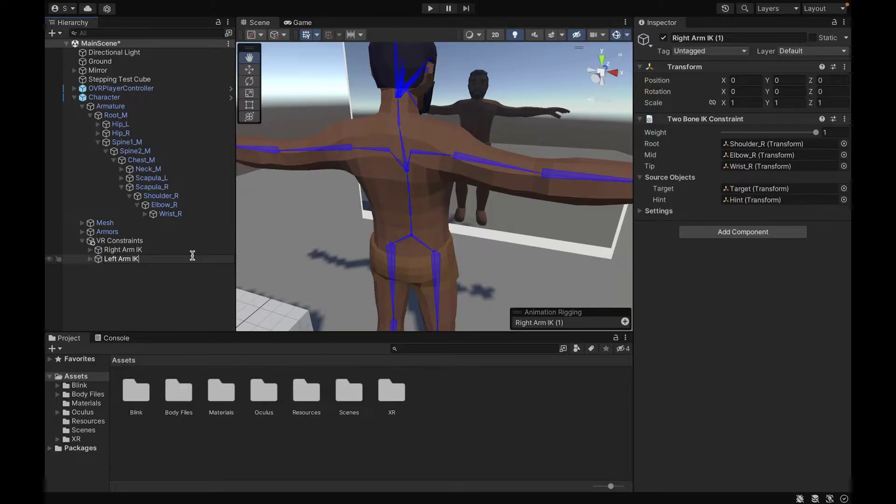
key(Return)
Lock the Inspector on Left Arm IK and assign Shoulder_L as Root, Elbow_L as Mid and Wrist_L as Tip of its Two Bone IK Constraint.
alt+drag(404, 190, 555, 253)
scroll(513, 223, up, 3)
click(558, 225)
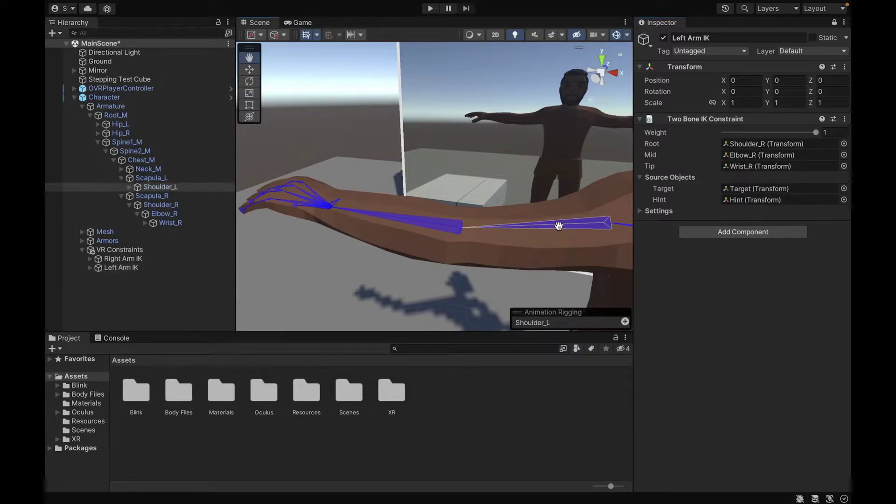
drag(160, 187, 728, 146)
click(380, 214)
drag(180, 196, 756, 155)
click(313, 205)
drag(195, 208, 746, 167)
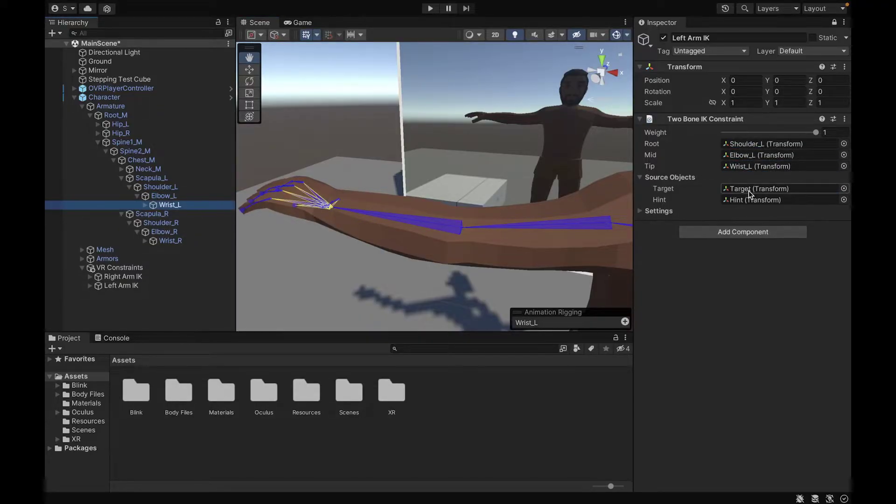
Locate Left Arm IK's Target object and align its transform with the Wrist_L bone.
click(748, 189)
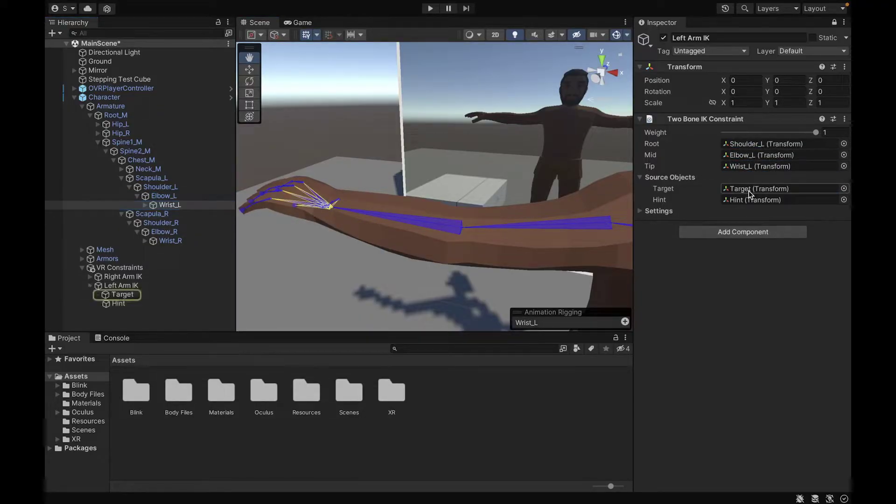
click(155, 296)
shift+click(311, 203)
mouse_move(486, 5)
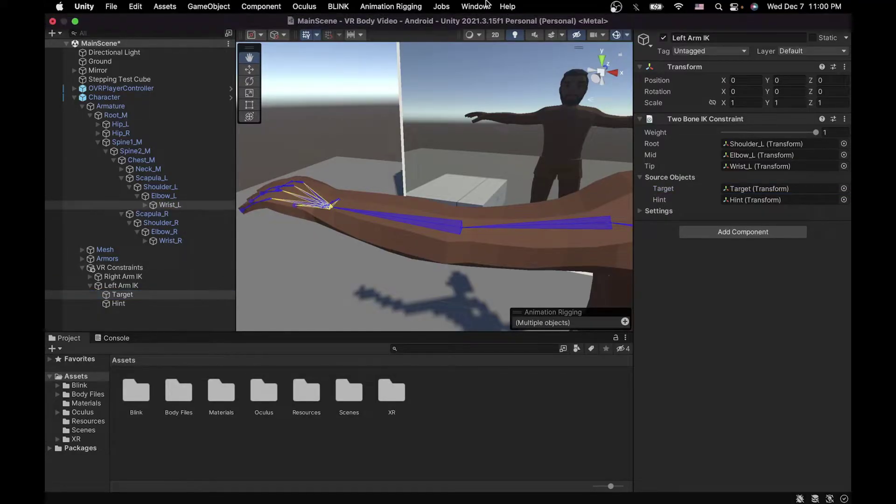
click(390, 6)
click(390, 24)
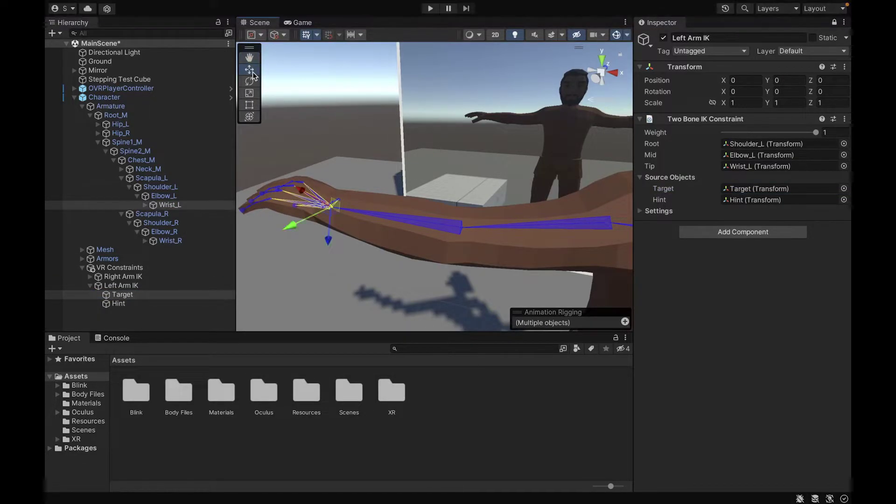
Align the transform of Left Arm IK's Hint with the Elbow_L bone, then select only the Hint.
click(152, 304)
shift+click(438, 225)
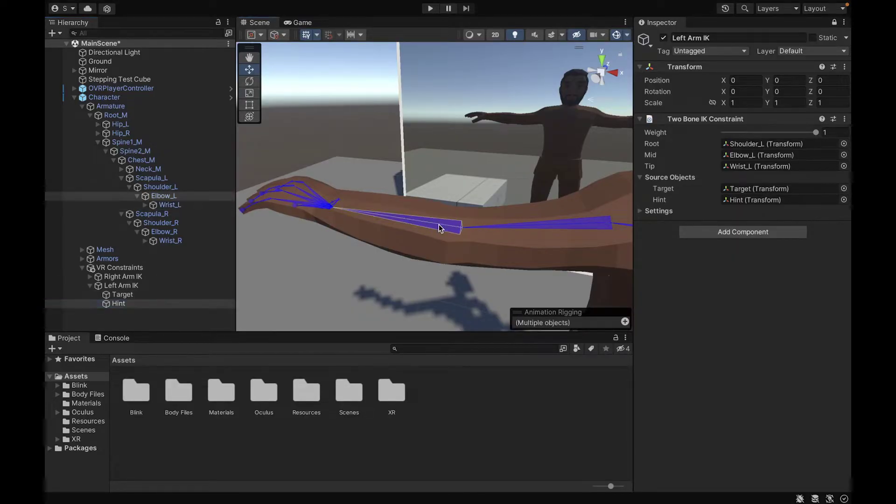
mouse_move(343, 2)
click(374, 5)
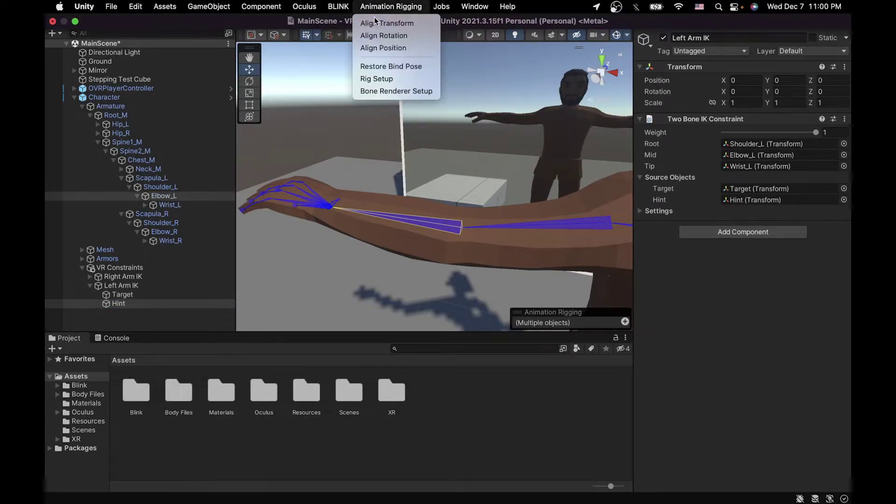
click(385, 24)
click(191, 304)
alt+drag(298, 219, 340, 227)
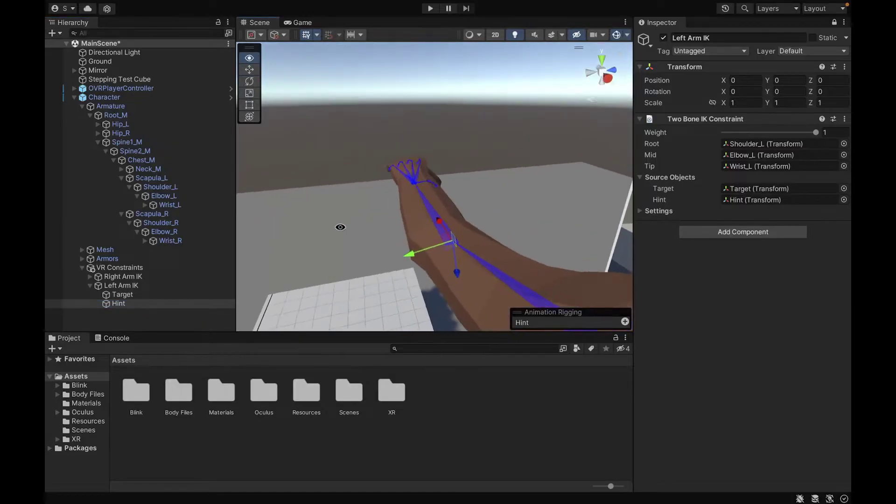
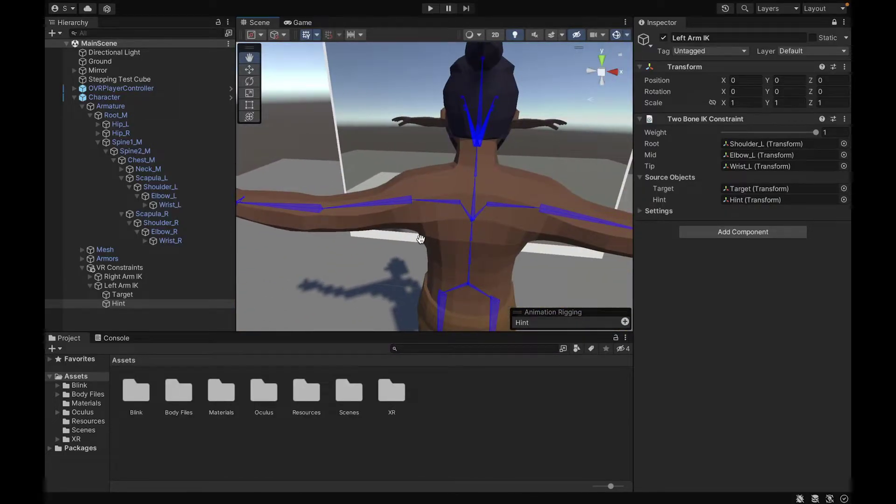
Collapse the Left Arm IK and Armature hierarchies and create an empty child object named Head Constraint under VR Constraints.
scroll(420, 238, down, 3)
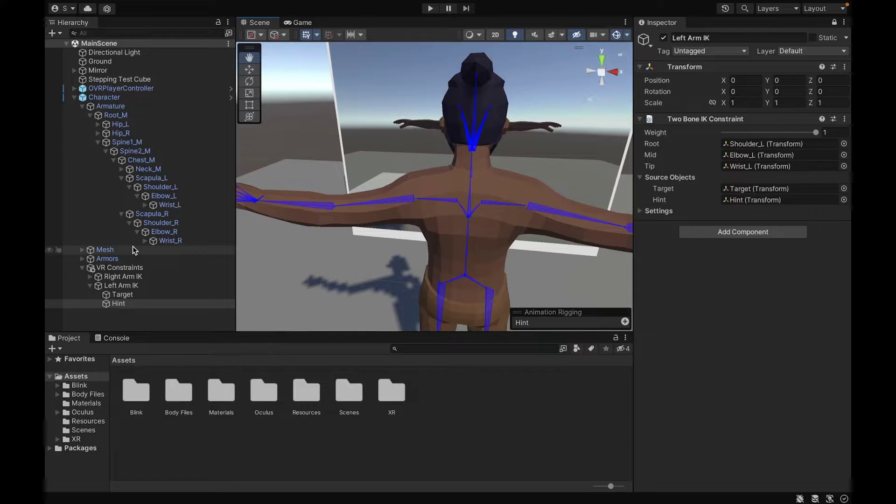
click(90, 285)
click(82, 106)
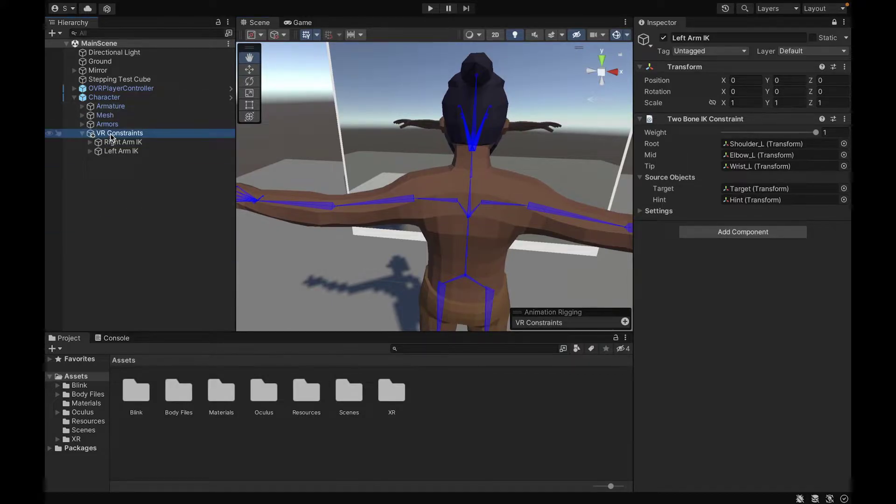
right_click(110, 135)
click(165, 264)
text(He)
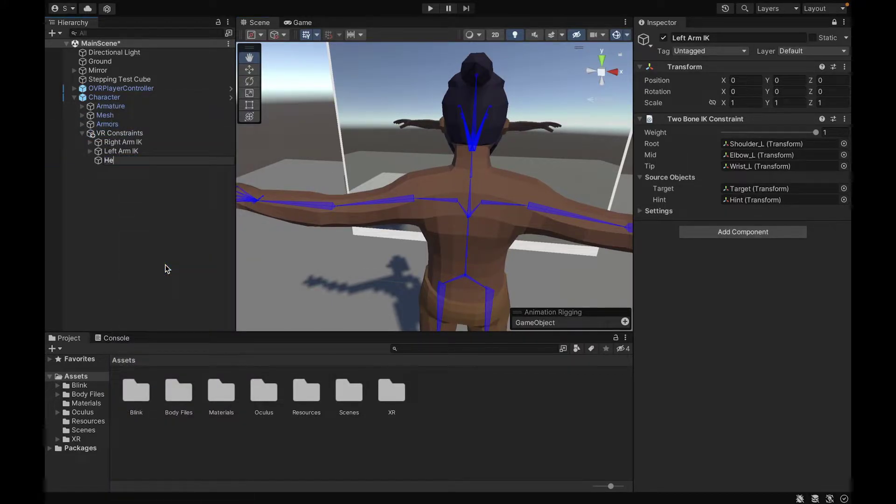
text(ad Constraint)
key(Return)
Unlock the Inspector and add a Multi-Parent Constraint component to Head Constraint.
click(763, 108)
click(751, 125)
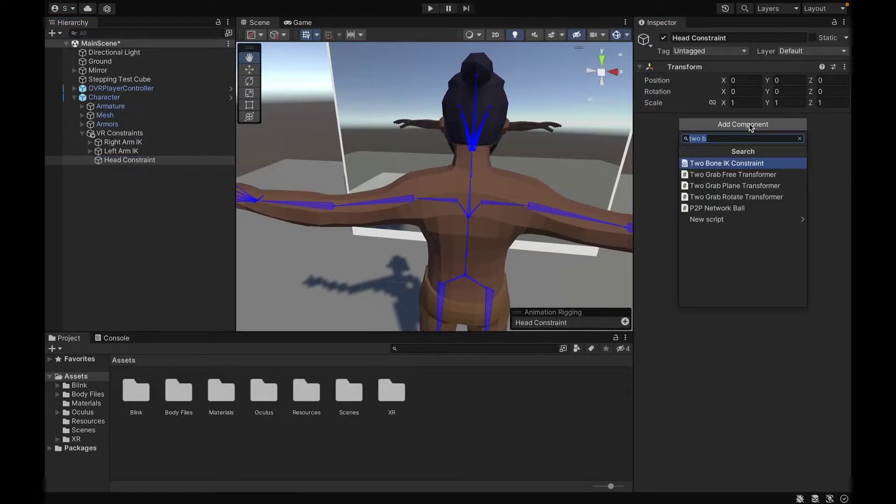
text(multi par)
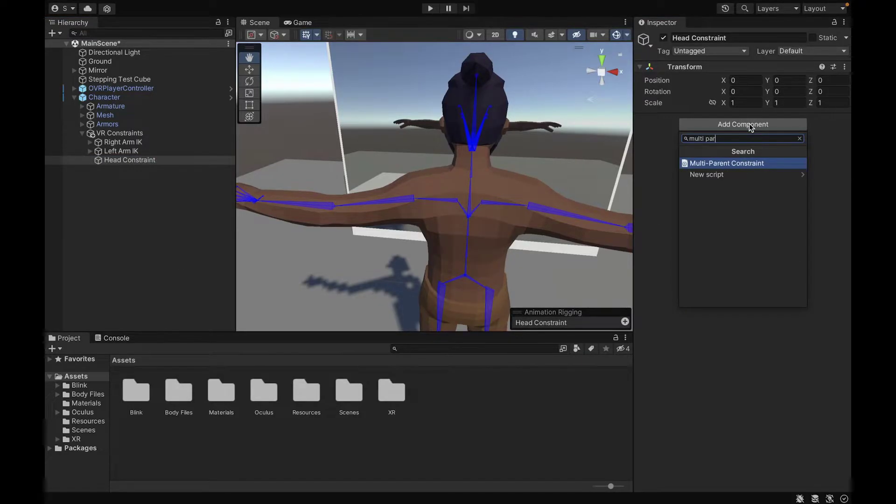
key(Return)
Add Head Constraint as the Multi-Parent Constraint's source object and assign the Head_M bone as its Constrained Object, locking the Inspector only for that assignment.
click(139, 162)
drag(147, 165, 399, 165)
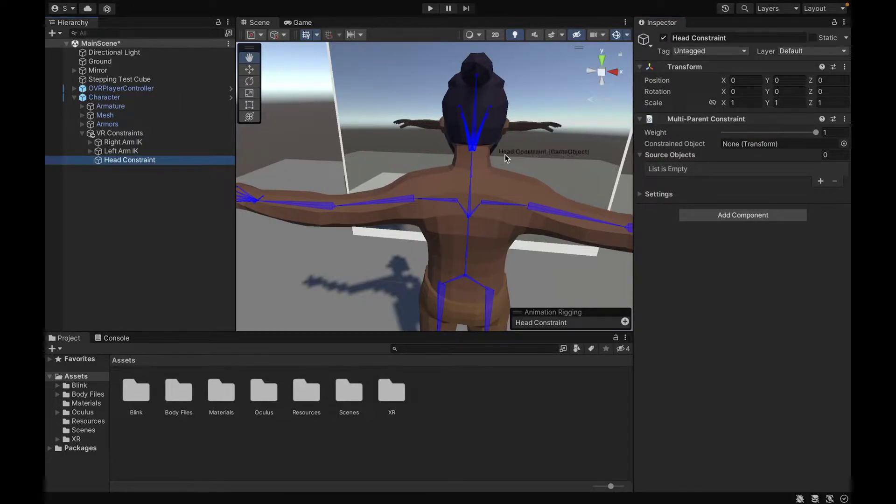
drag(678, 173, 682, 156)
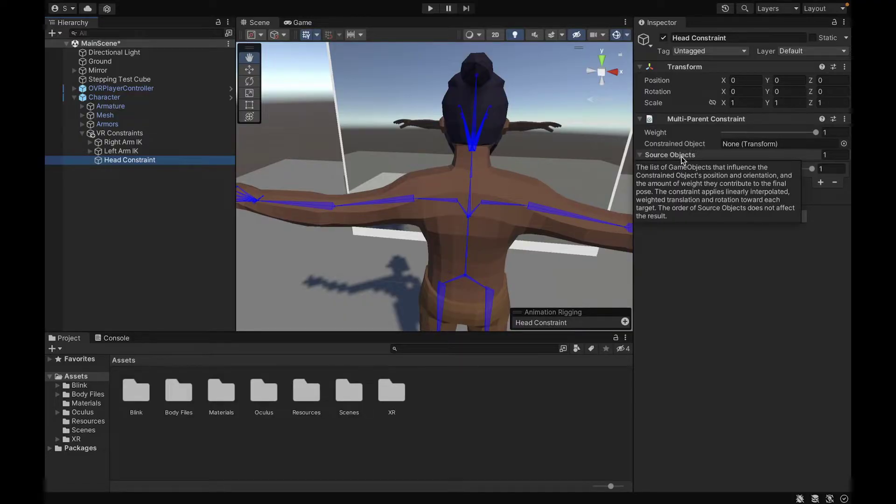
click(834, 23)
click(475, 143)
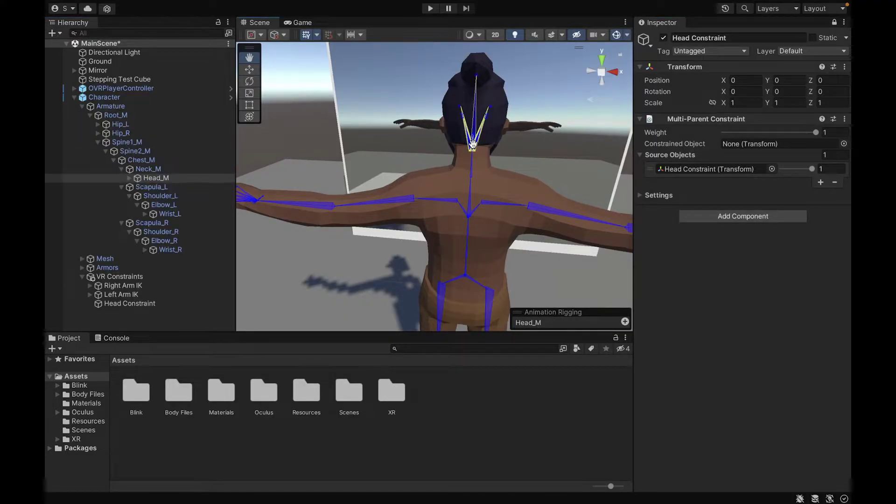
drag(171, 182, 749, 144)
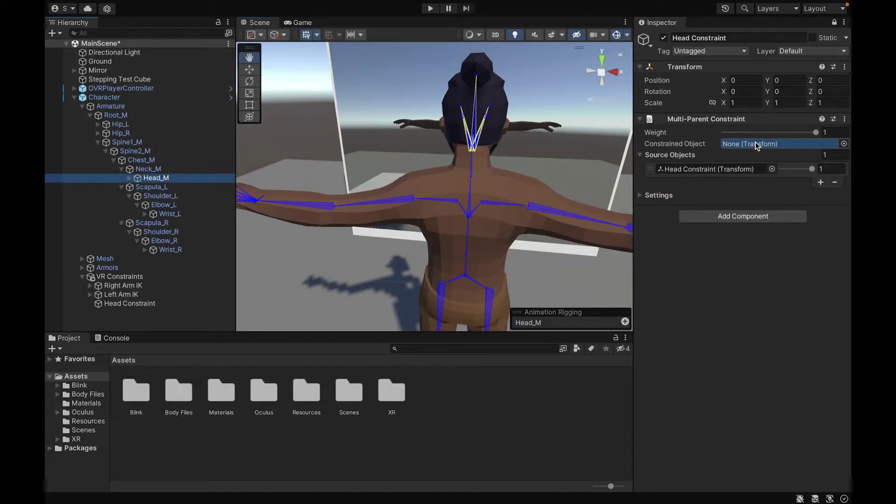
click(834, 22)
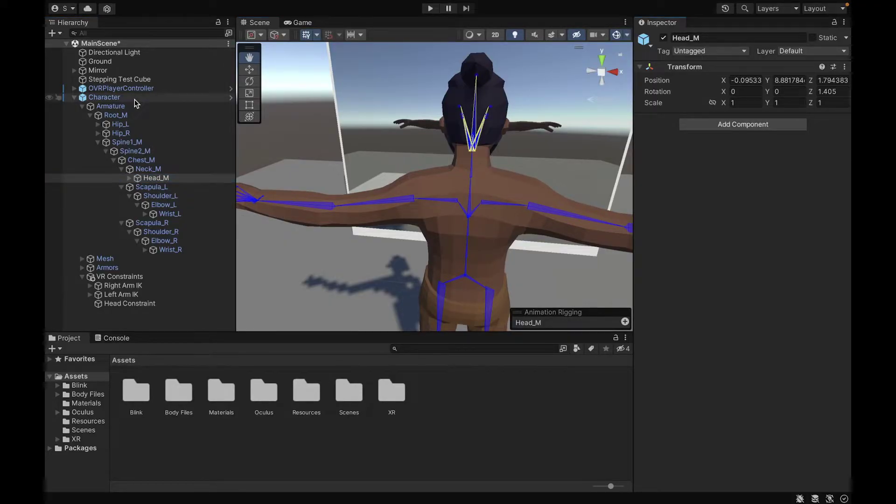
Align the transform of the Head Constraint object with the Head_M bone.
click(141, 303)
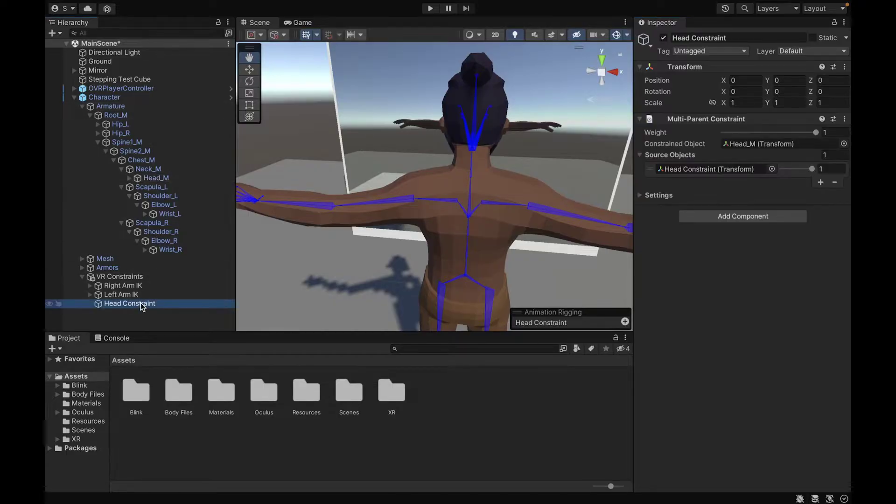
shift+click(465, 142)
click(387, 6)
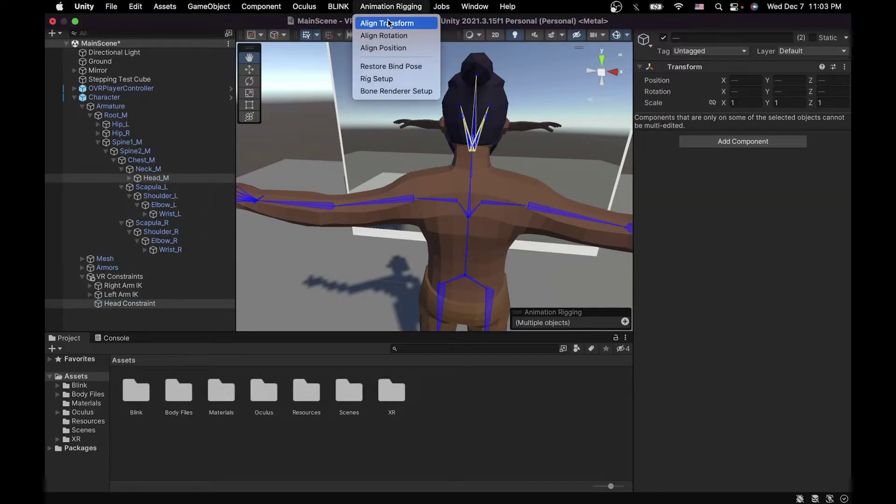
click(387, 23)
alt+drag(462, 187, 451, 140)
Collapse the Character hierarchy and add the Head Body Rig script component to the Character object.
click(82, 106)
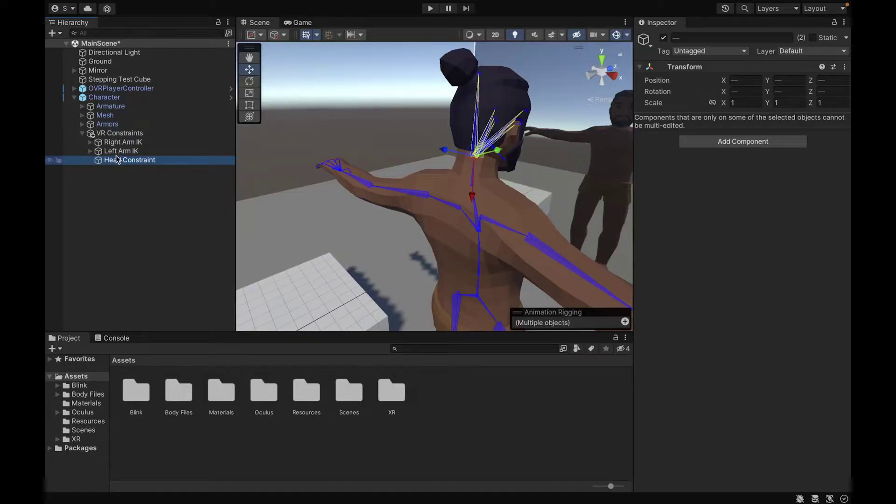
click(82, 133)
click(74, 99)
double_click(112, 98)
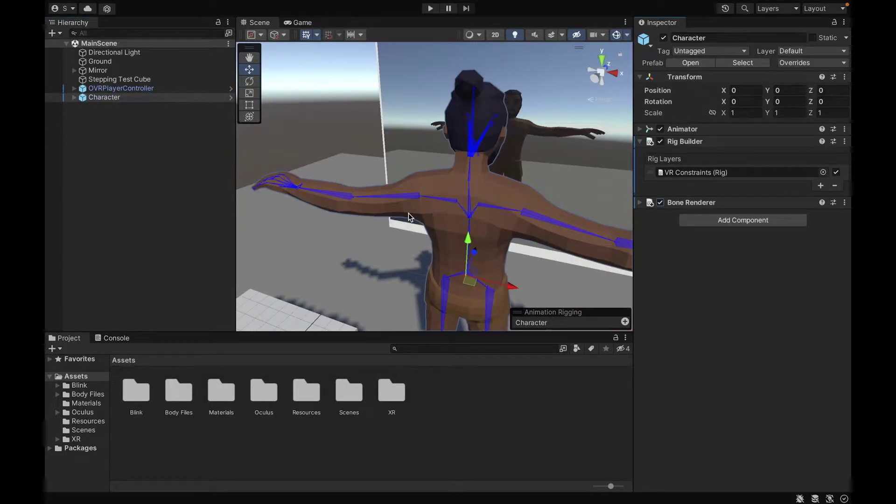
click(684, 142)
click(710, 170)
text(head)
key(Return)
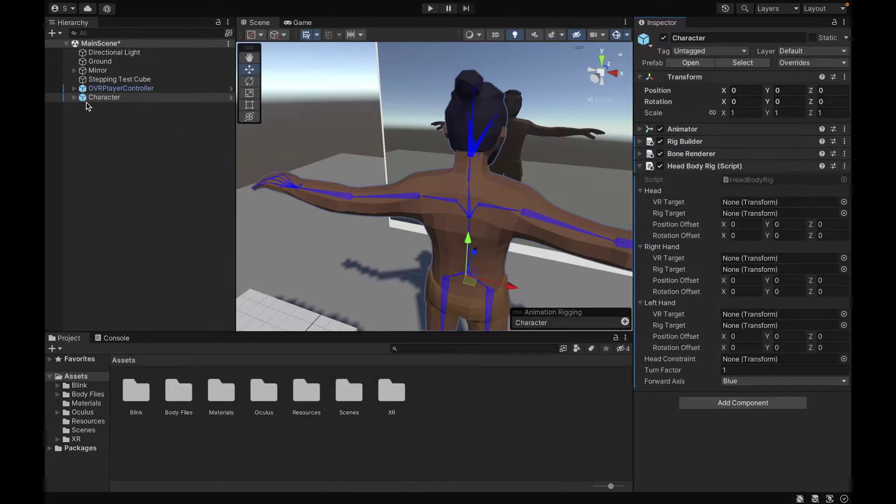
Assign CenterEyeAnchor as the Head's VR Target and Head Constraint as its Rig Target in Head Body Rig, and lock the Inspector on Character.
click(74, 88)
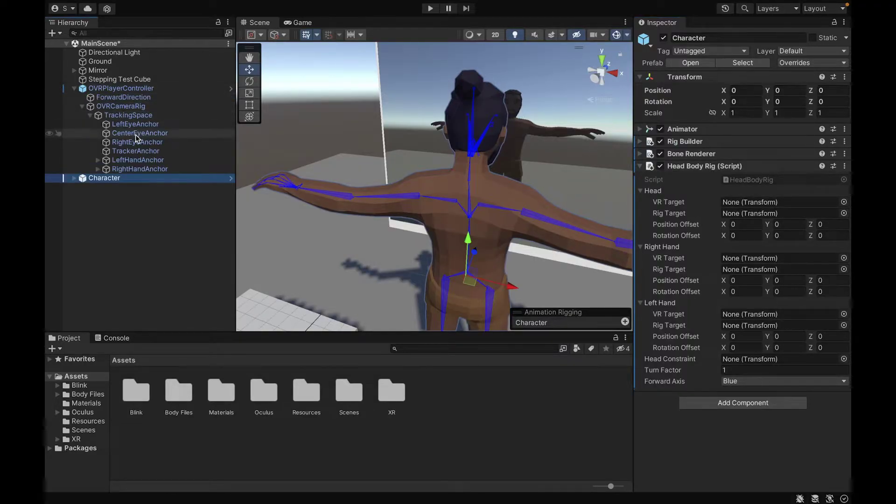
drag(136, 134, 731, 203)
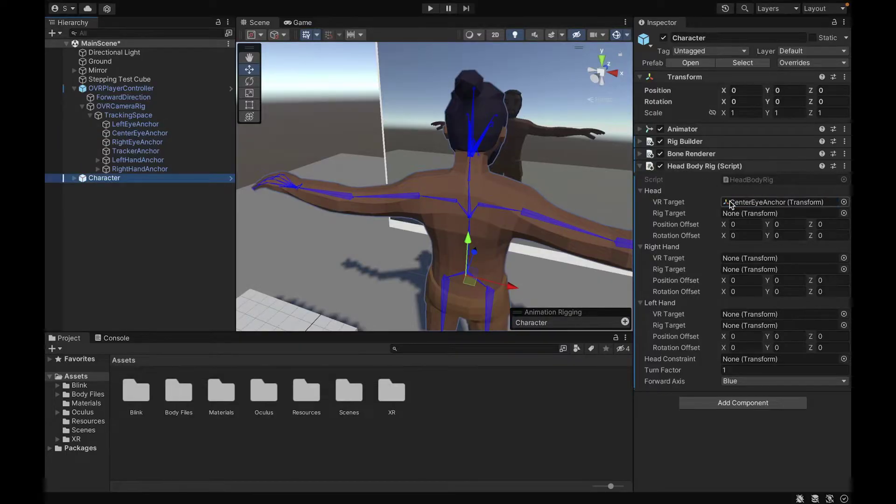
click(74, 177)
click(82, 214)
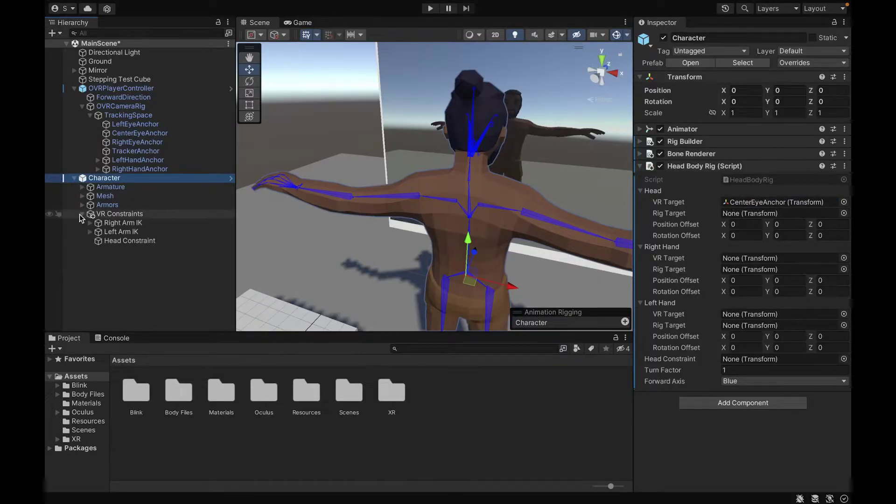
drag(140, 240, 725, 215)
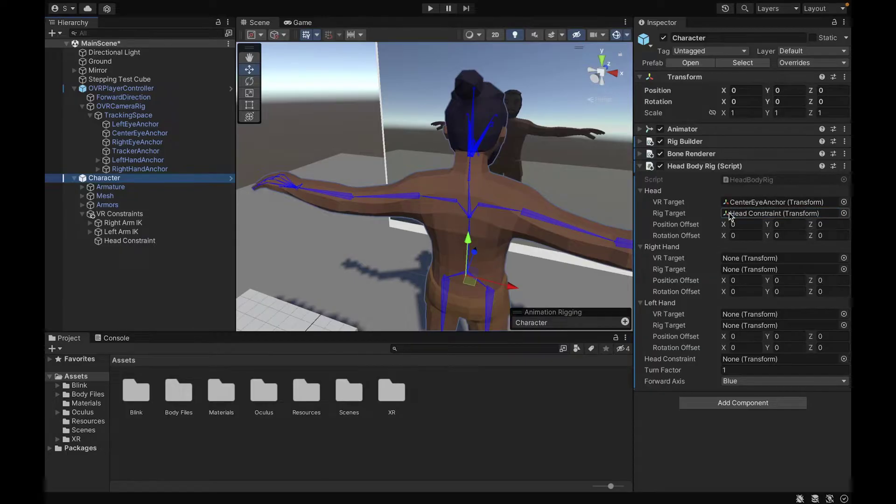
click(834, 22)
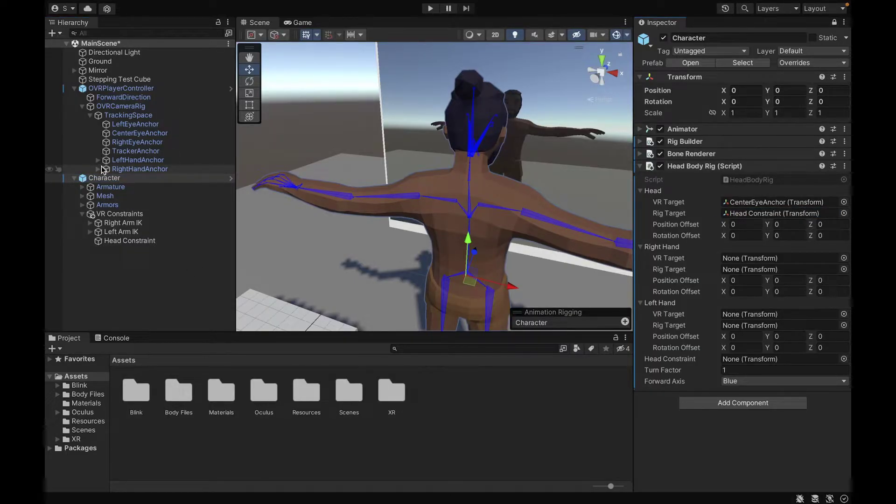
Assign RightHandAnchor as the Right Hand's VR Target and the Right Arm IK's Target as its Rig Target in Head Body Rig.
drag(124, 170, 738, 262)
click(90, 222)
drag(122, 232, 738, 270)
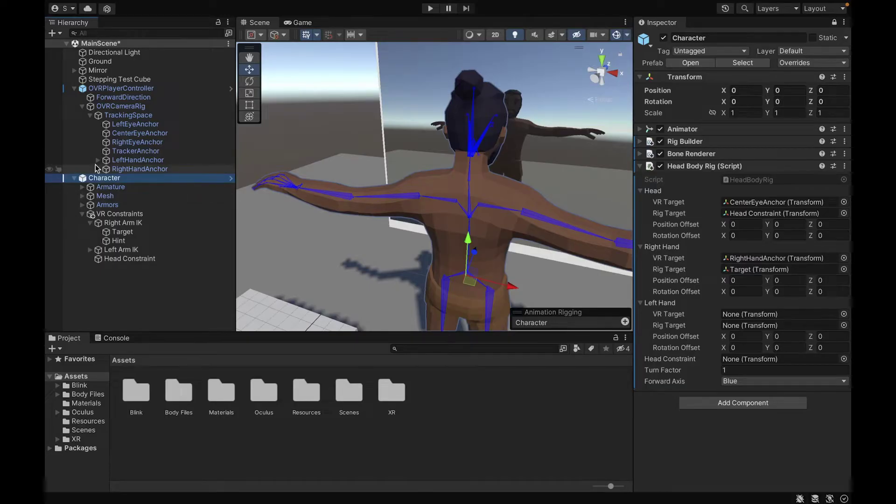
Assign LeftHandAnchor and the Left Arm IK's Target as the Left Hand's VR and Rig Targets, and fill the Head Constraint field with Head Constraint.
drag(133, 160, 735, 318)
click(90, 222)
click(90, 232)
click(131, 241)
drag(131, 241, 759, 326)
alt+drag(558, 251, 536, 252)
drag(133, 258, 737, 358)
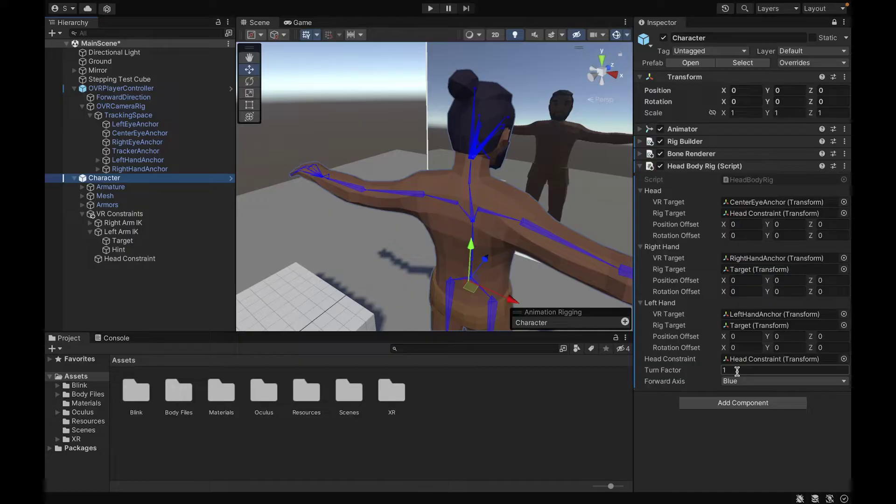
Check the Head Constraint's local axes in the scene, set Head Body Rig's Forward Axis to Green, and save the scene.
middle_drag(584, 249, 486, 213)
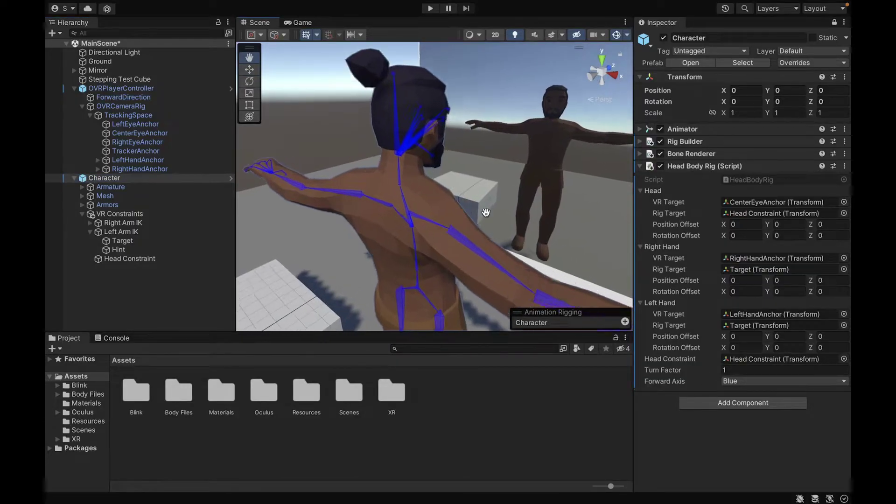
alt+drag(486, 212, 464, 216)
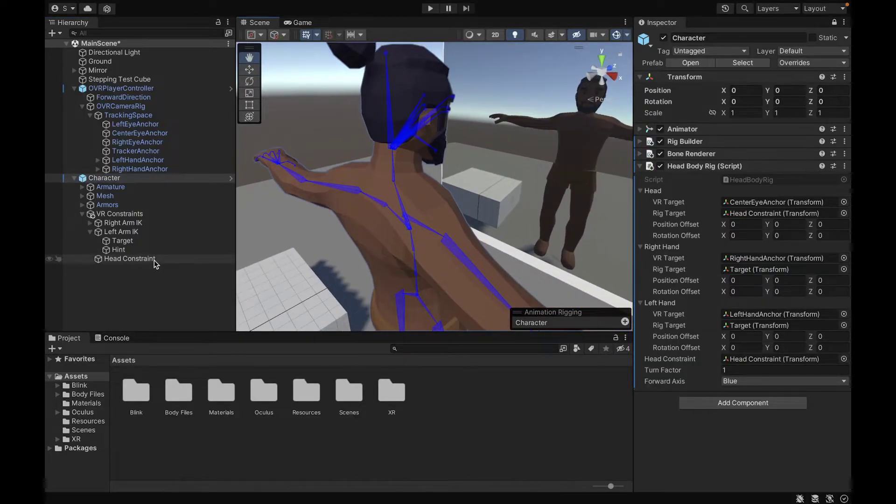
click(136, 259)
click(90, 232)
click(249, 69)
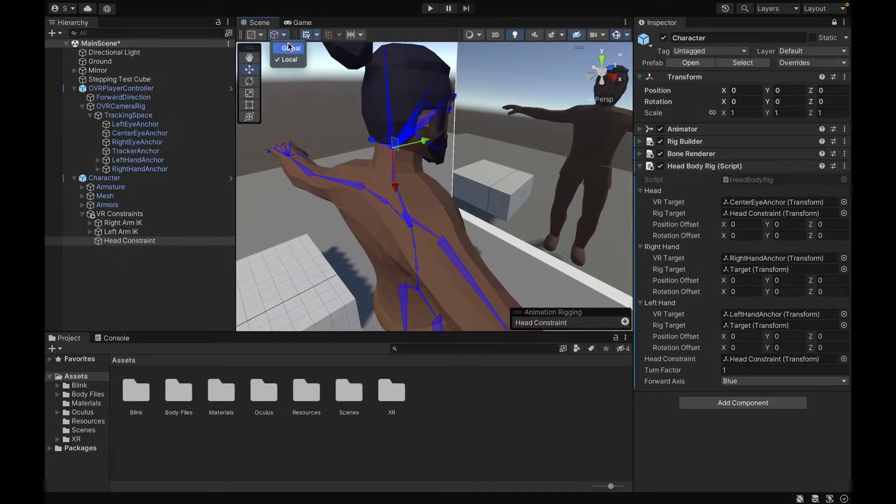
click(275, 34)
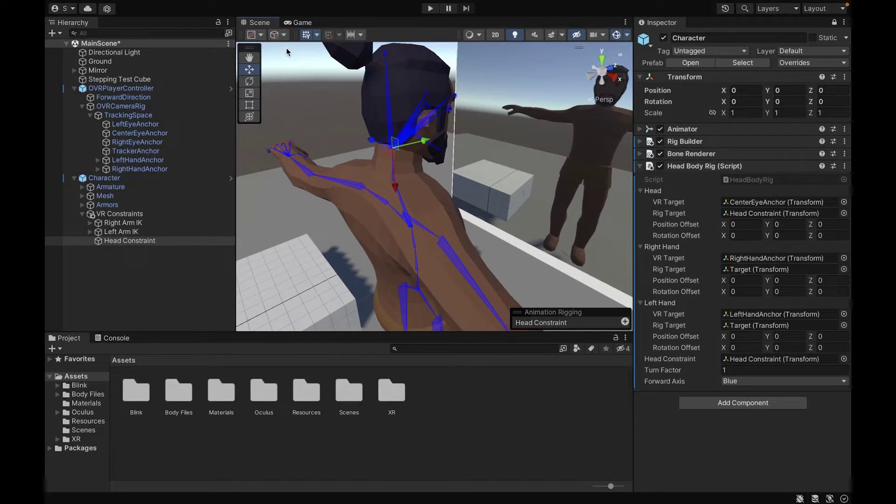
alt+drag(411, 179, 400, 159)
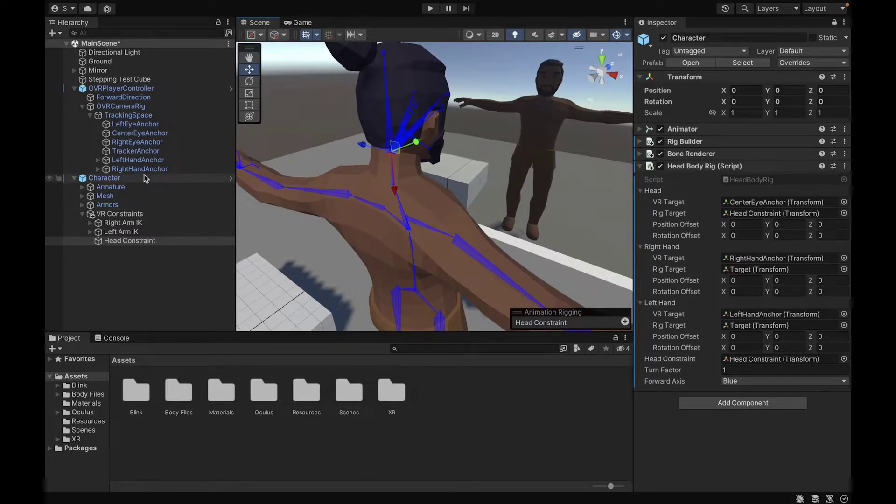
click(733, 381)
click(742, 395)
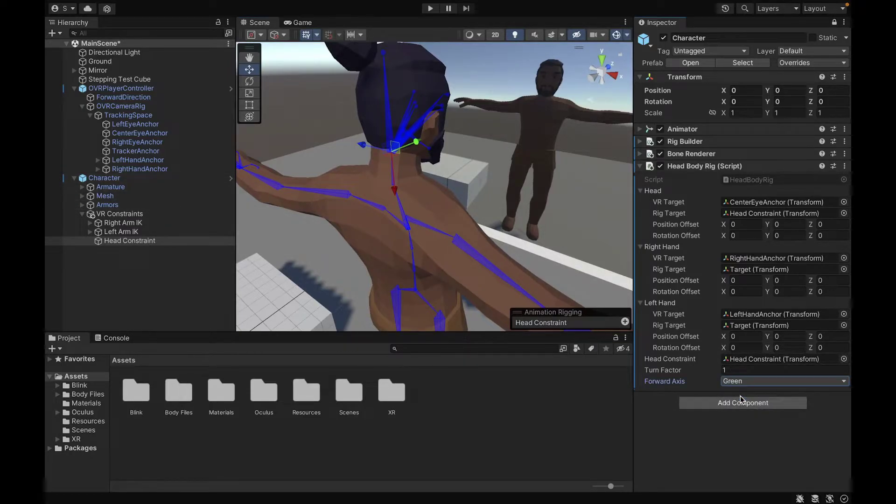
scroll(391, 214, down, 5)
alt+drag(391, 213, 455, 218)
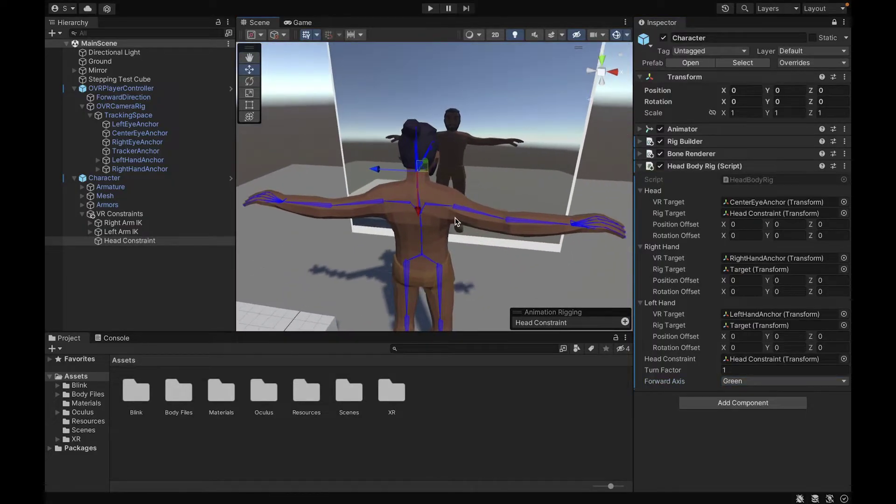
Unlock the Inspector, collapse the VR Constraints and Character hierarchies, and select the Character object.
scroll(455, 218, up, 5)
click(82, 214)
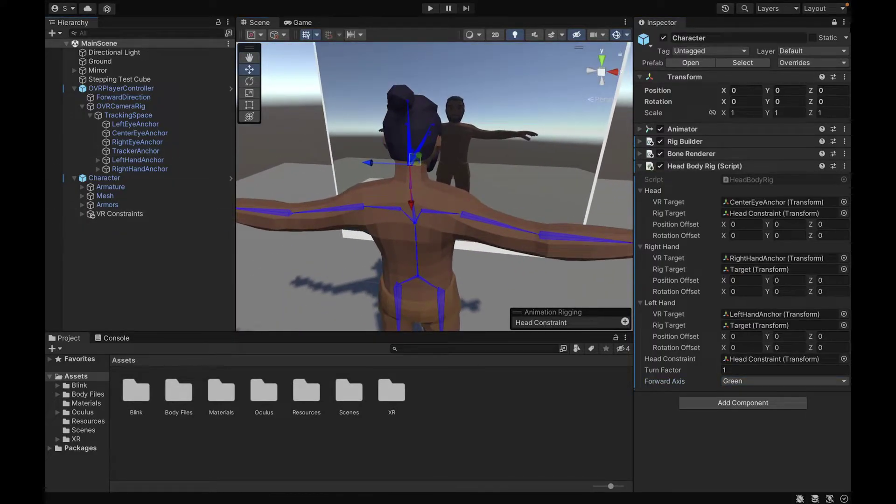
click(835, 23)
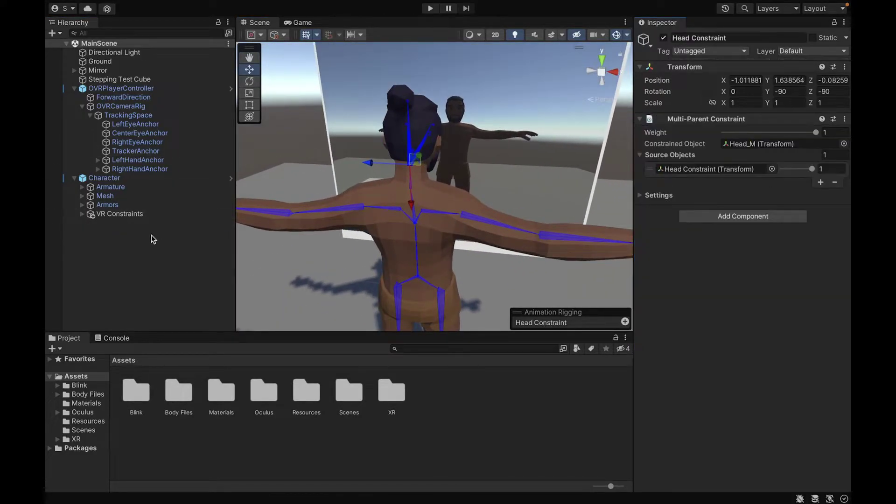
click(73, 178)
click(91, 179)
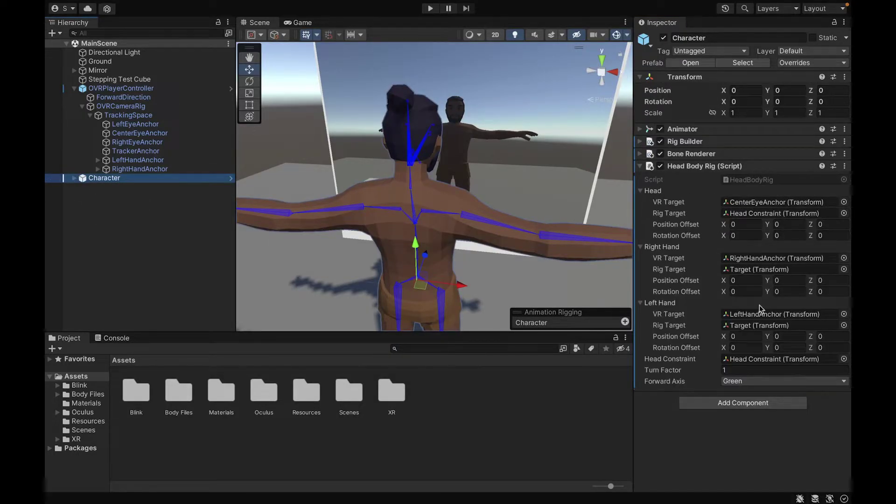
On OVRCameraRig, disable the OVR Camera Rig script and set the OVR Manager's Tracking Origin Type to Stage.
click(107, 107)
click(660, 120)
click(779, 366)
click(747, 392)
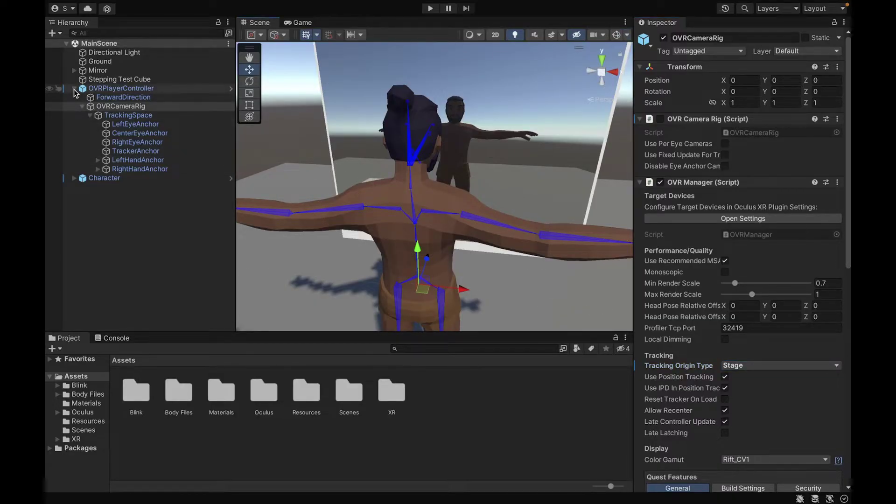
Disable the Bone Renderer component on the Character object.
click(100, 185)
click(100, 181)
click(660, 155)
scroll(447, 236, down, 3)
middle_drag(447, 236, 407, 80)
In play mode, with the Inspector locked on Character, set the Head's Rotation Offset to Y -90 and Z -90 in Head Body Rig.
click(431, 8)
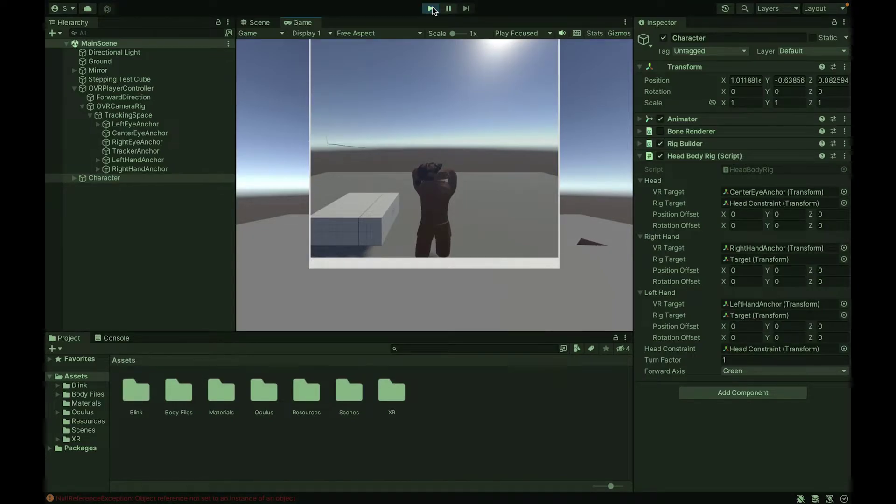
click(256, 23)
drag(445, 205, 448, 168)
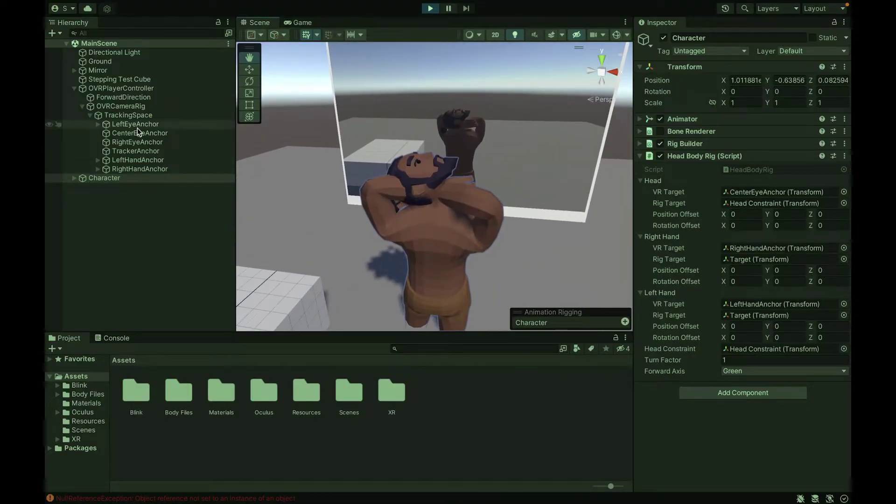
click(834, 23)
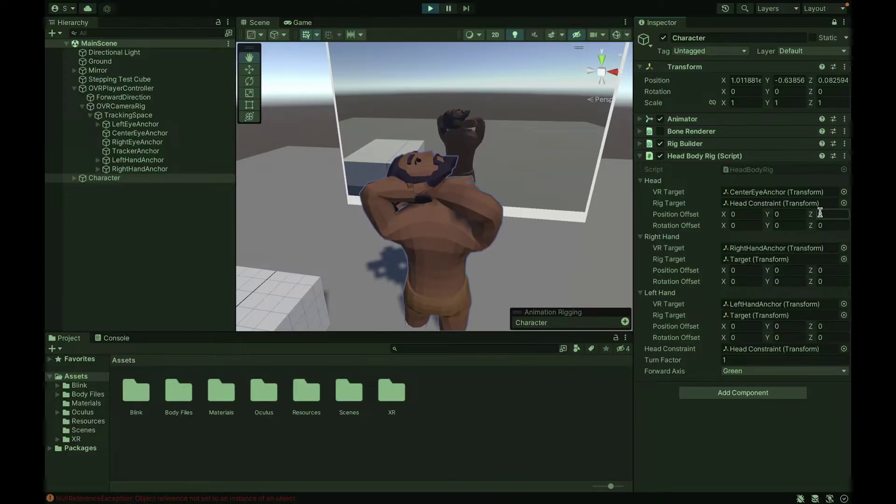
click(788, 225)
text(-90)
click(823, 226)
text(-90)
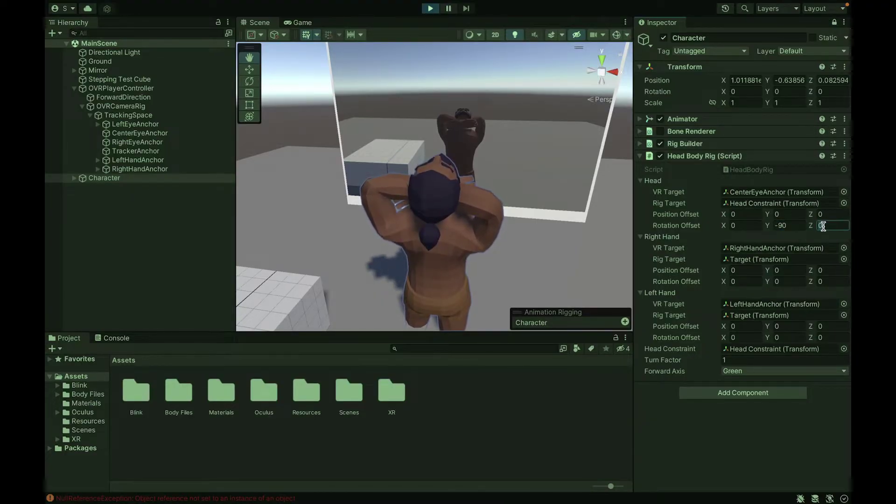
mouse_move(568, 196)
alt+mouse_down()
mouse_move(382, 203)
mouse_move(260, 182)
mouse_move(582, 200)
mouse_move(574, 205)
alt+mouse_up()
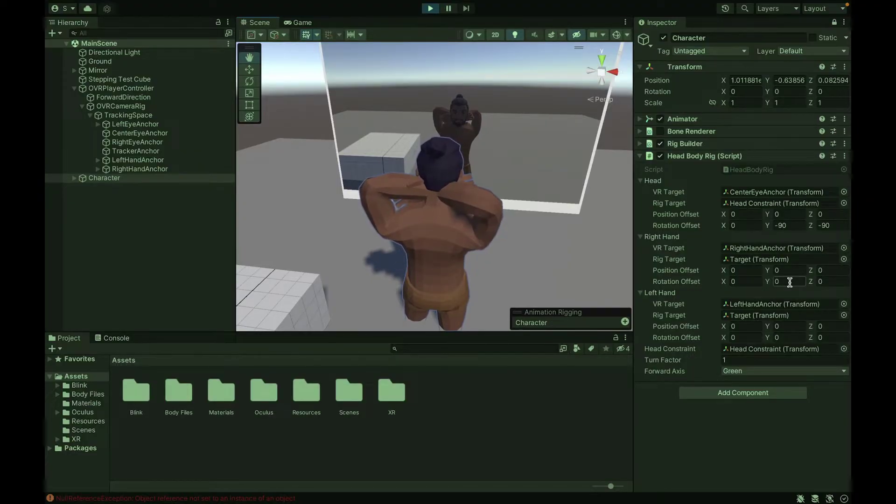
Move LeftHandAnchor and RightHandAnchor outward from the head in the running scene to examine how the character's hands are oriented.
click(134, 161)
click(249, 69)
drag(427, 182, 333, 160)
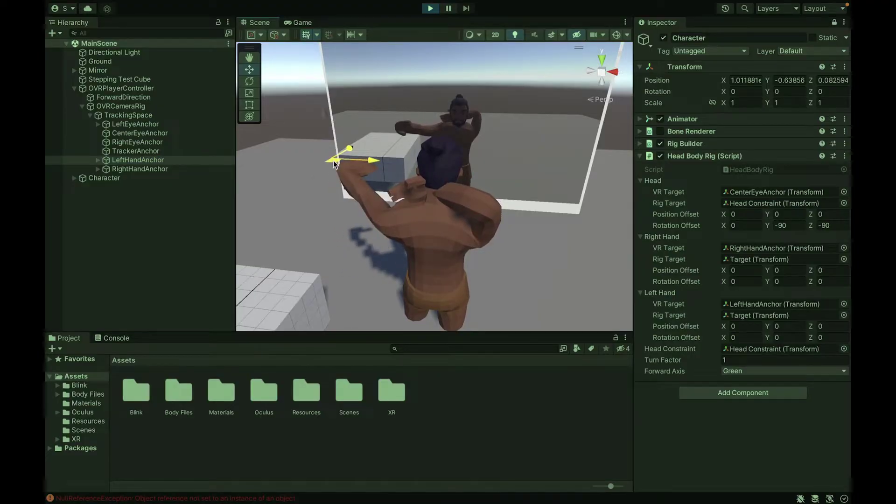
click(194, 169)
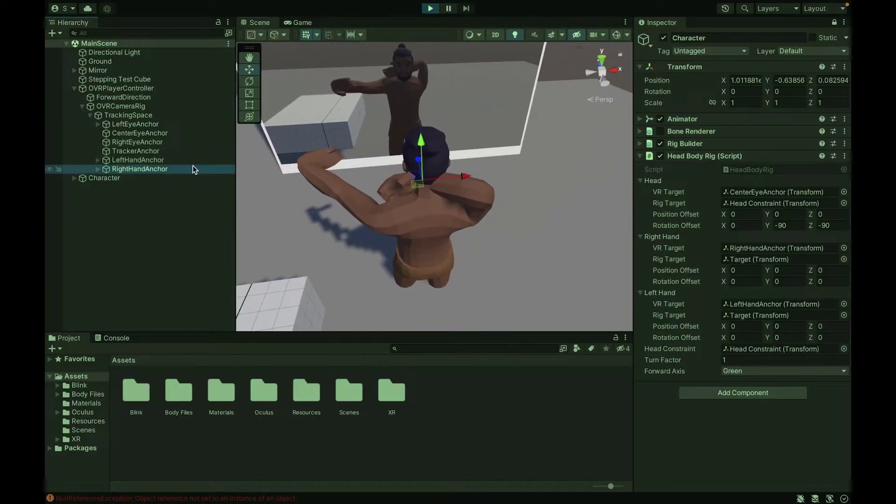
drag(420, 186, 481, 136)
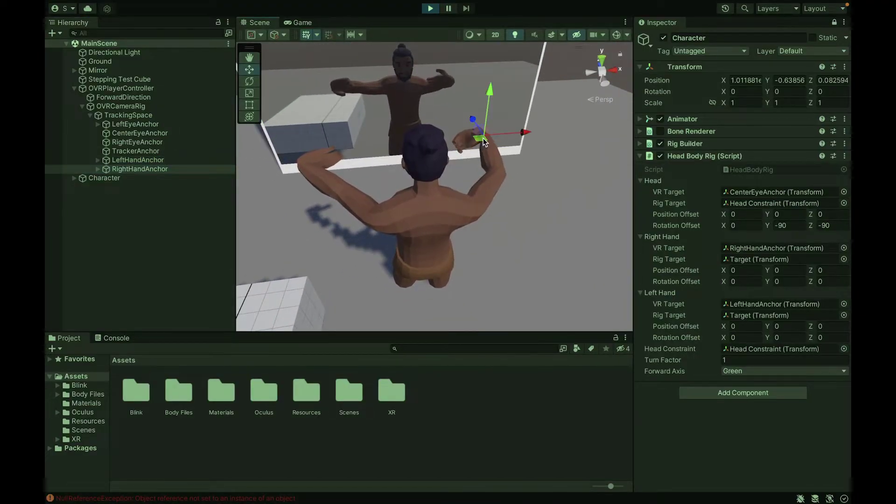
click(203, 161)
drag(298, 156, 460, 206)
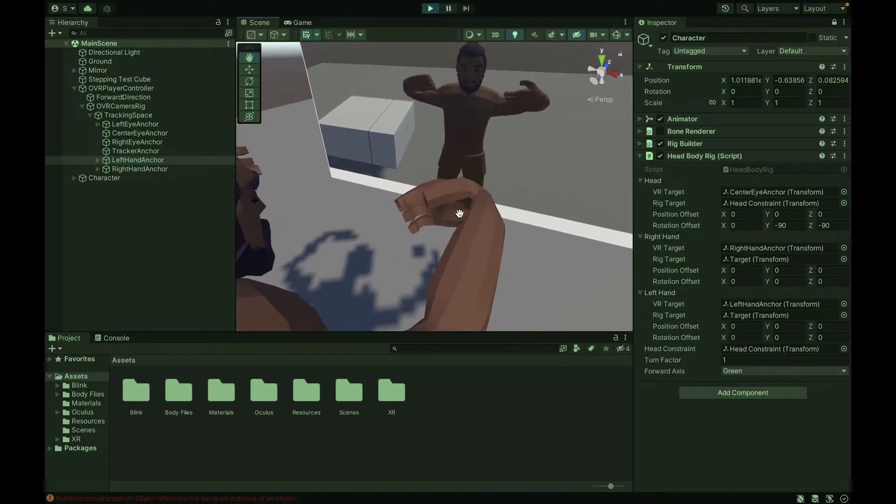
Set the Right Hand's Rotation Offset Y to 90 in the Character's Head Body Rig.
click(112, 179)
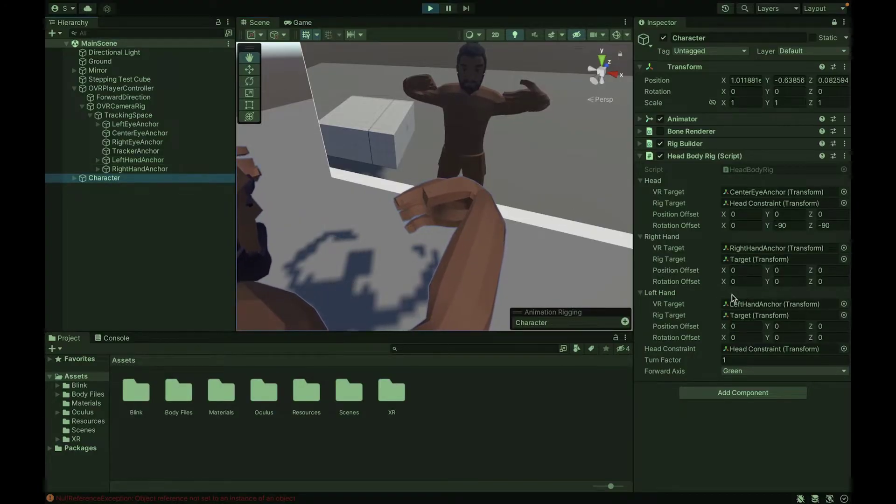
click(789, 281)
text(90)
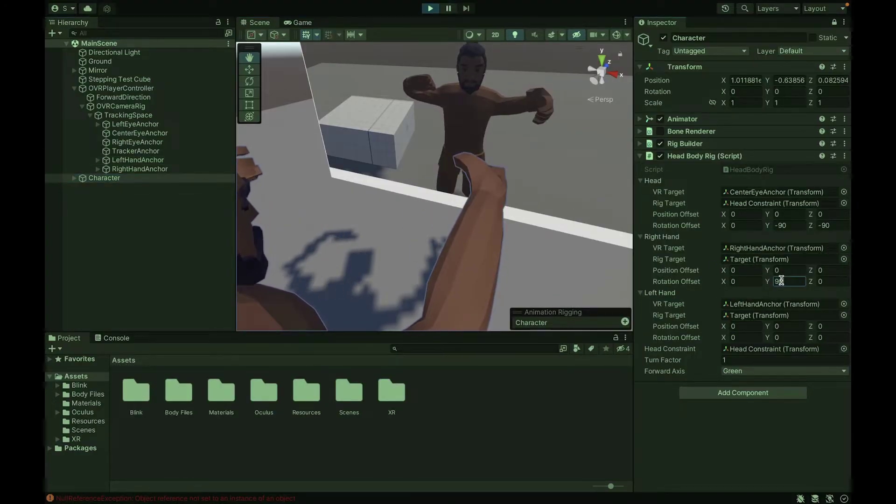
Set the Left Hand's Rotation Offset to X 180 and Y -90, and view the character's corrected pose.
right_drag(536, 236, 457, 161)
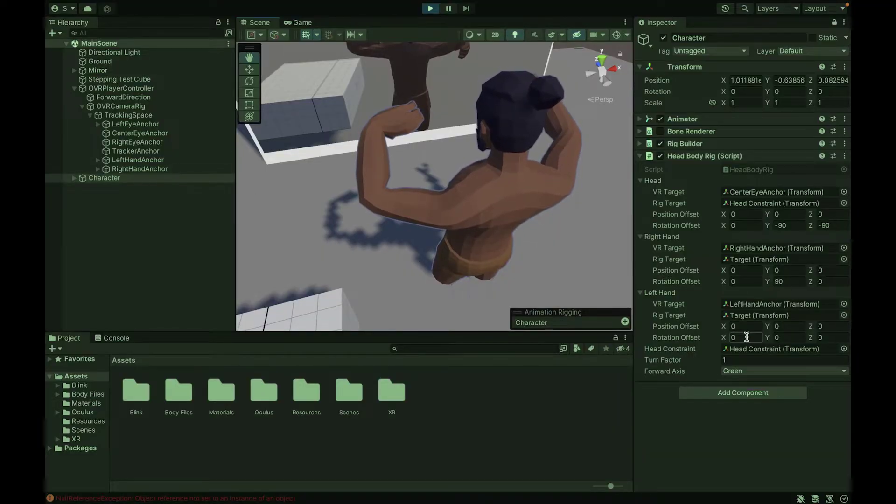
scroll(460, 218, up, 3)
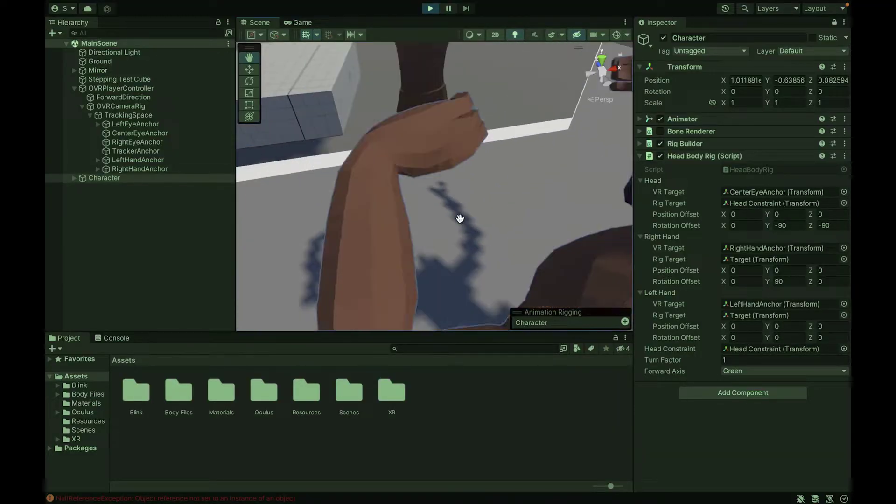
click(744, 336)
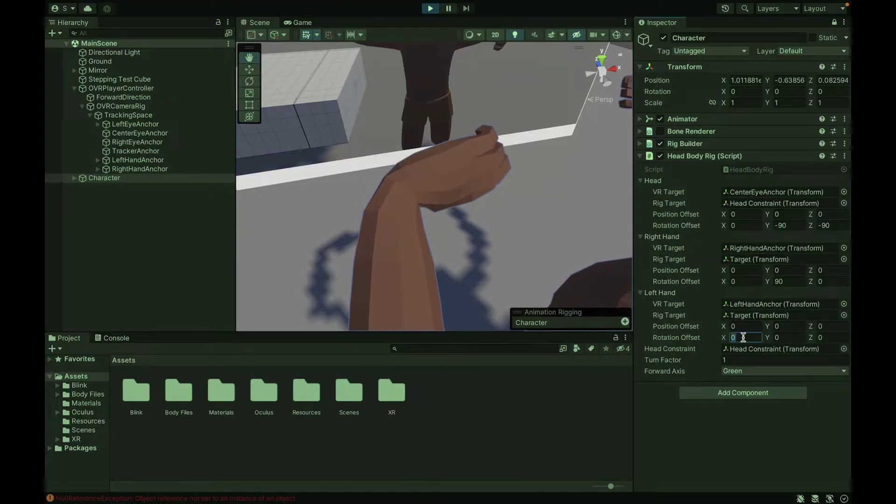
text(180)
click(798, 337)
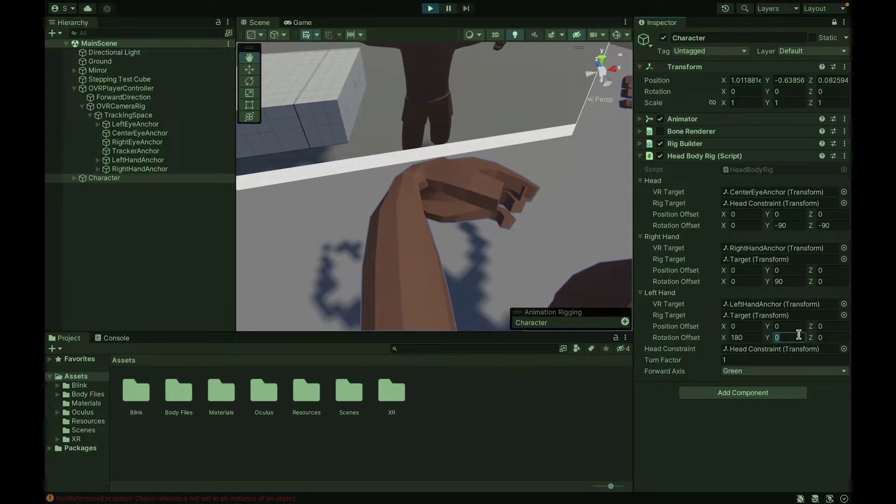
text(-90)
key(Return)
right_drag(512, 195, 445, 193)
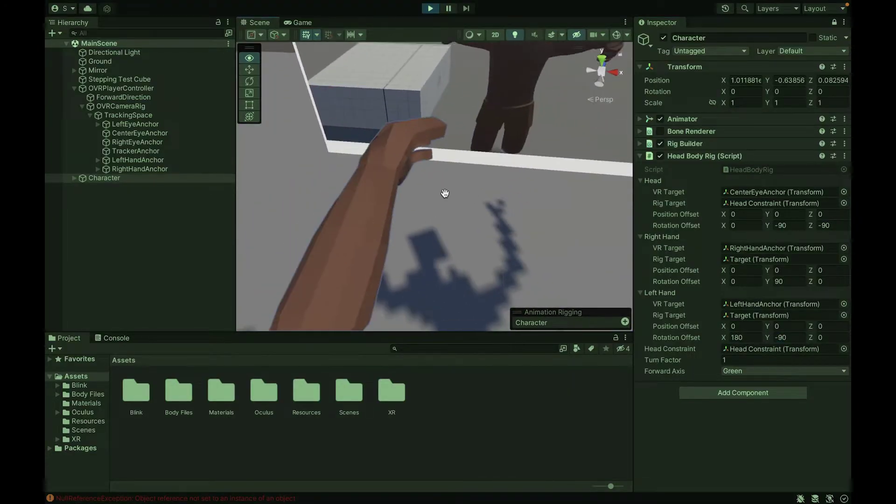
key(f)
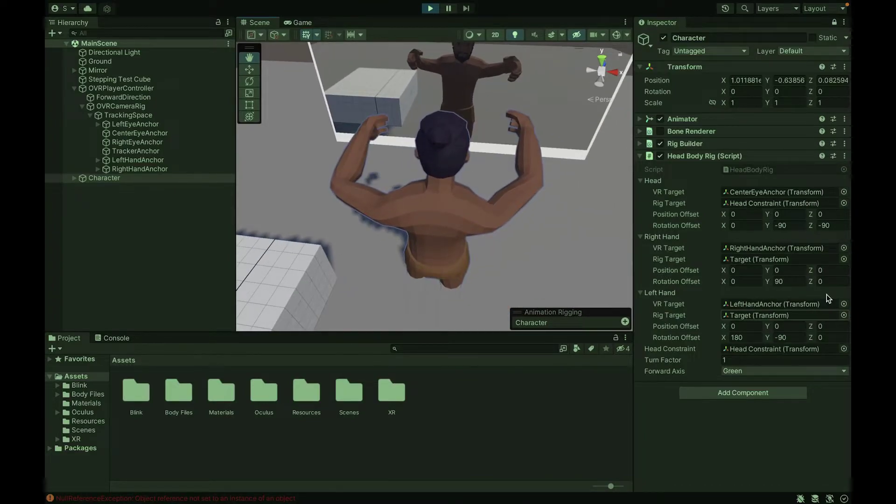
Exit play mode, re-enter the rotation offsets (Head Y -90, Z -90; Right Hand Y 90; Left Hand X 180, Y -90), and save the scene.
click(430, 8)
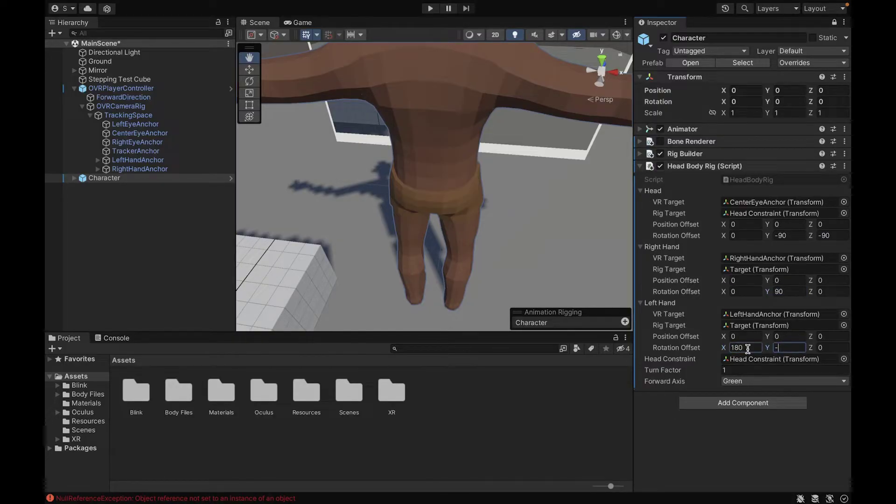
alt+drag(380, 184, 401, 182)
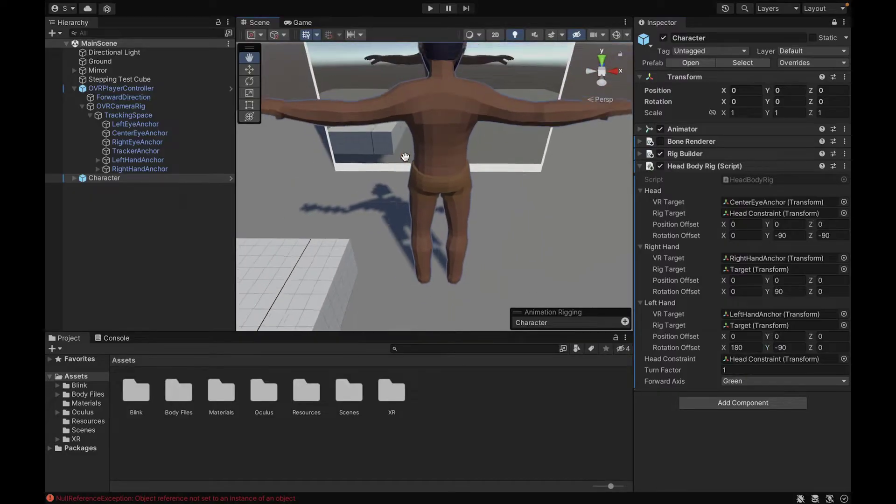
Run the scene again, move the left and right hand anchors apart to test arm tracking, and stop play mode.
click(430, 9)
alt+drag(546, 162, 355, 158)
click(137, 160)
click(249, 70)
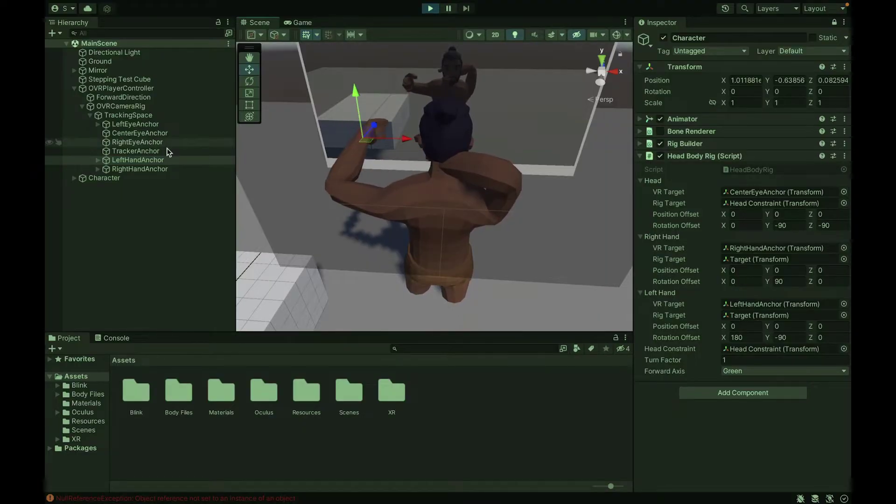
click(164, 170)
drag(443, 164, 517, 136)
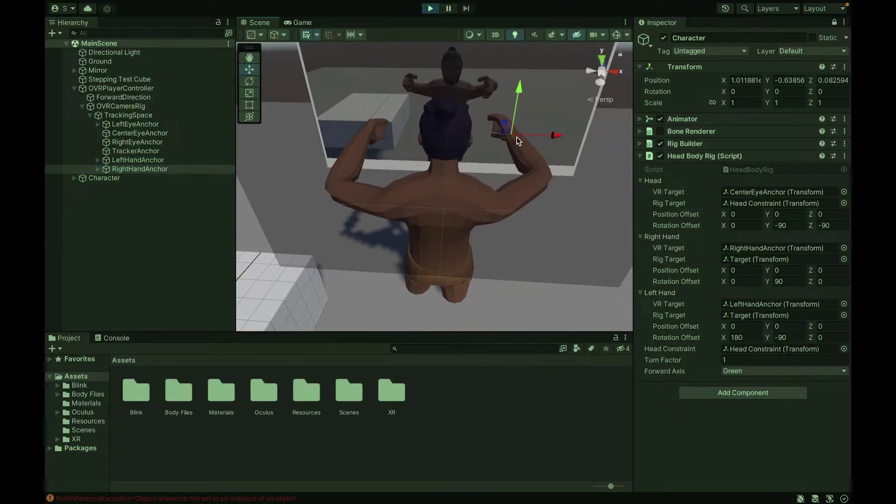
scroll(475, 167, down, 3)
click(431, 8)
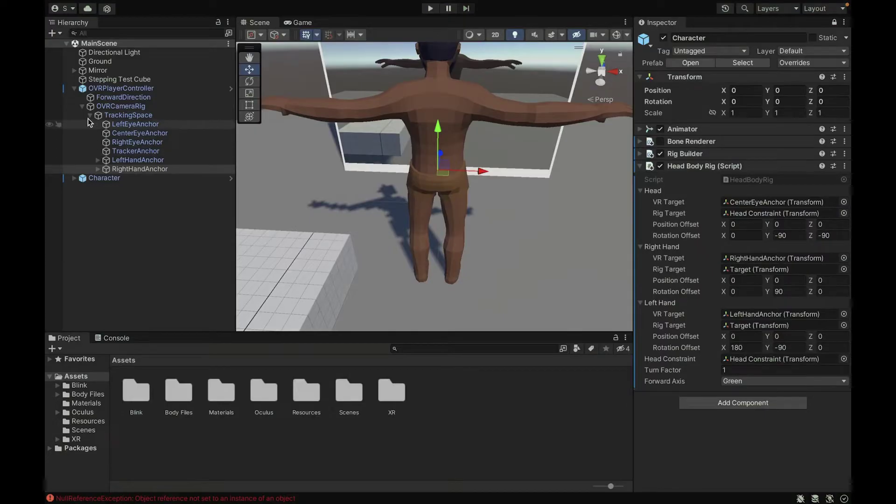
Collapse the OVRPlayerController hierarchy and, in play mode, raise the selected object with the Move tool to test body tracking.
click(74, 88)
scroll(392, 185, down, 3)
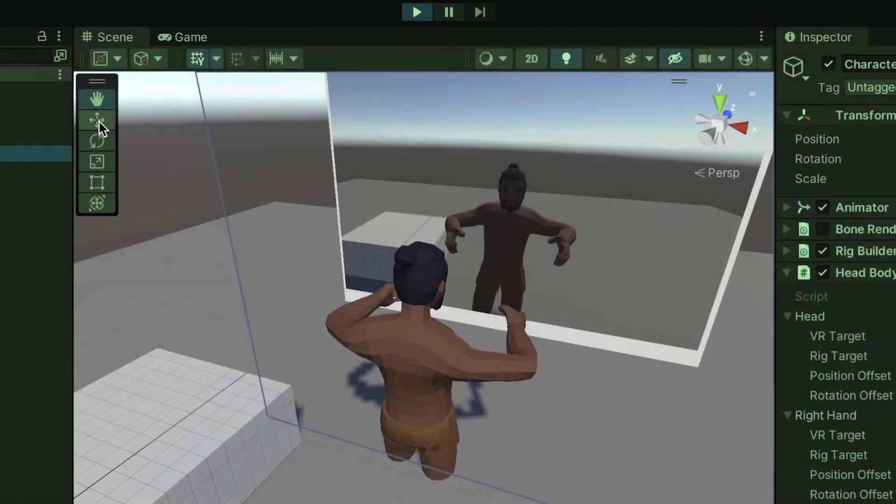
click(97, 119)
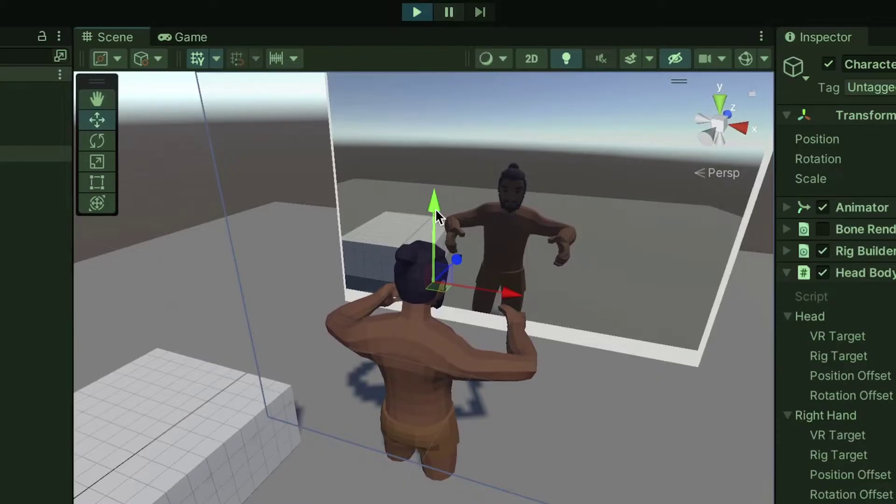
drag(438, 216, 444, 181)
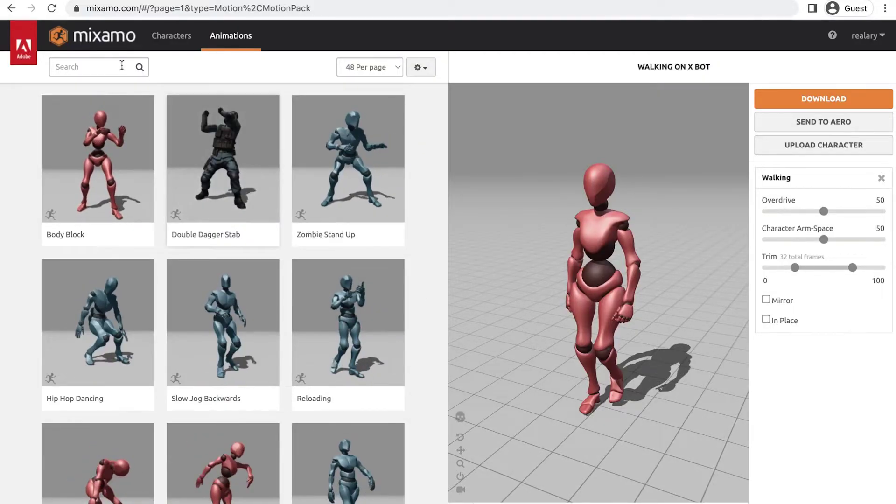
On Mixamo, search the animations for "walking", choose the Walking animation and enable In Place.
click(104, 66)
text(walking)
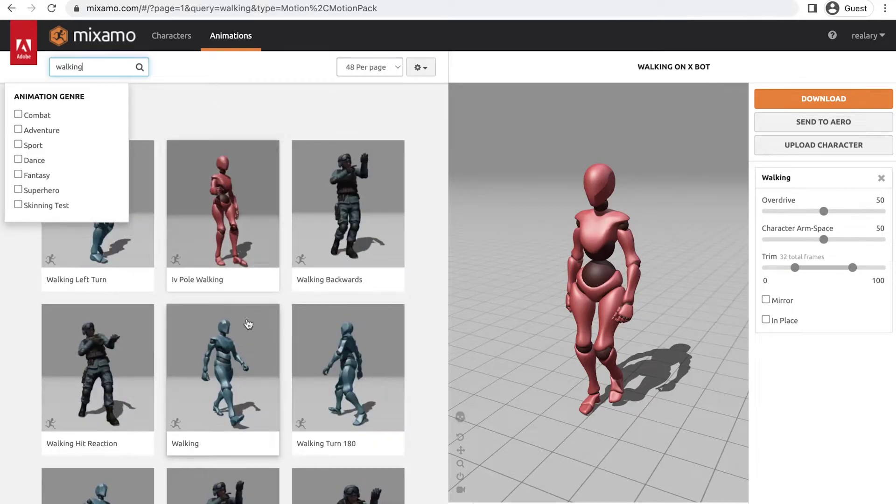
click(229, 345)
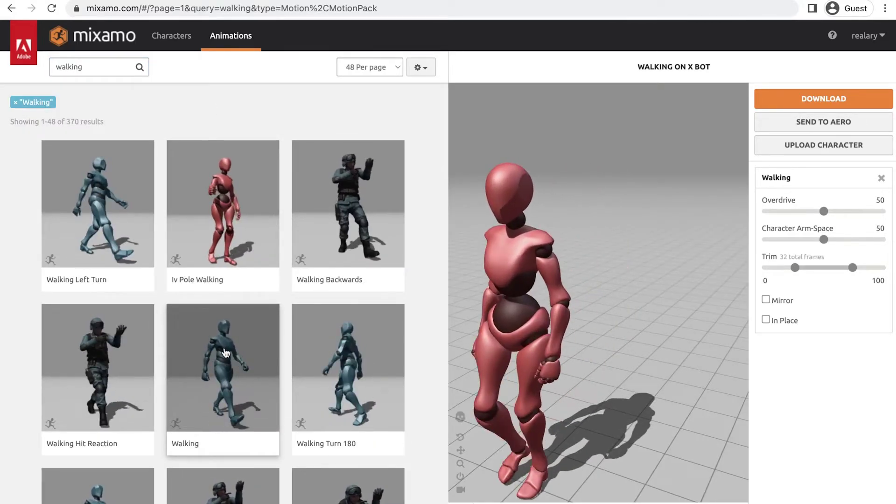
click(765, 320)
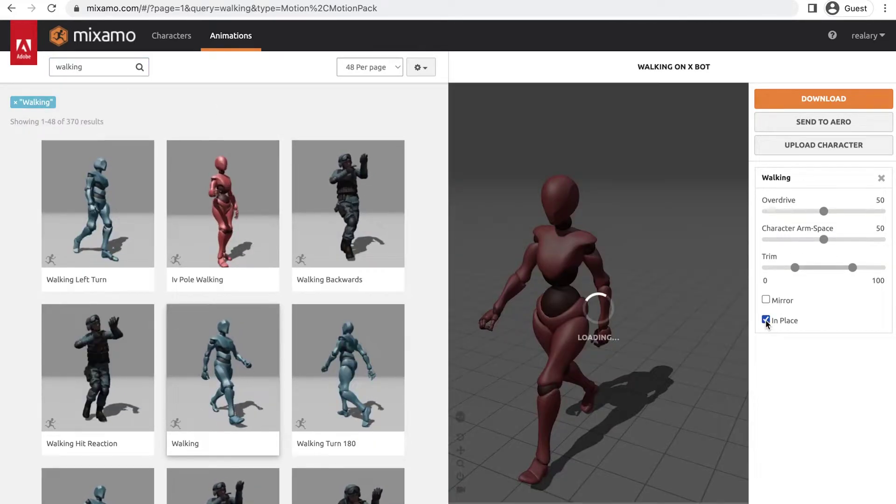
Download the Walking animation in FBX for Unity format, with skin, at 30 frames per second and no keyframe reduction.
click(812, 98)
click(385, 153)
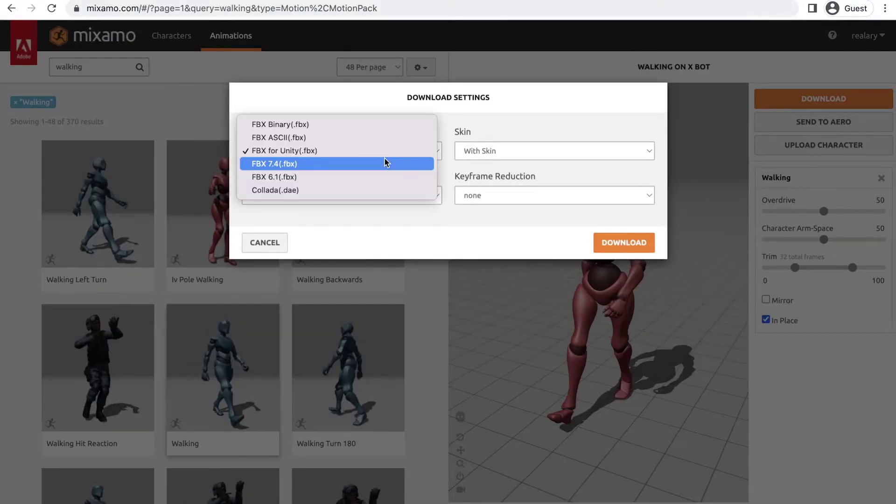
click(351, 150)
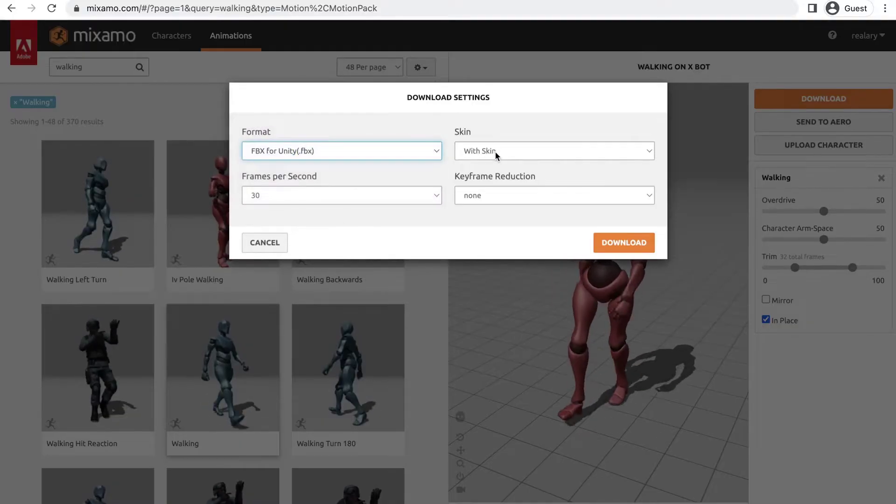
click(614, 243)
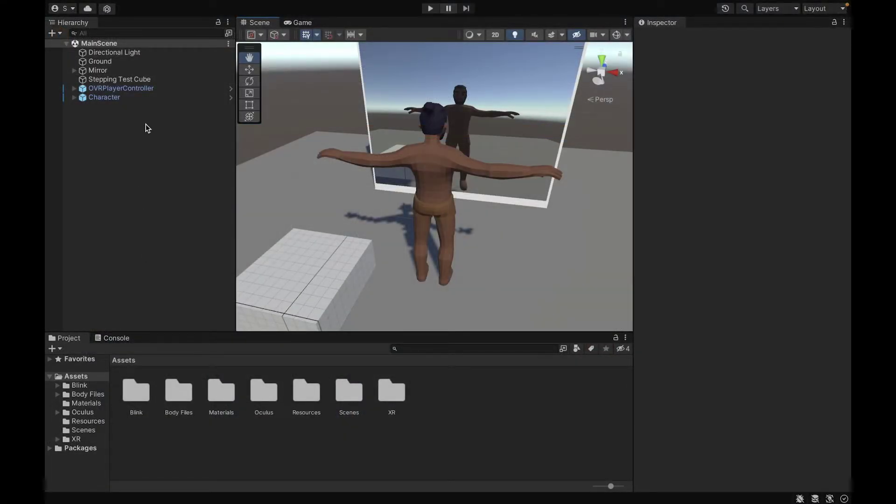
In Unity, set the rig Animation Type of the Idle model in Body Files/Animations to Humanoid and apply it.
double_click(178, 391)
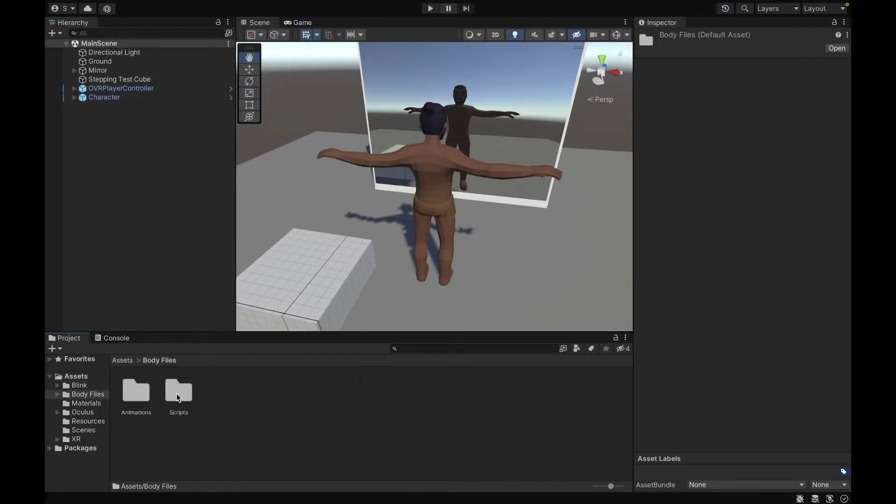
double_click(135, 390)
click(141, 396)
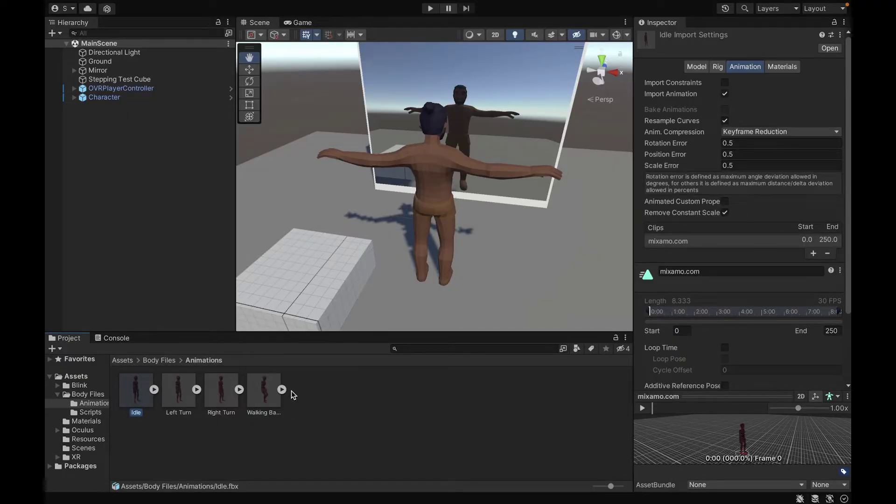
click(716, 68)
click(743, 81)
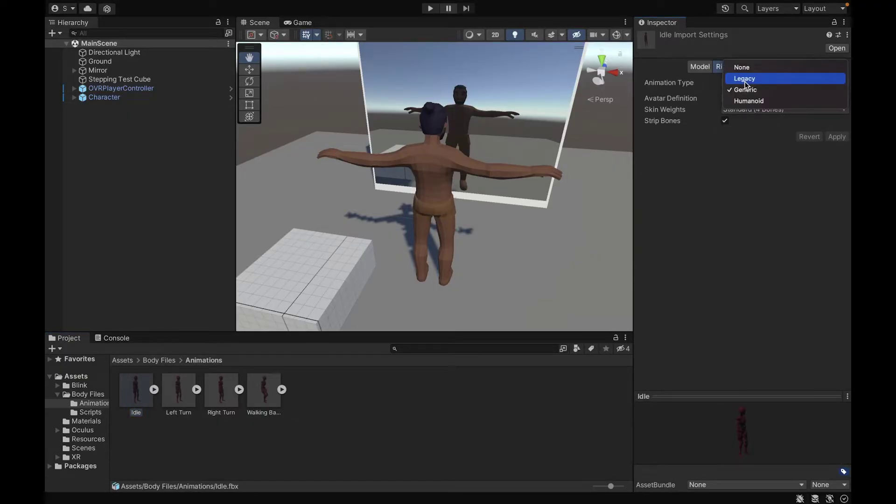
click(752, 101)
click(836, 175)
Rename the Idle model's mixamo.com animation clip to Idle and enable Loop Time for it.
click(742, 67)
scroll(754, 239, down, 2)
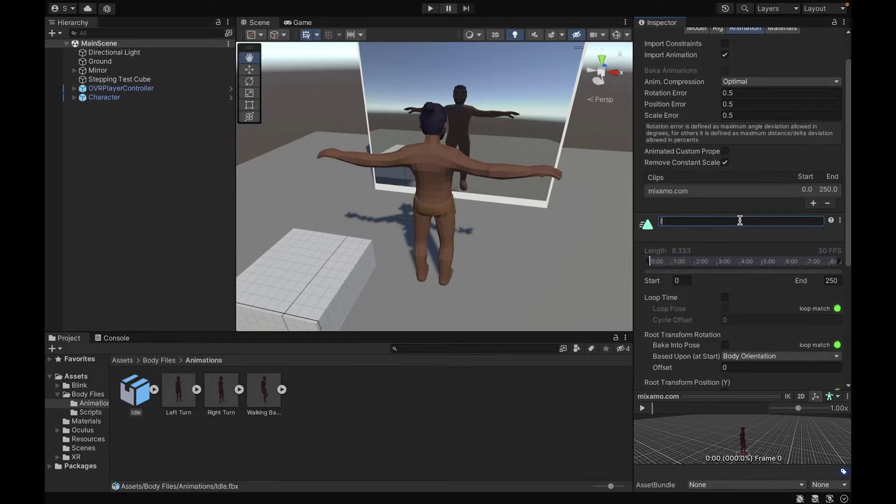
key(Return)
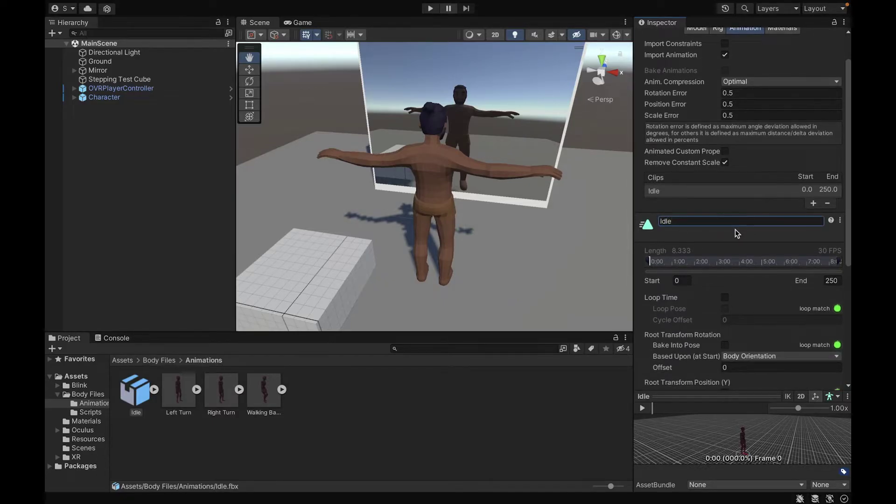
scroll(735, 229, down, 2)
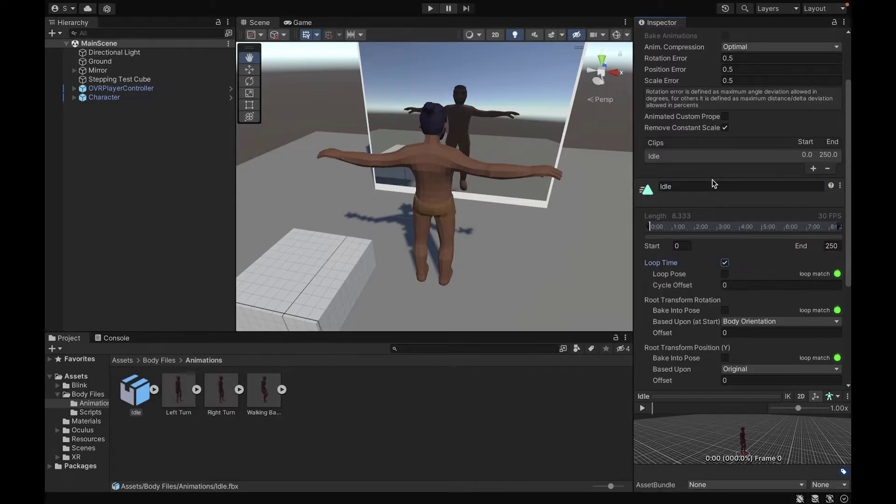
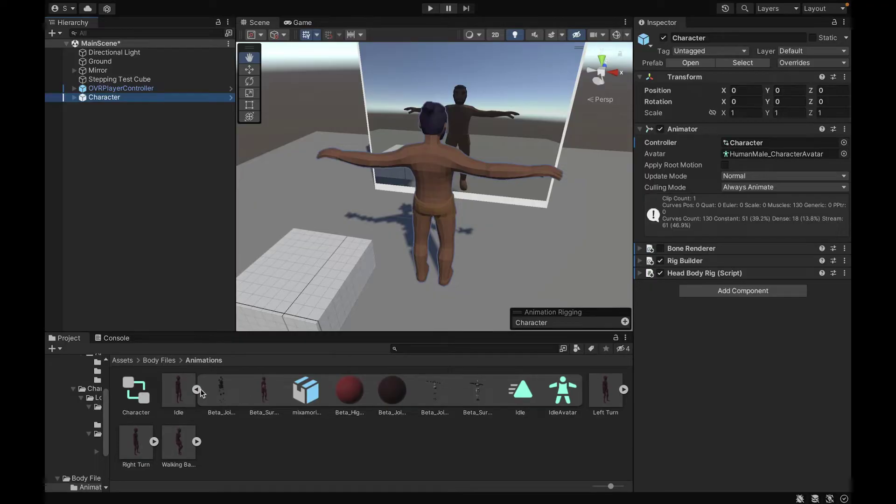
Collapse the Idle model's contents and rename the Character animator controller asset to Character Controller.
click(197, 390)
click(135, 390)
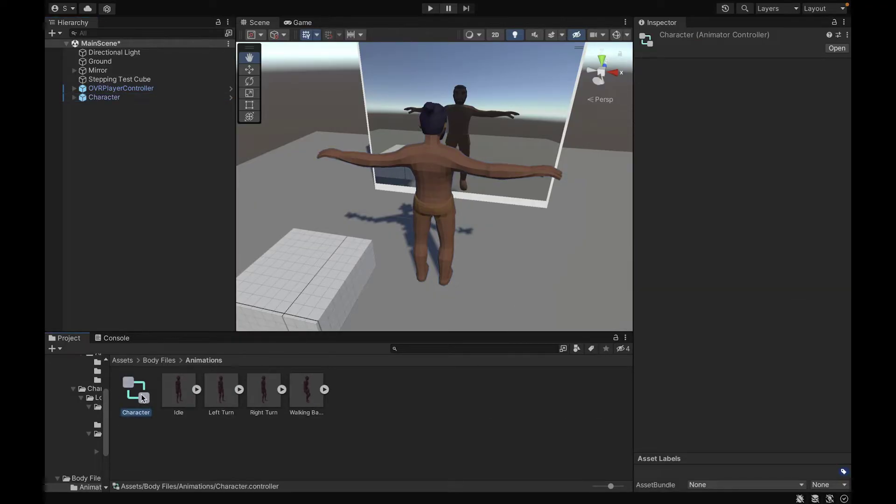
click(135, 389)
text(Controller)
key(Return)
Examine the Character's Animator settings and the rig Animation Type of the HumanMale_Character model in the Meshes_Humans folder.
click(154, 98)
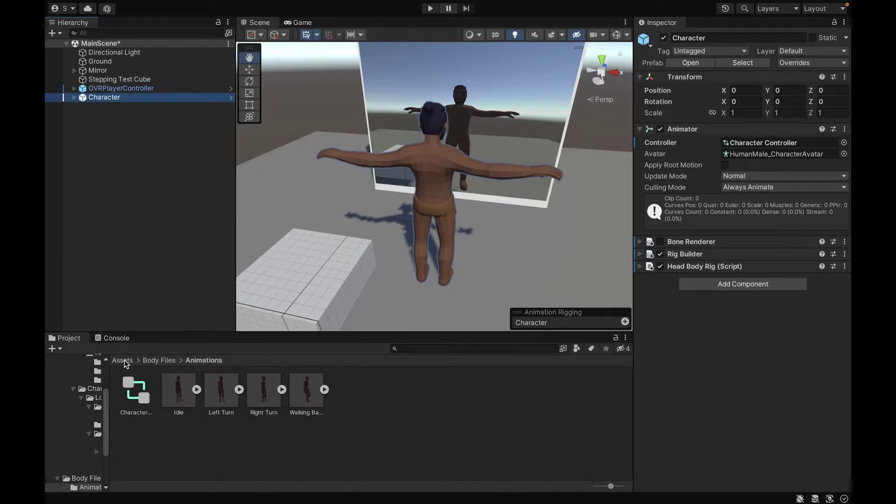
click(132, 89)
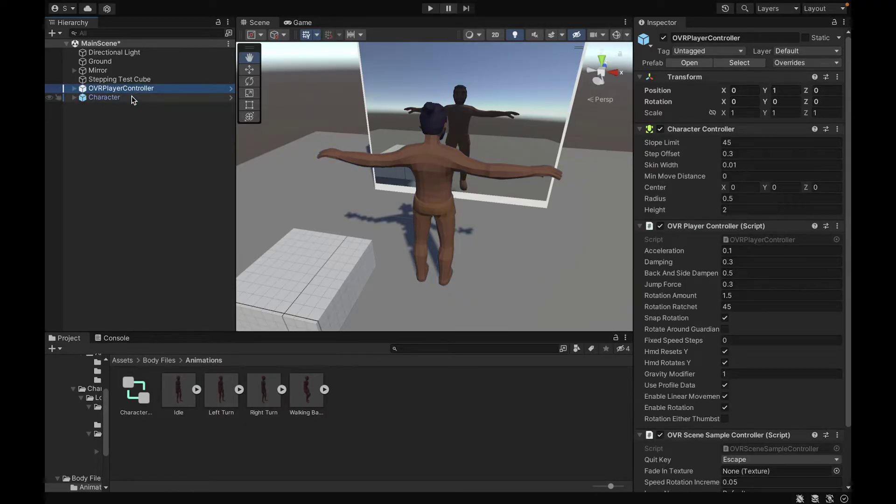
click(133, 98)
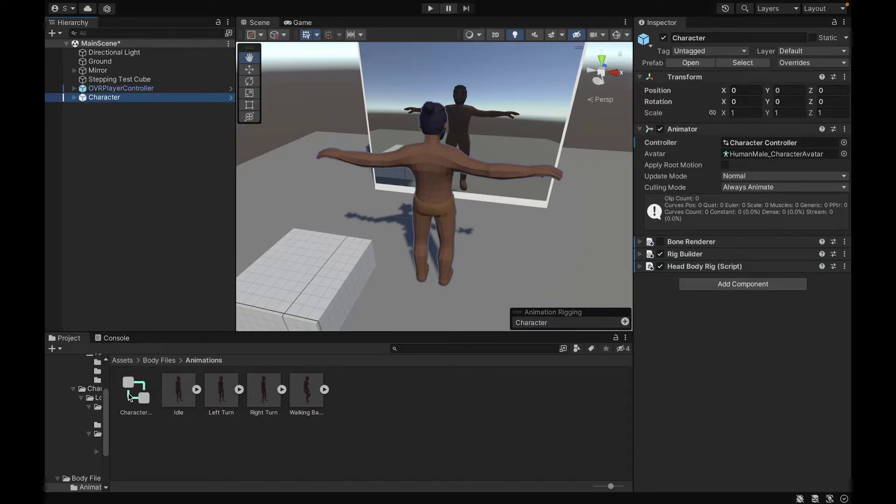
click(130, 361)
double_click(130, 399)
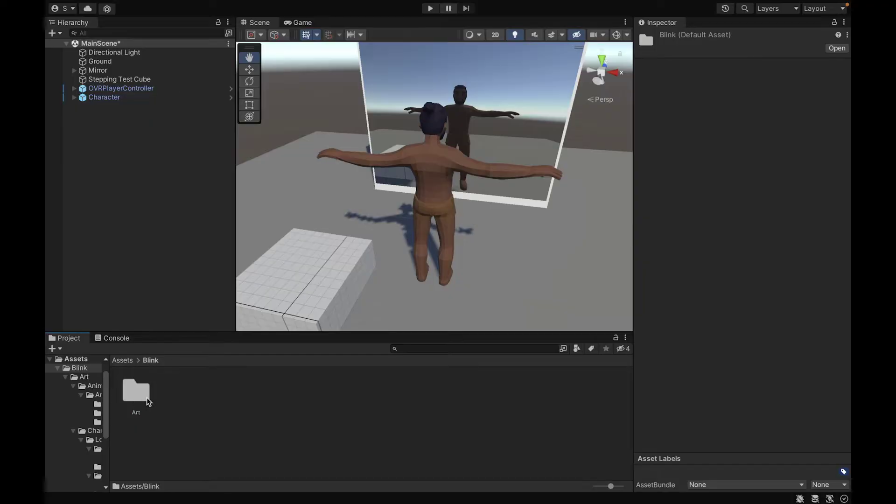
double_click(146, 396)
double_click(172, 393)
double_click(131, 391)
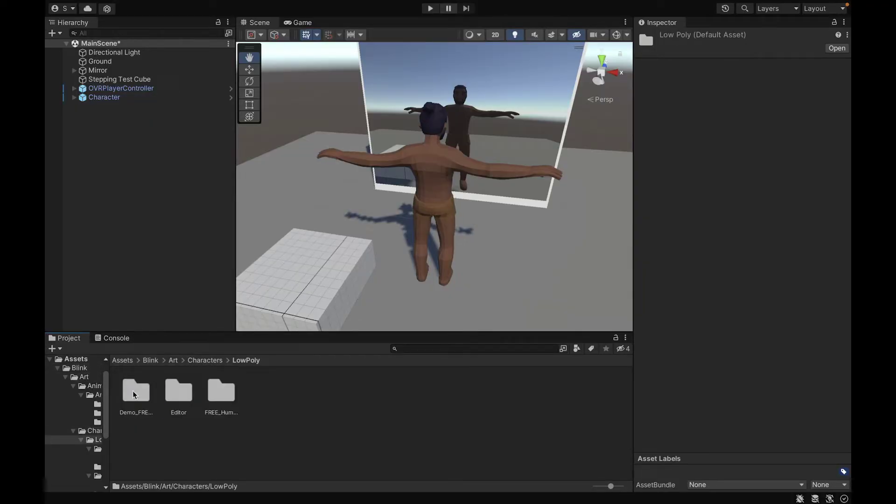
double_click(210, 390)
double_click(178, 390)
click(177, 394)
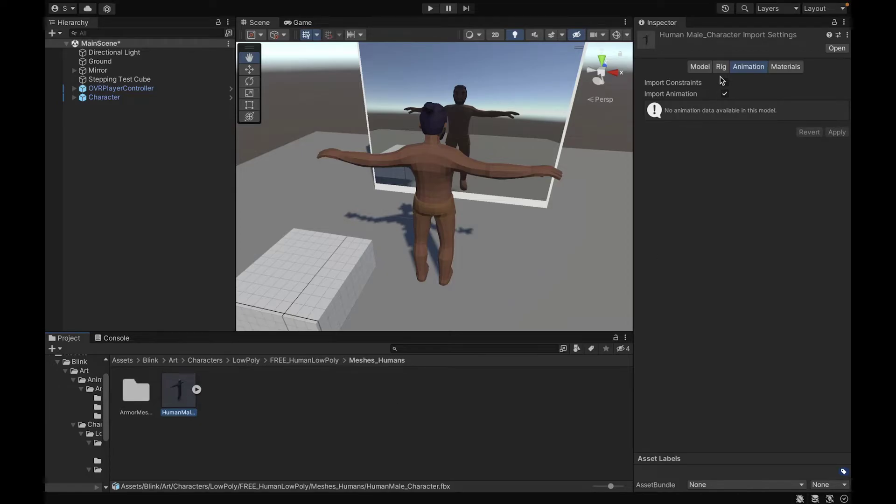
click(721, 68)
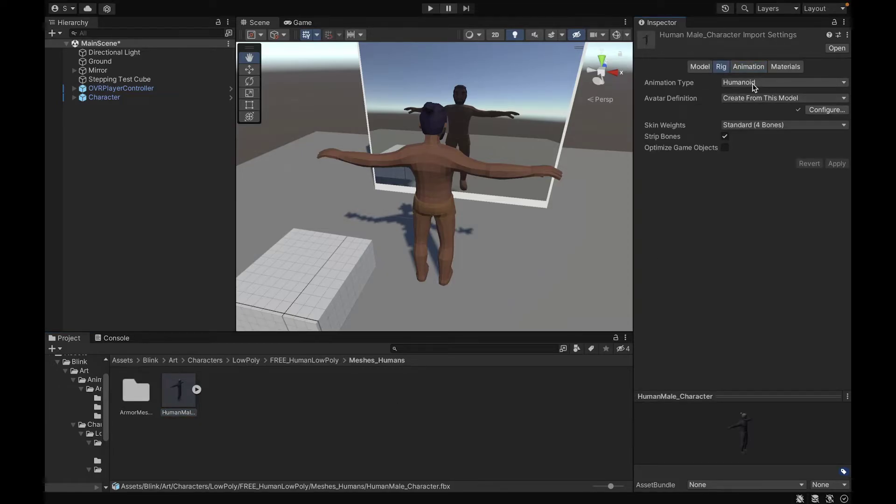
click(122, 360)
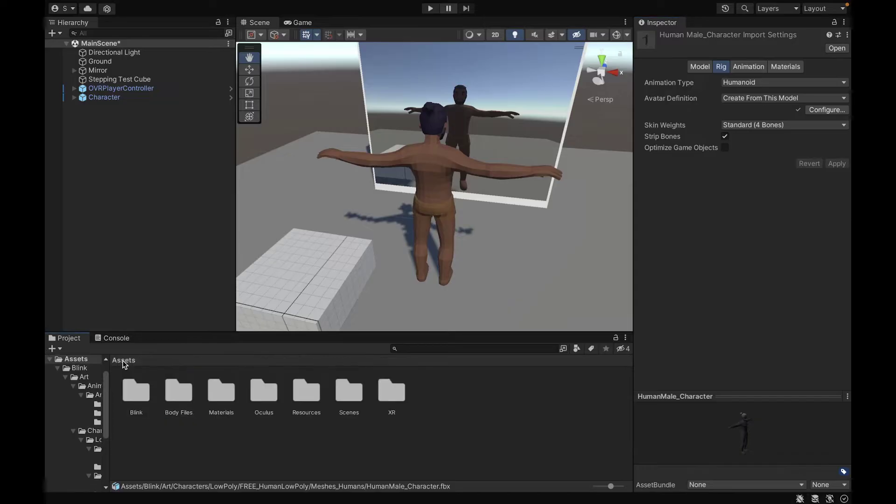
click(104, 97)
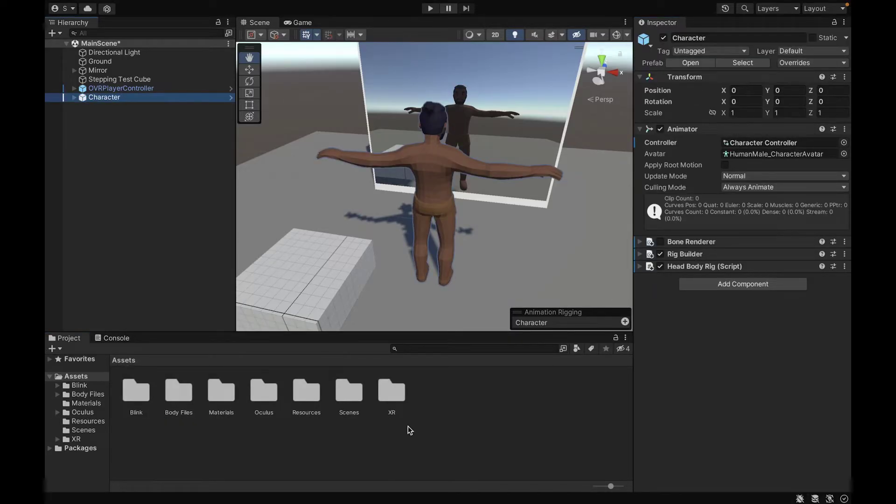
Create an Avatar Mask named Upper Body Mask in the Body Files/Animations folder.
double_click(172, 393)
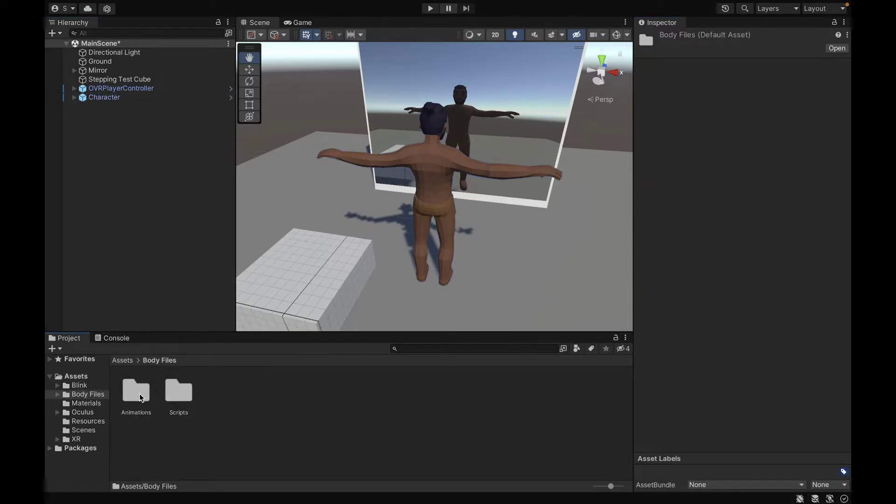
double_click(137, 393)
right_click(253, 435)
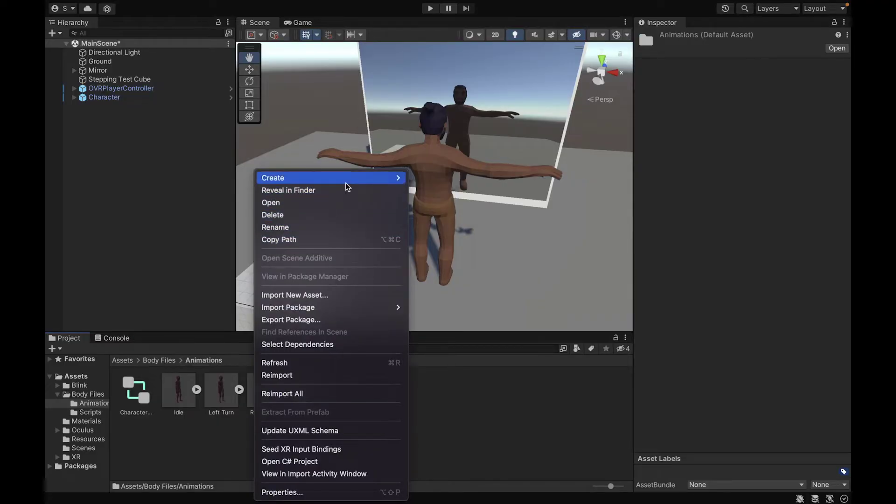
mouse_move(344, 182)
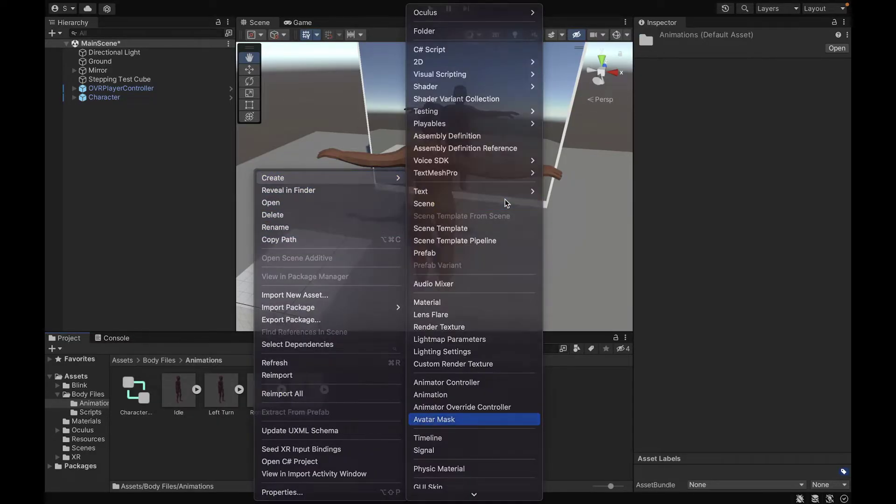
click(433, 419)
text(Upper Body Mask)
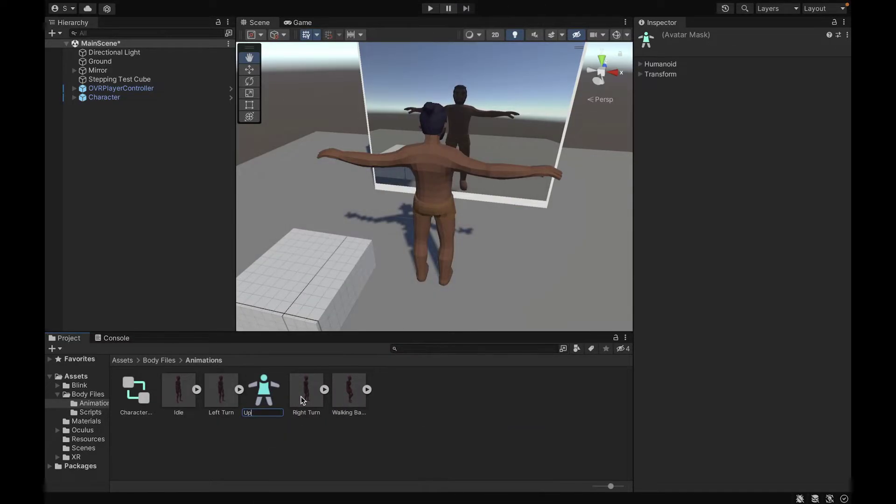
key(Return)
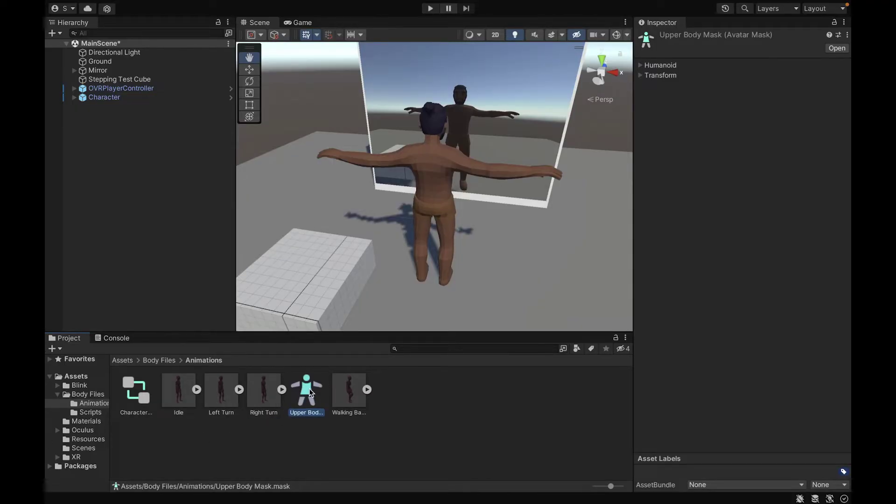
Exclude the head, torso, both arms and both hands from the Humanoid section of Upper Body Mask.
click(653, 65)
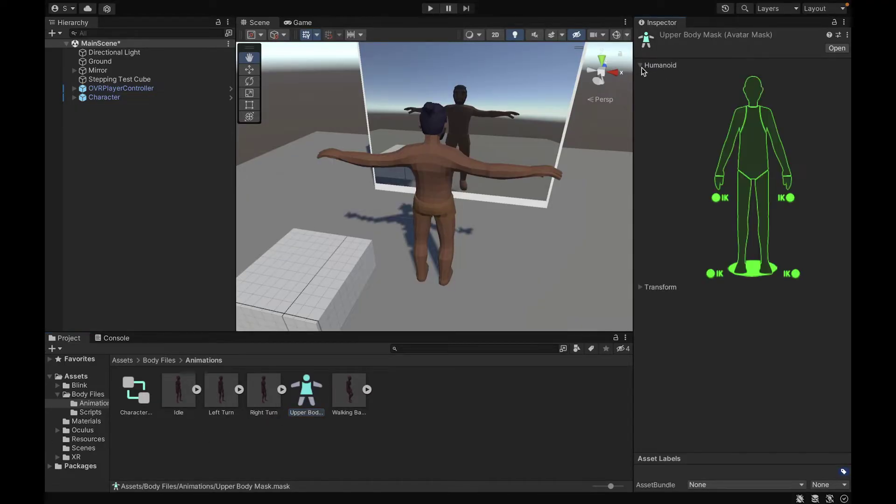
click(719, 180)
click(724, 159)
click(752, 140)
click(769, 115)
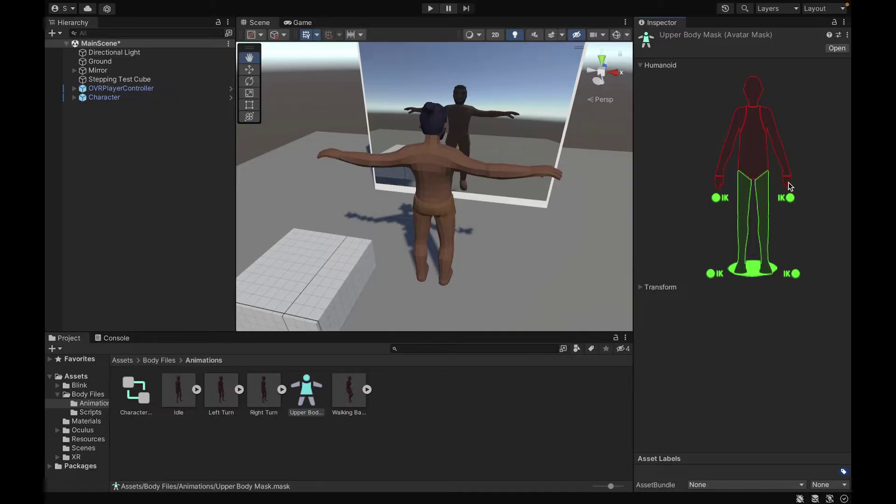
Assign Upper Body Mask to the Base Layer of the Character's animator controller and move the Idle state beside Entry.
click(132, 96)
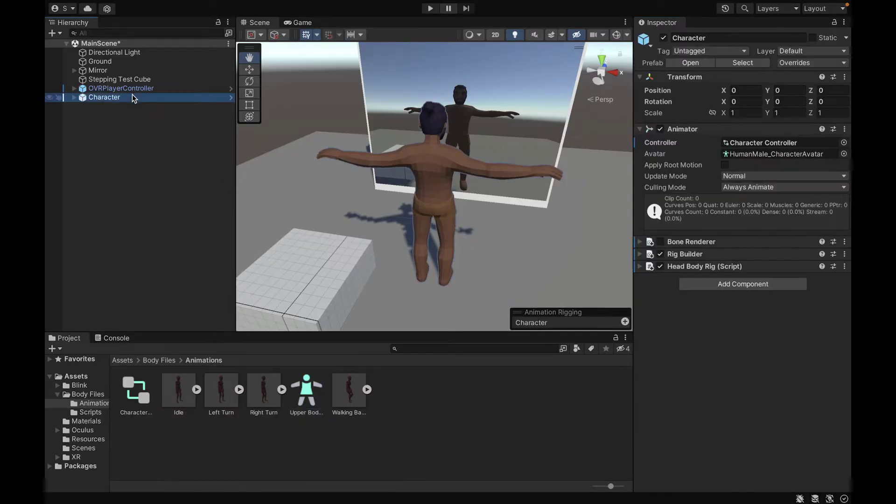
double_click(740, 142)
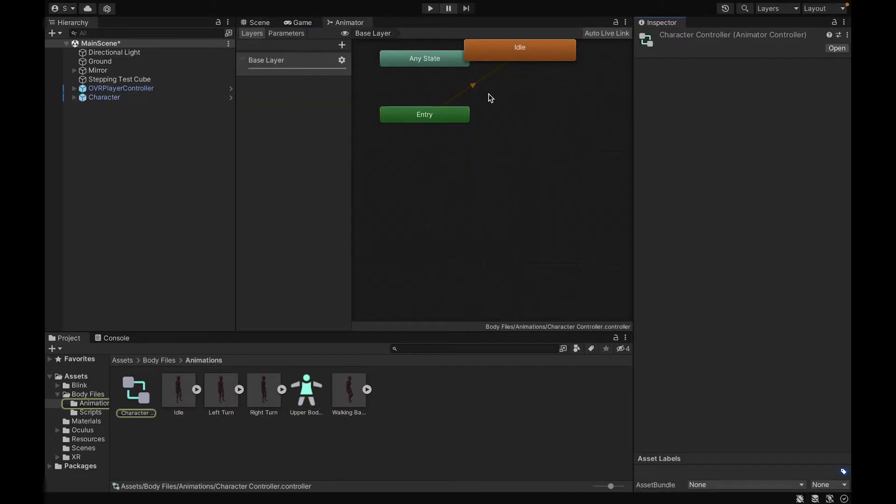
click(488, 95)
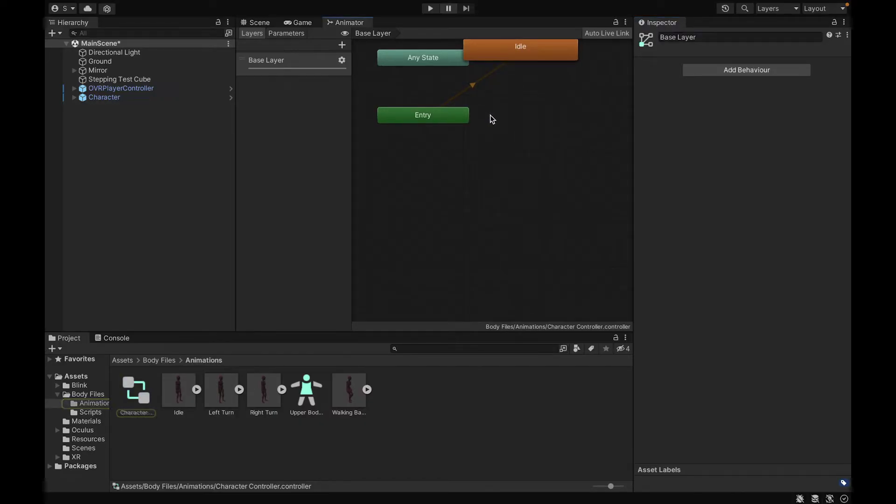
middle_drag(490, 115, 515, 195)
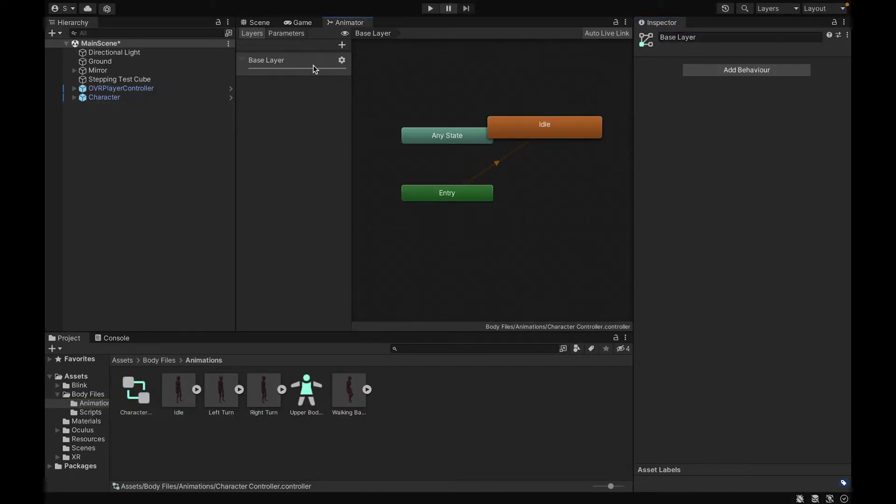
click(341, 61)
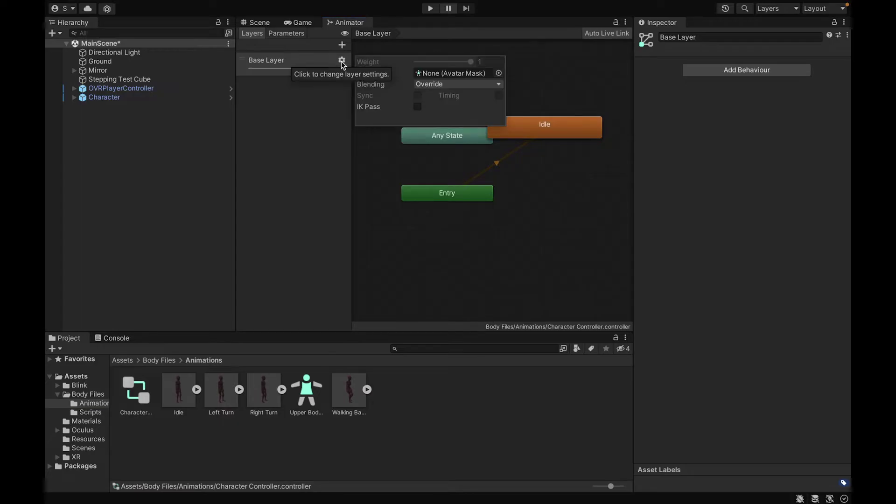
click(498, 73)
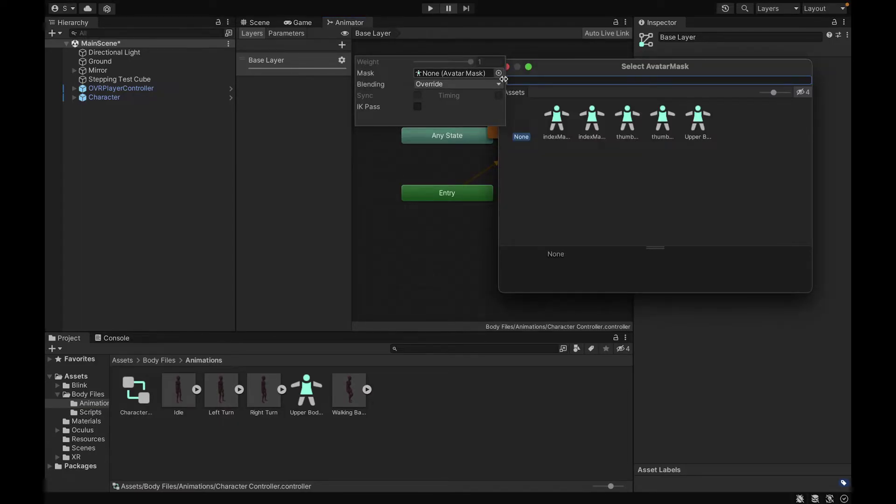
click(695, 127)
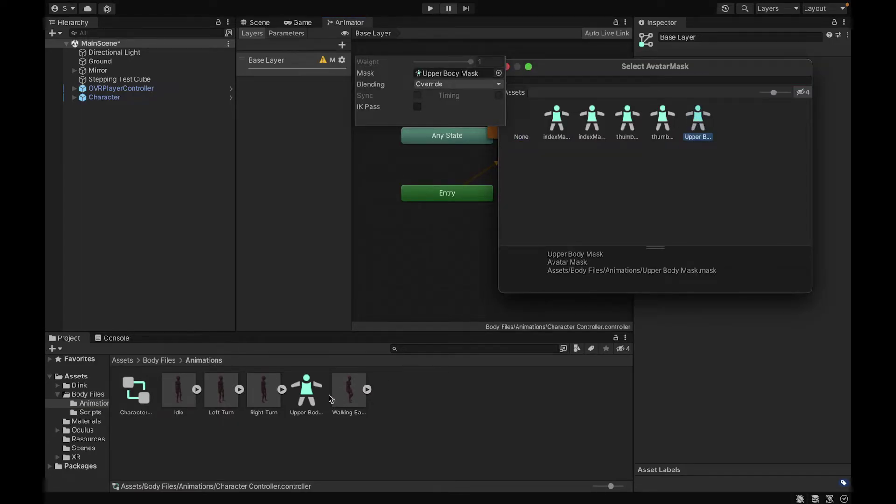
double_click(698, 126)
click(450, 118)
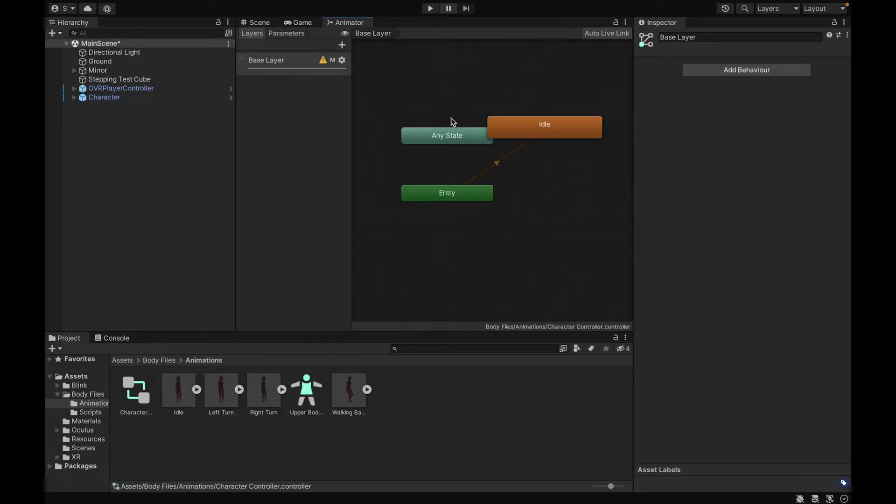
drag(536, 125, 577, 189)
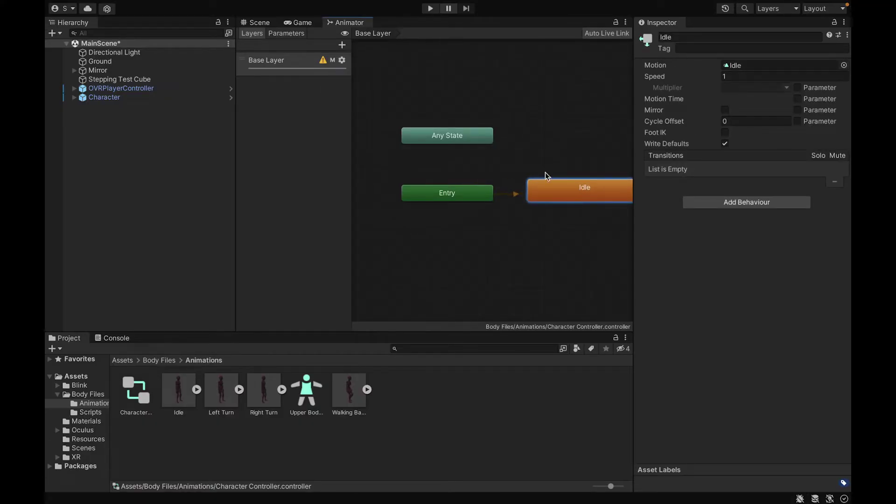
Add the Character Legs script to the Character and open its Foot Offset value for editing.
click(257, 22)
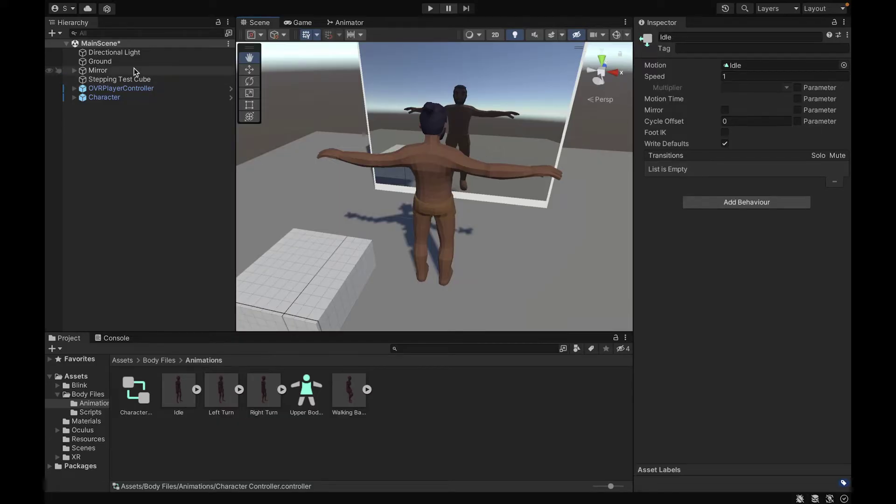
click(132, 98)
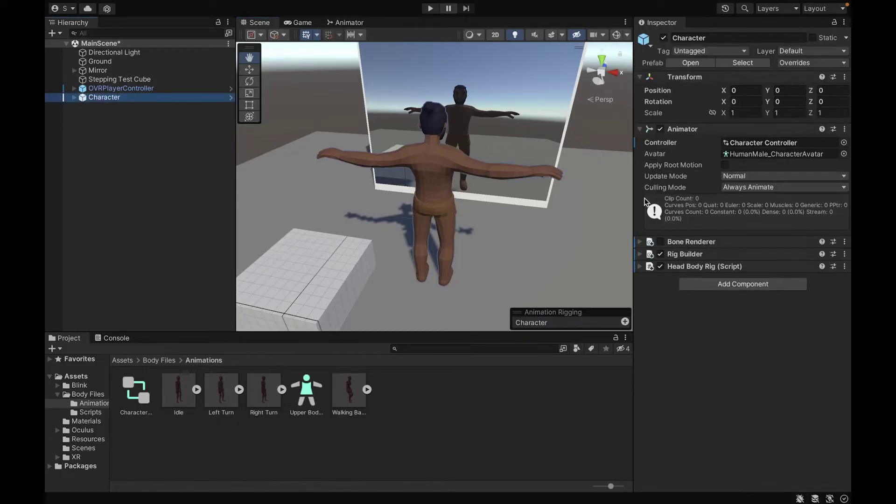
click(729, 284)
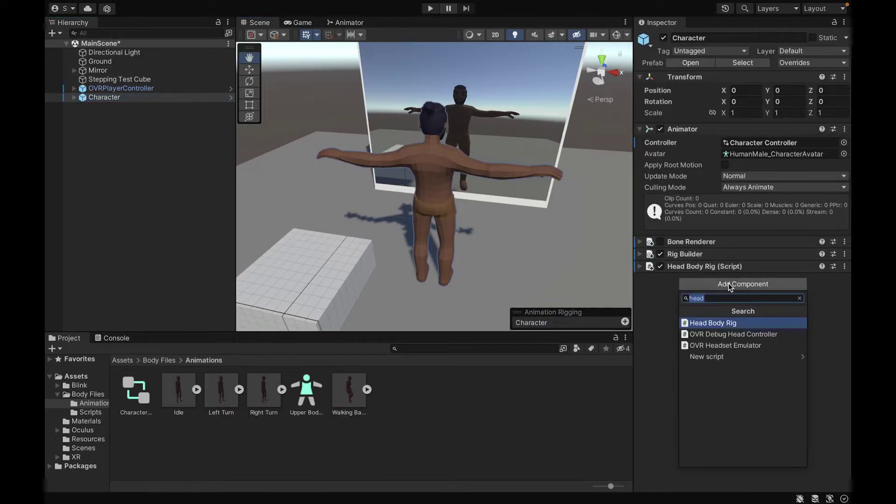
text(charac)
key(Down)
key(Down)
key(Down)
key(Down)
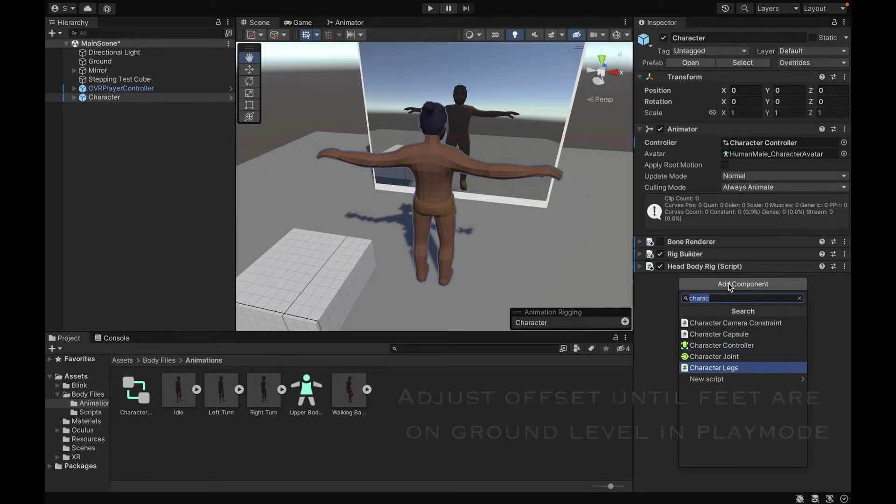
key(Return)
click(736, 304)
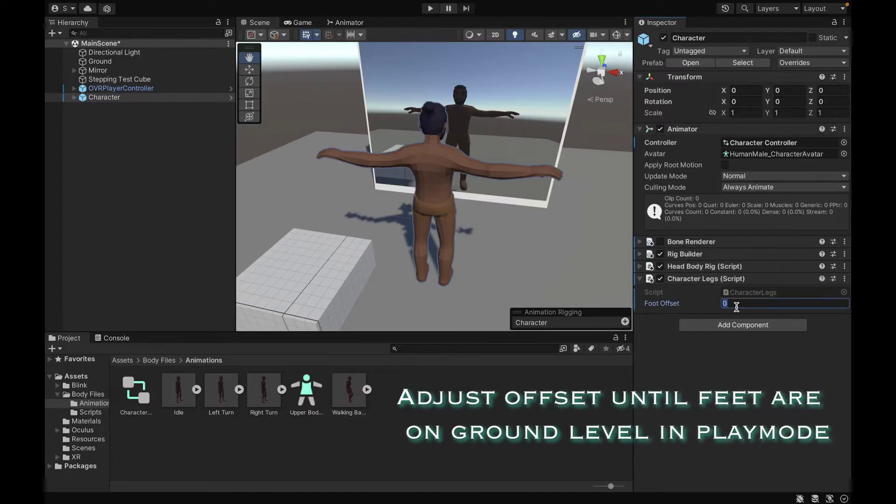
text(0.)
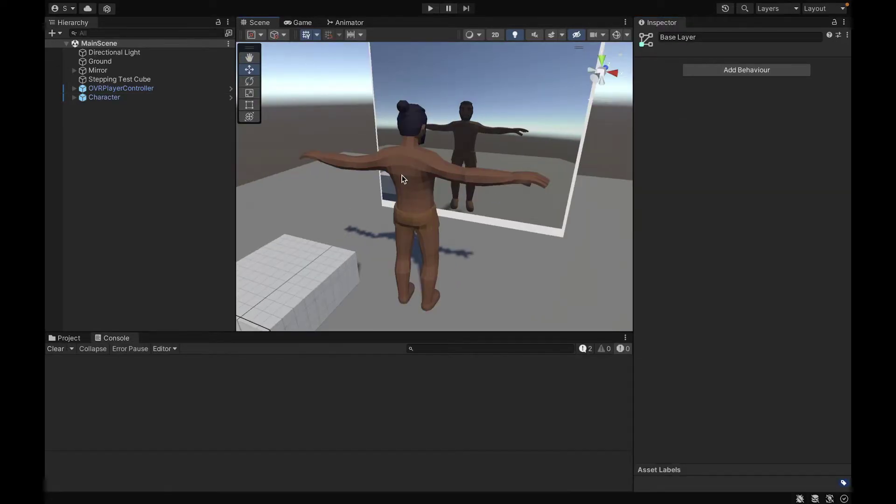
Enable IK Pass for the Base Layer of the Character Controller and return to the scene view.
click(352, 24)
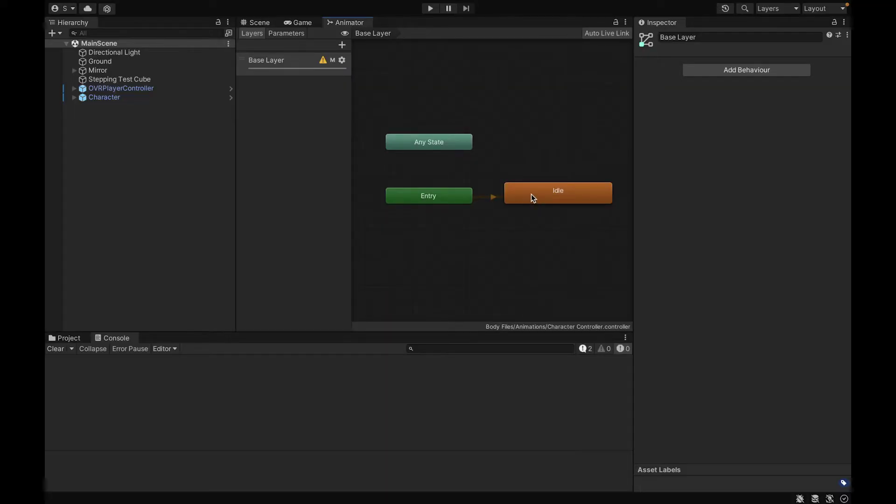
click(342, 60)
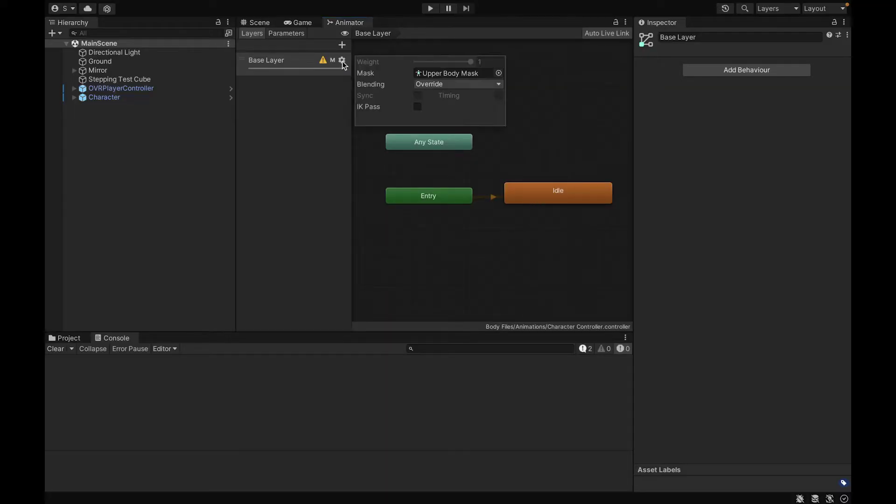
click(417, 107)
click(259, 20)
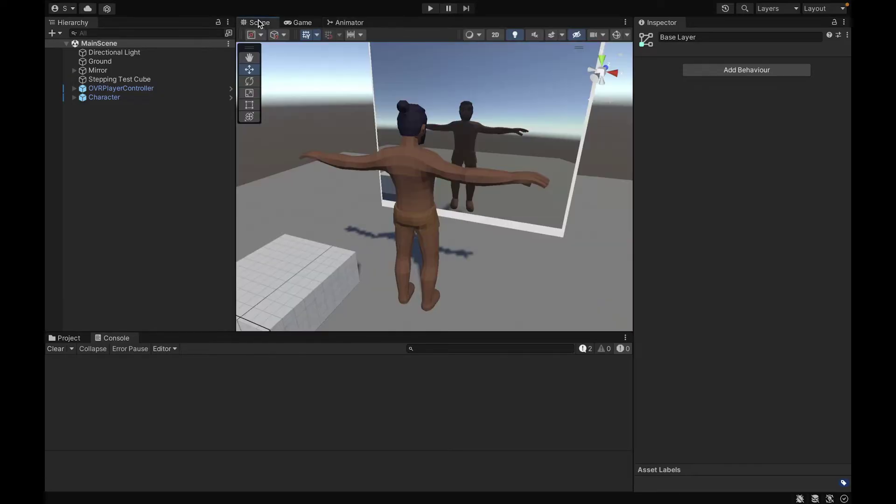
Run the scene in play mode and examine how the character's legs respond to lowering OVRPlayerController.
click(430, 9)
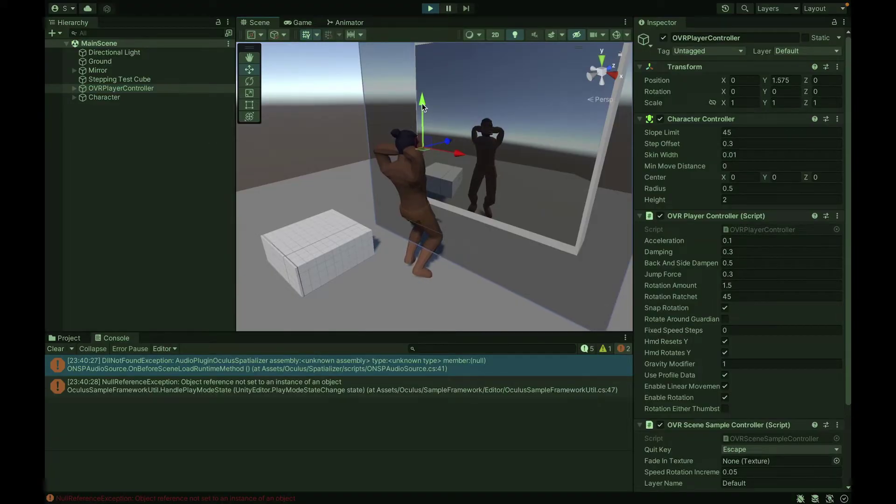
alt+drag(422, 107, 590, 178)
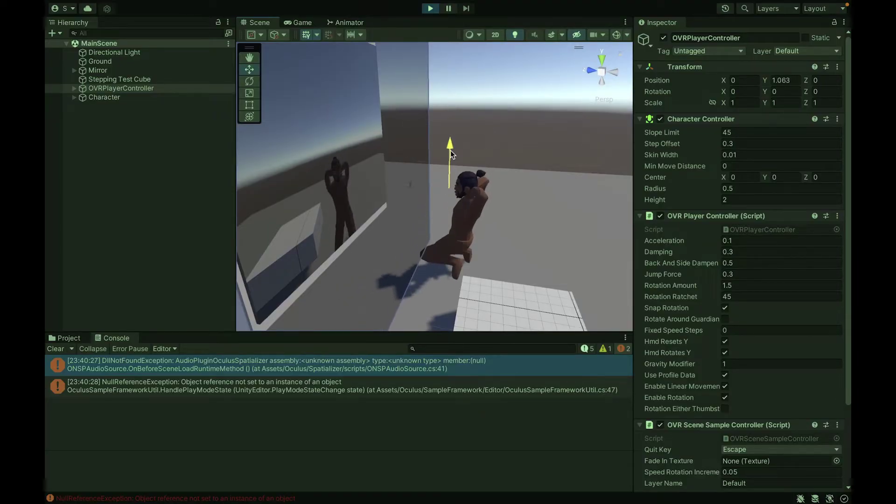
scroll(452, 154, up, 8)
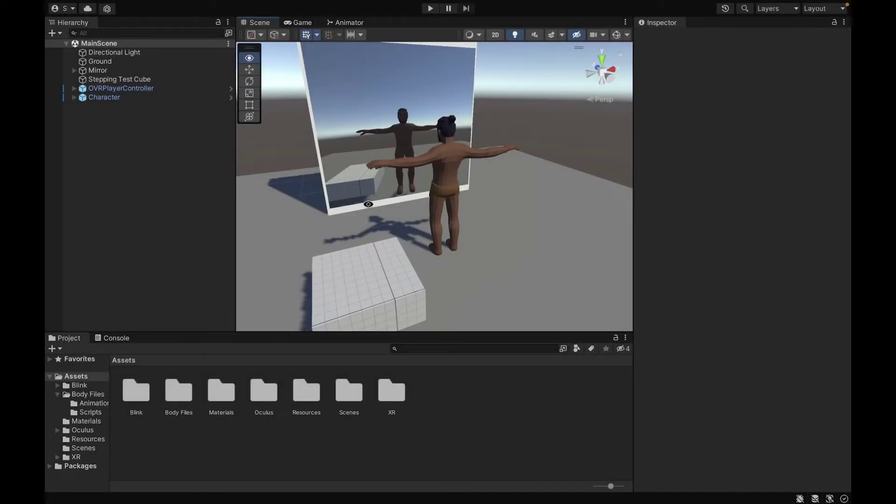
Set the rig Animation Type of the Idle, Left Turn, Right Turn and Walking Backwards models to Humanoid and apply it.
right_drag(365, 200, 472, 211)
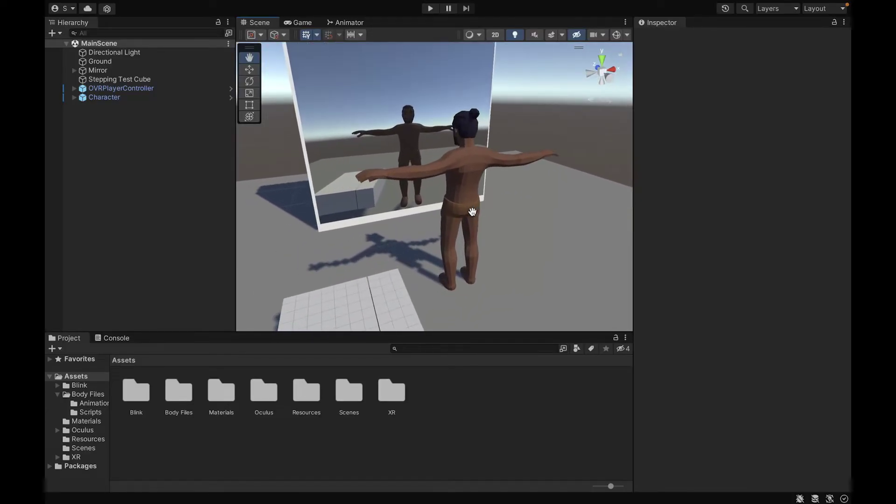
scroll(472, 212, down, 3)
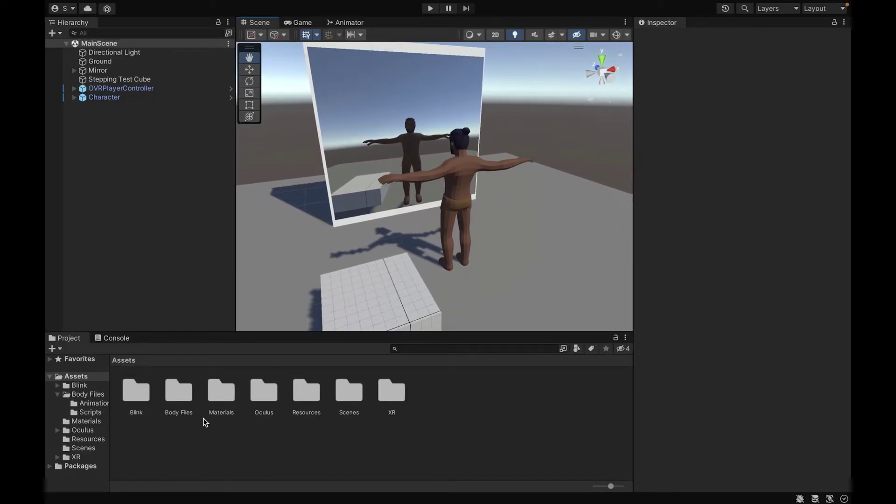
double_click(179, 392)
double_click(136, 391)
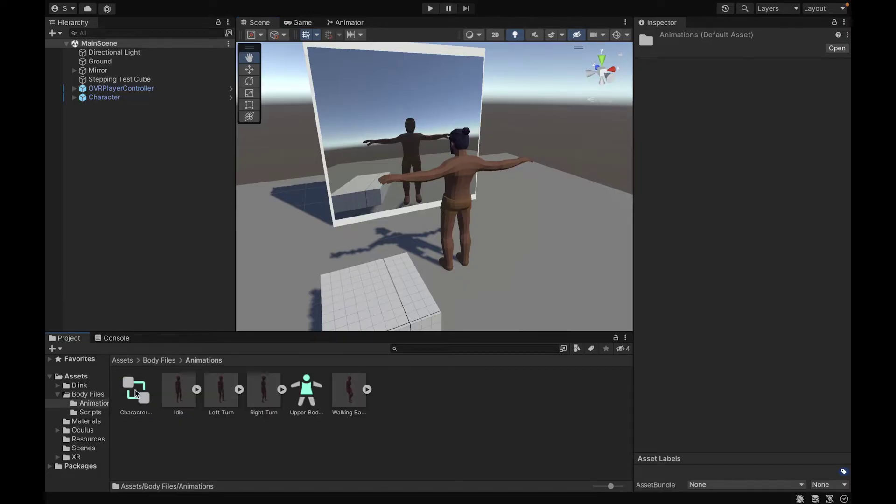
click(179, 413)
ctrl+click(222, 401)
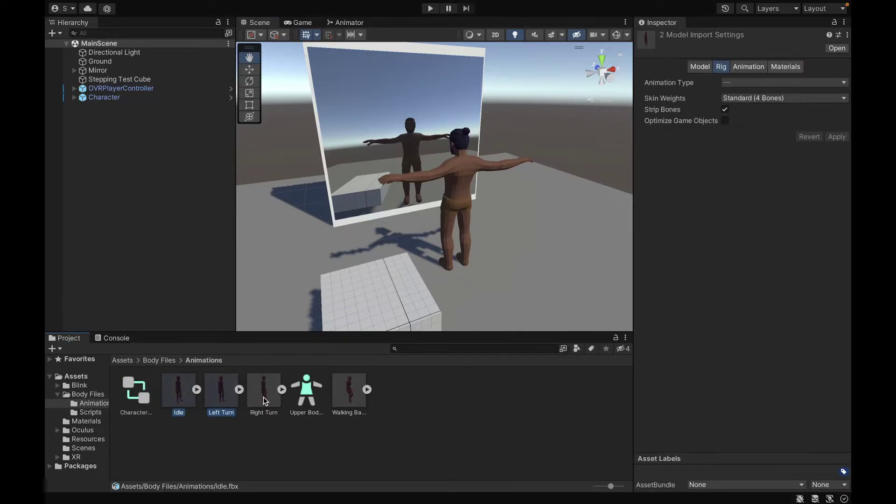
ctrl+click(264, 401)
ctrl+click(352, 390)
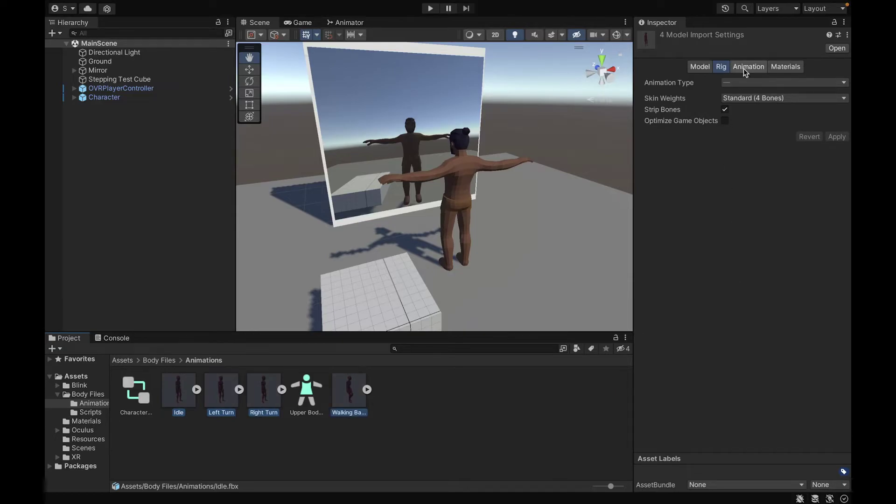
click(738, 83)
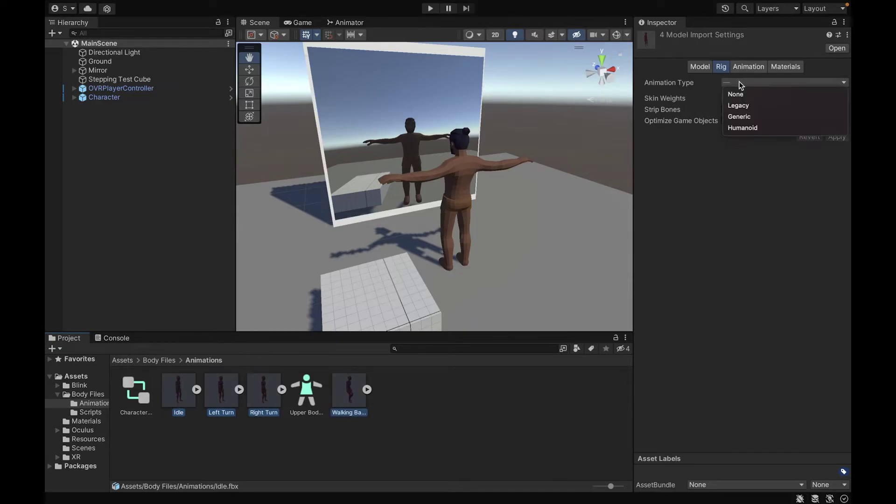
click(744, 128)
click(835, 164)
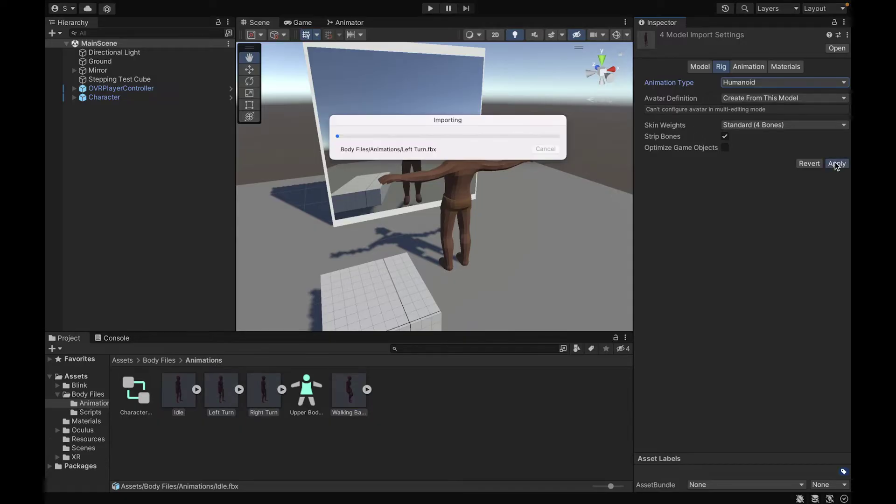
Ensure Loop Time is enabled on the Idle, Left Turn, Right Turn and Walking Backwards clips and apply the import settings.
click(749, 66)
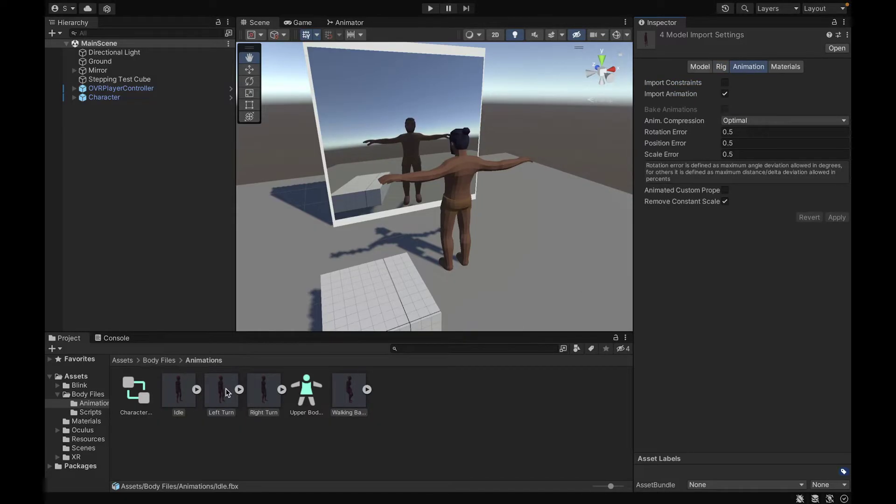
click(170, 398)
scroll(707, 268, down, 3)
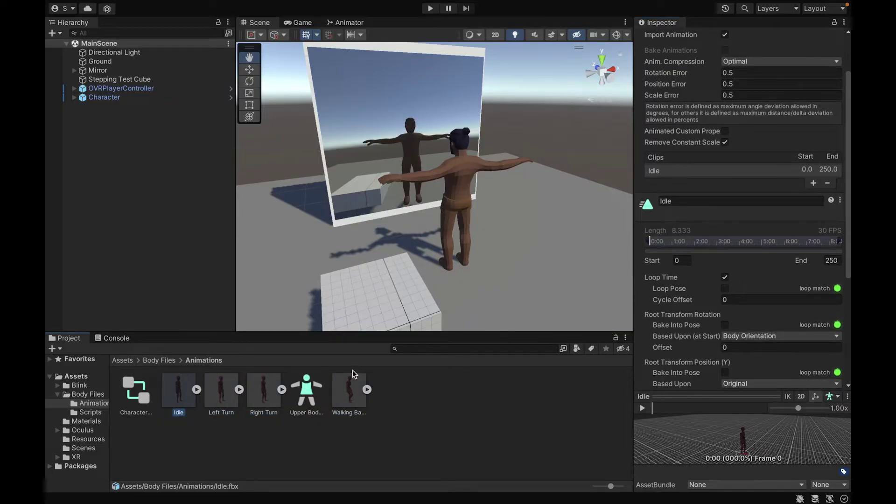
click(221, 395)
click(270, 396)
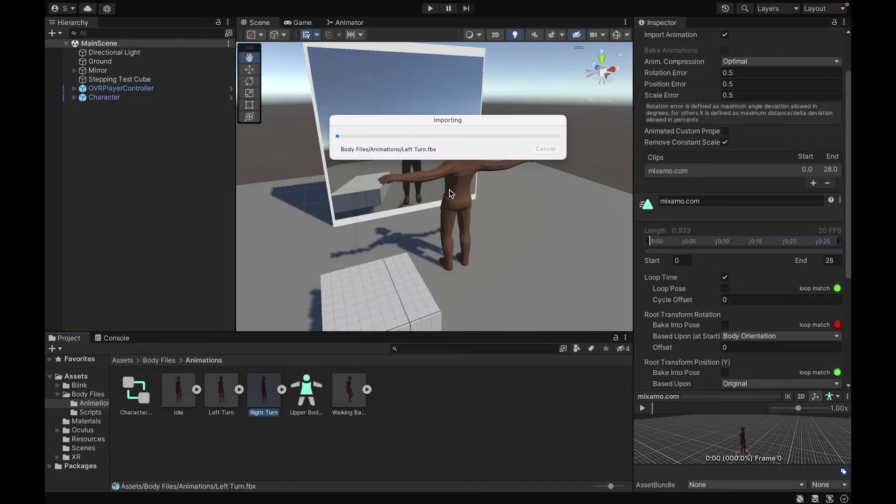
click(357, 389)
click(446, 192)
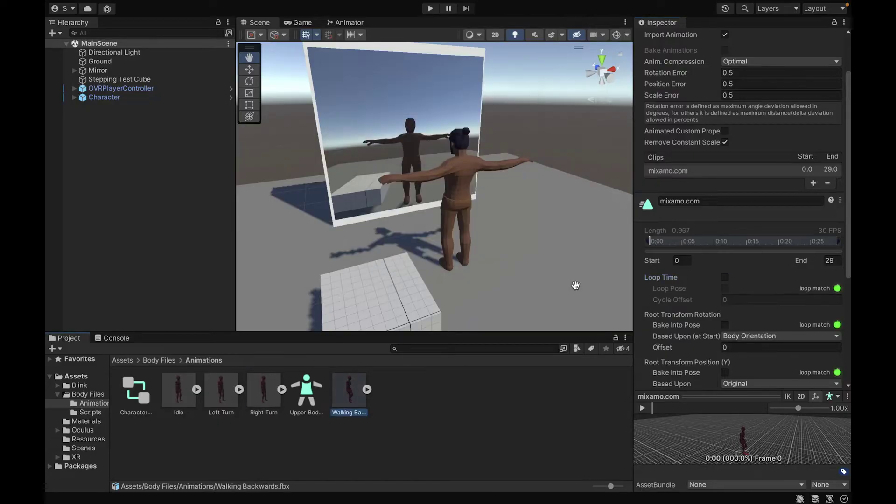
click(724, 277)
scroll(776, 280, down, 5)
click(829, 380)
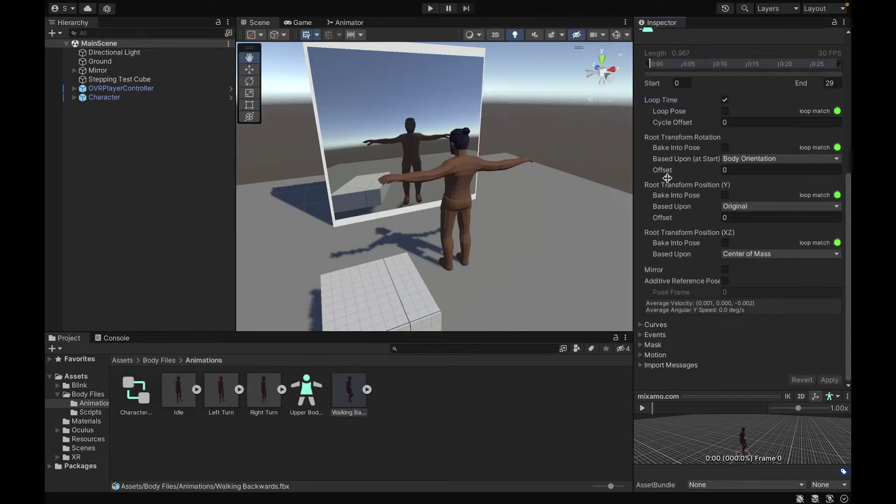
Examine the Idle model's rig import settings and the Character's Animator component.
scroll(667, 178, up, 10)
click(721, 66)
click(182, 396)
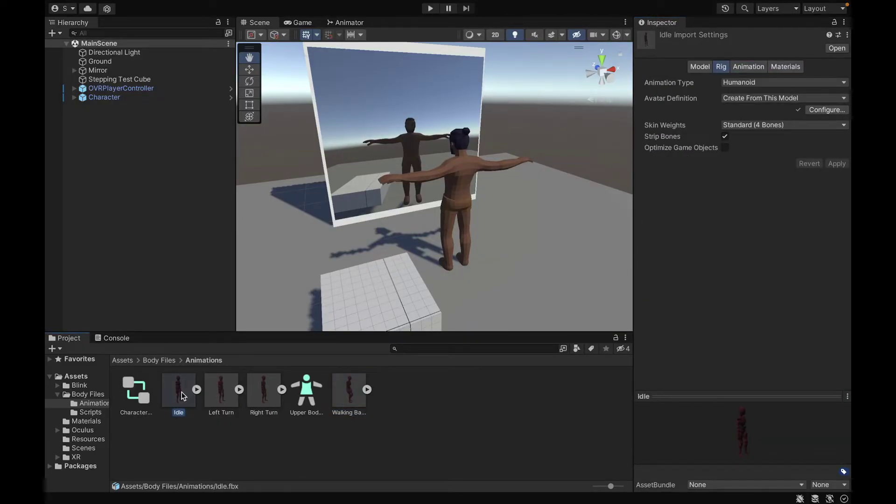
click(114, 98)
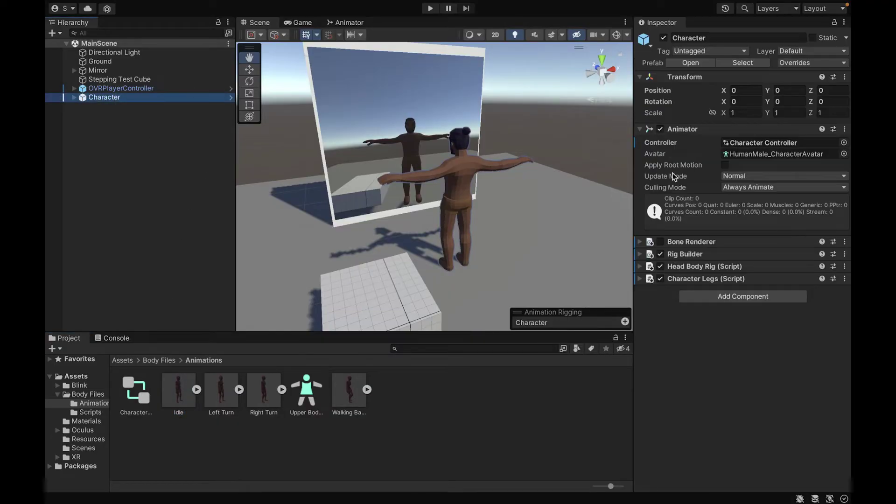
Delete the Idle state from the Character Controller's Base Layer and add the Idle model's animation clip back as the Idle state.
double_click(749, 143)
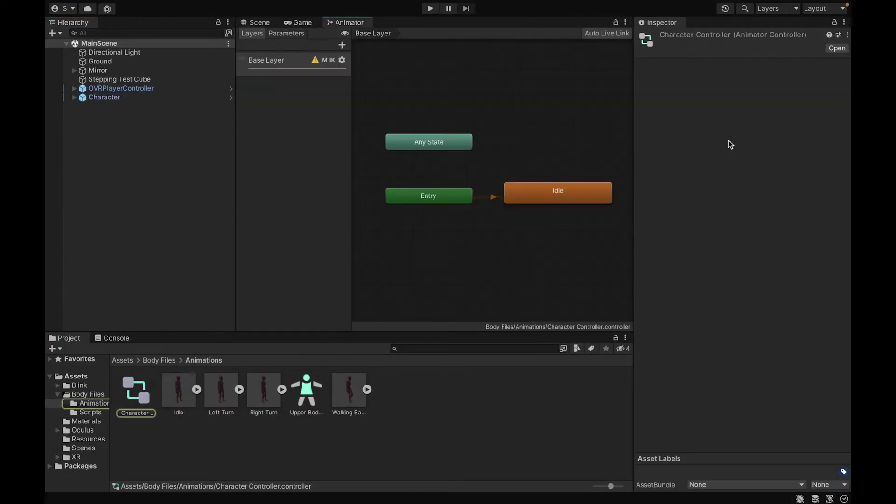
click(532, 170)
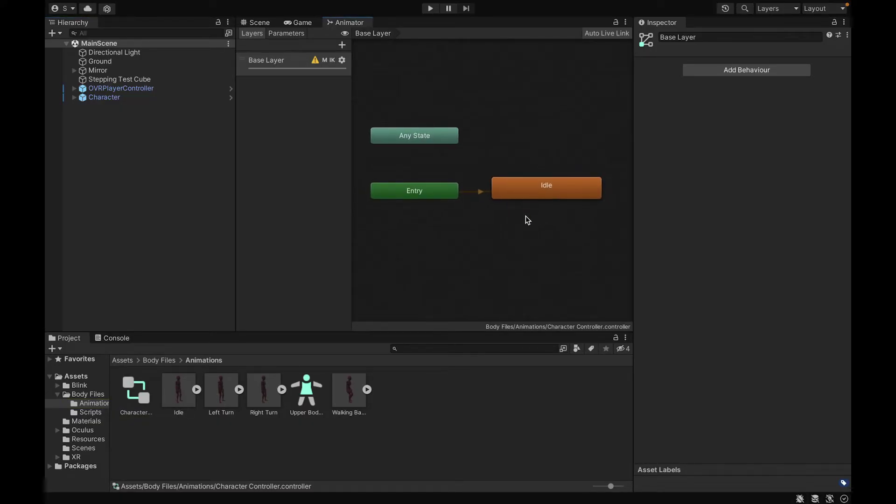
click(525, 189)
right_click(525, 186)
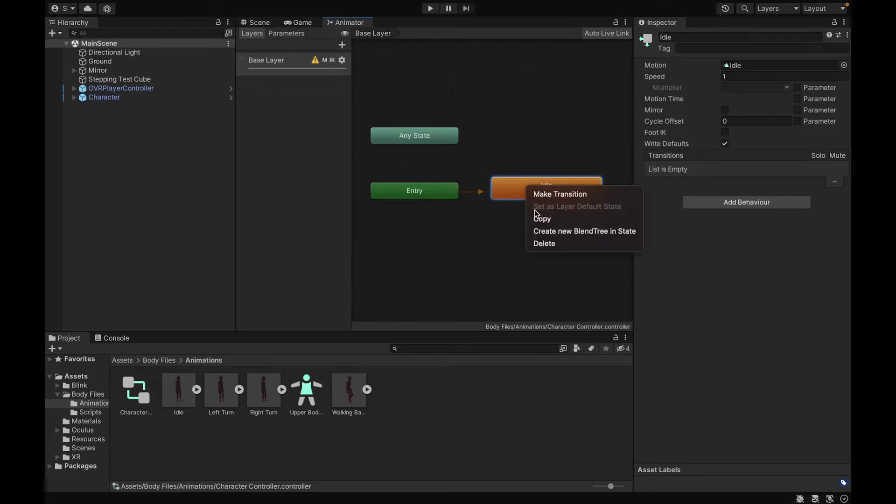
click(539, 243)
click(196, 389)
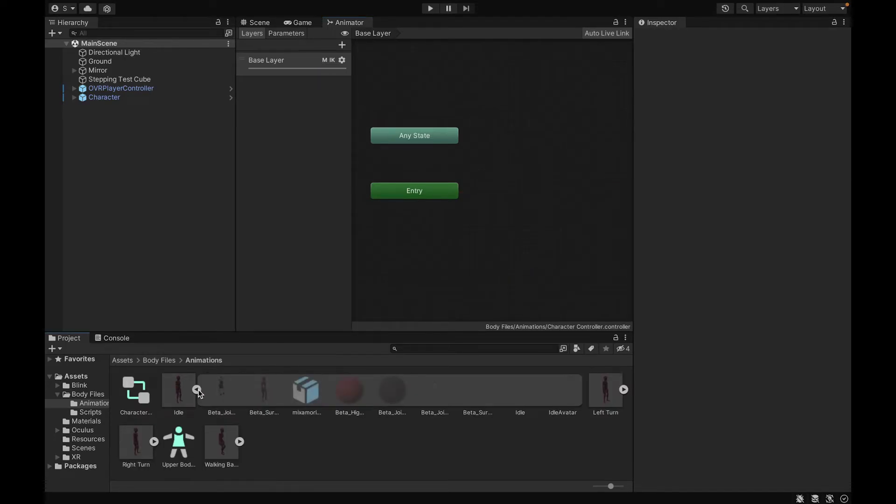
drag(515, 390, 507, 192)
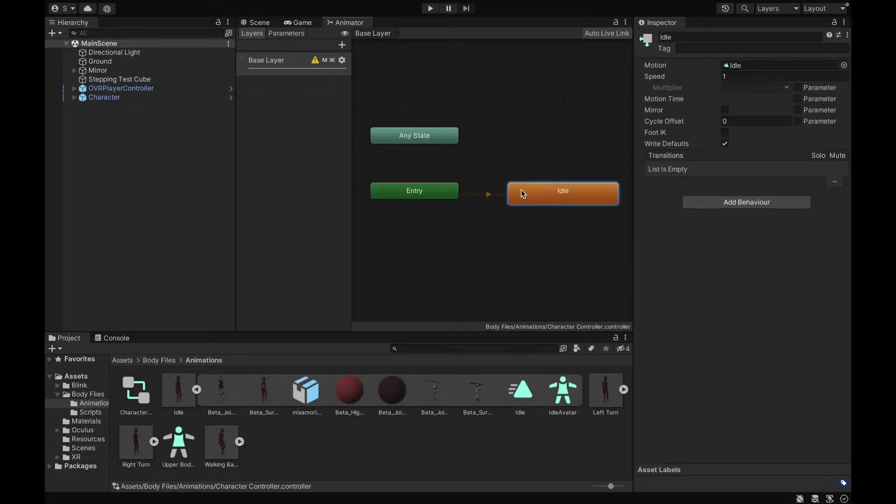
right_click(521, 189)
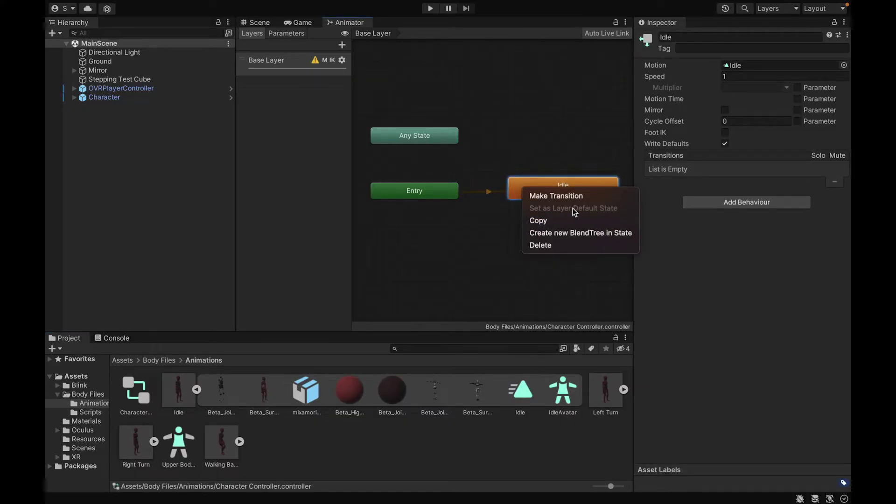
click(483, 216)
drag(540, 188, 536, 195)
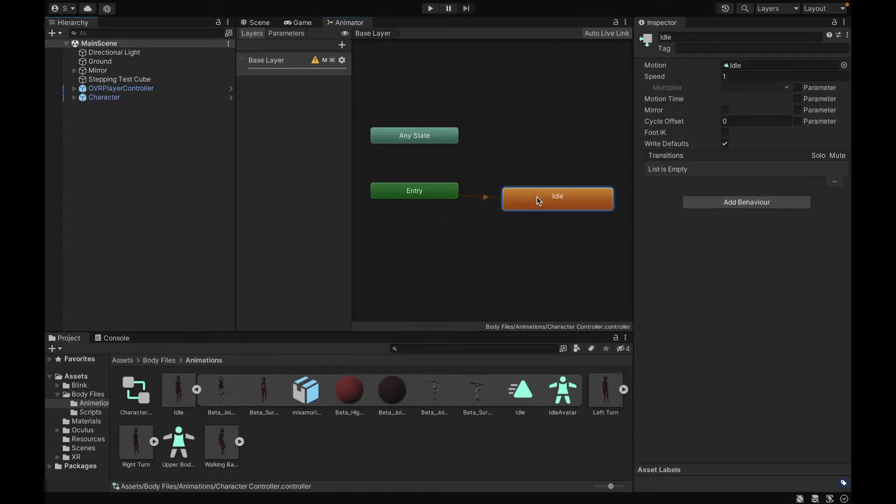
Create a new blend tree state above Idle in the Base Layer and name it Walking.
click(532, 169)
right_click(530, 153)
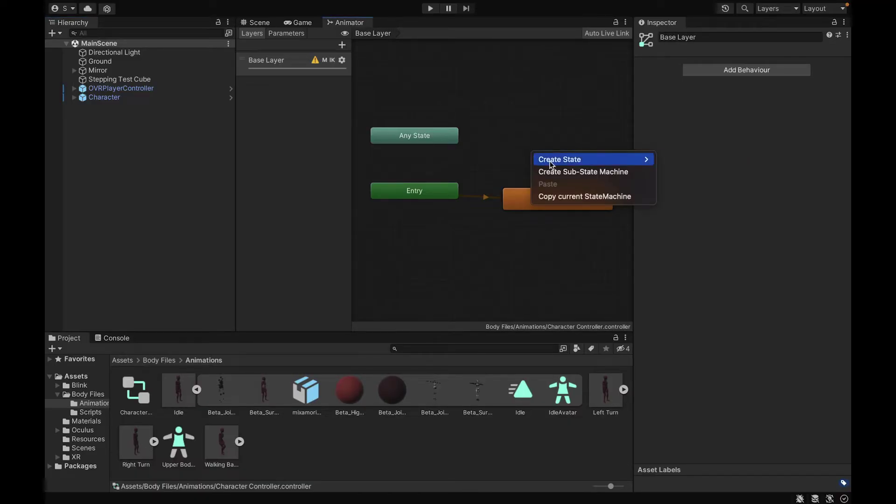
mouse_move(606, 158)
click(682, 183)
drag(559, 163, 545, 147)
double_click(545, 147)
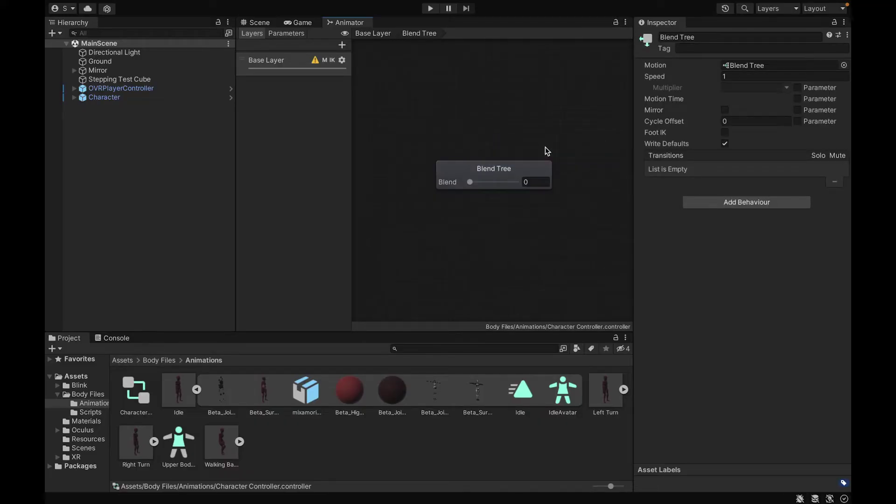
click(378, 34)
drag(525, 143, 536, 143)
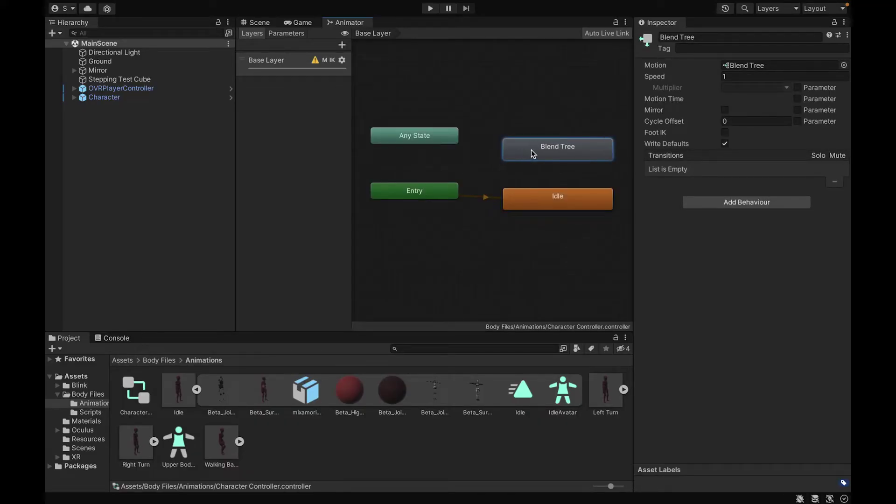
click(675, 37)
text(Walking)
key(Return)
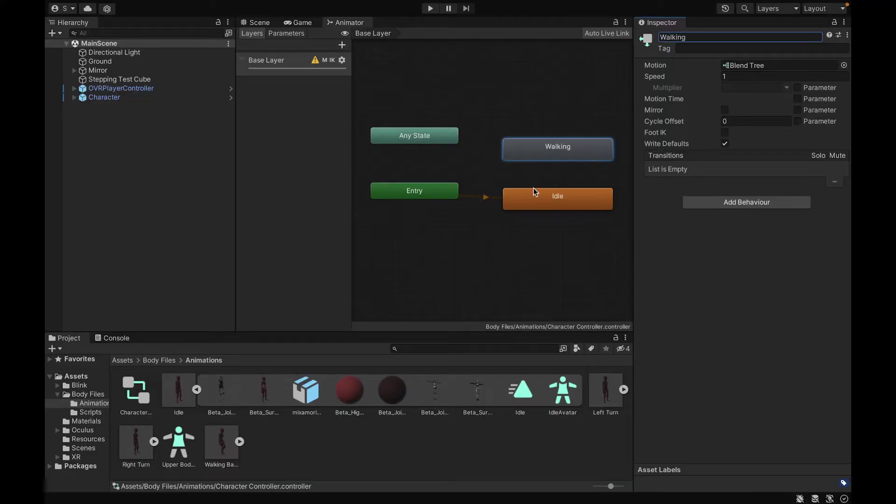
Make transitions in both directions between the Idle and Walking states.
click(547, 197)
right_click(548, 197)
click(580, 202)
click(565, 151)
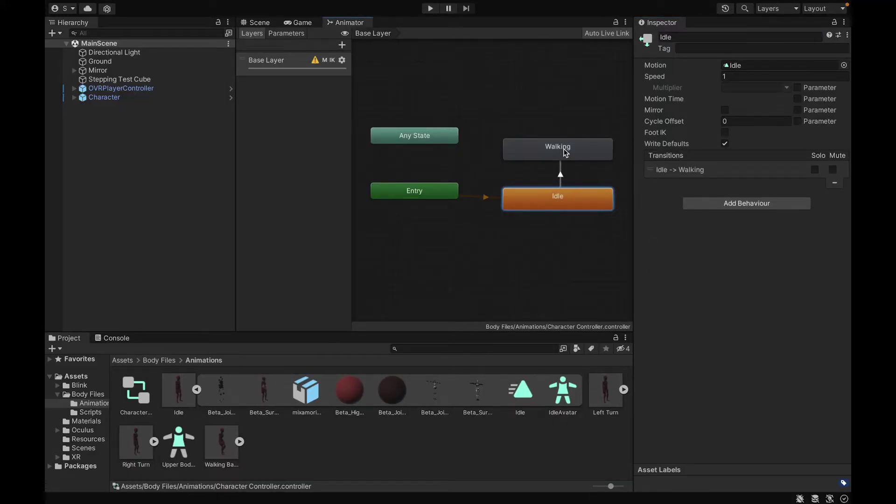
click(564, 151)
right_click(564, 151)
click(586, 156)
click(551, 198)
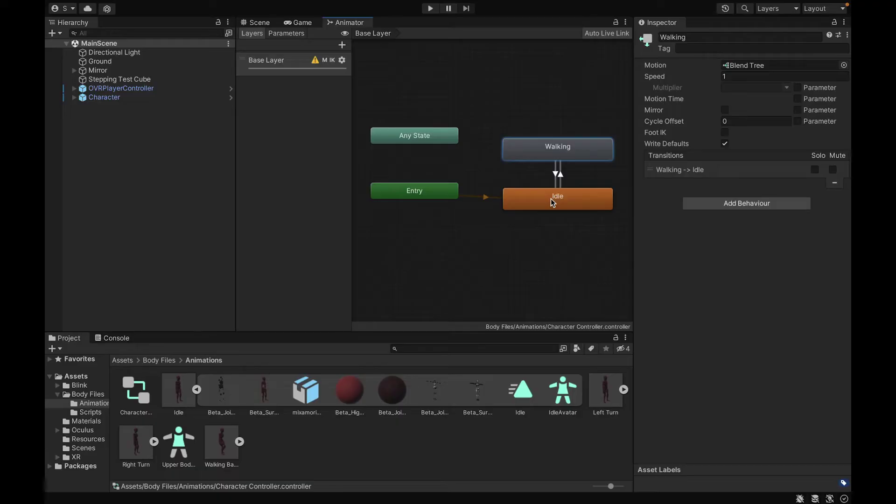
Add a Bool parameter named isWalking to the animator controller.
click(292, 35)
click(340, 45)
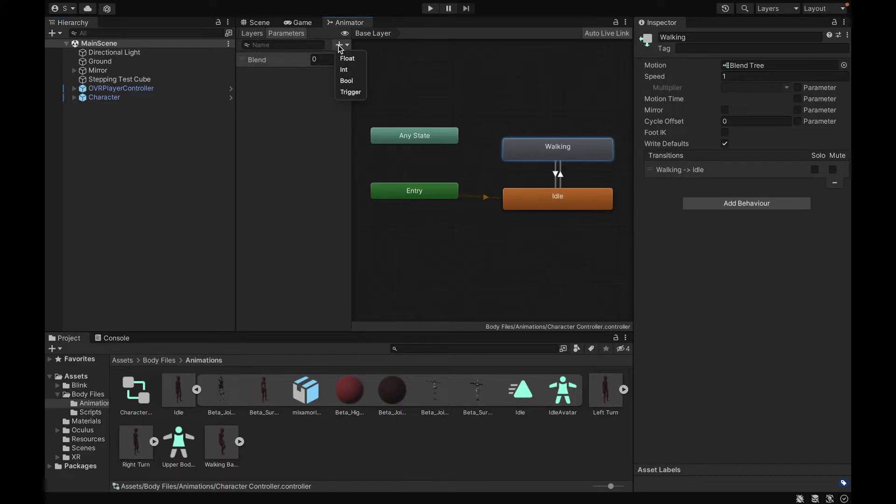
click(351, 81)
text(isW)
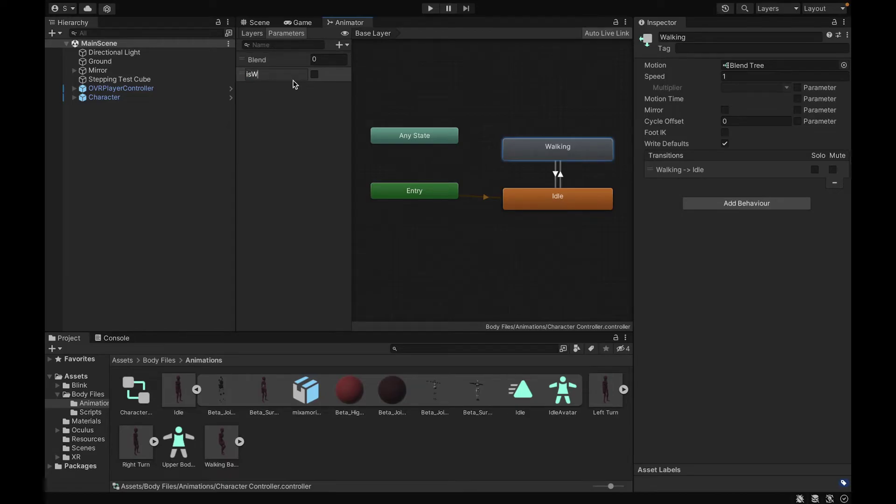
text(alking)
key(Return)
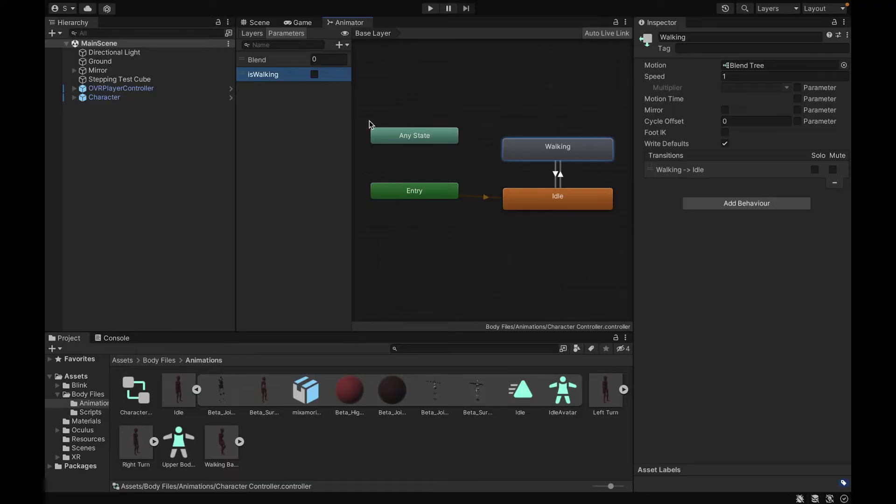
Give the Idle to Walking transition the condition isWalking true and disable its Has Exit Time.
click(560, 176)
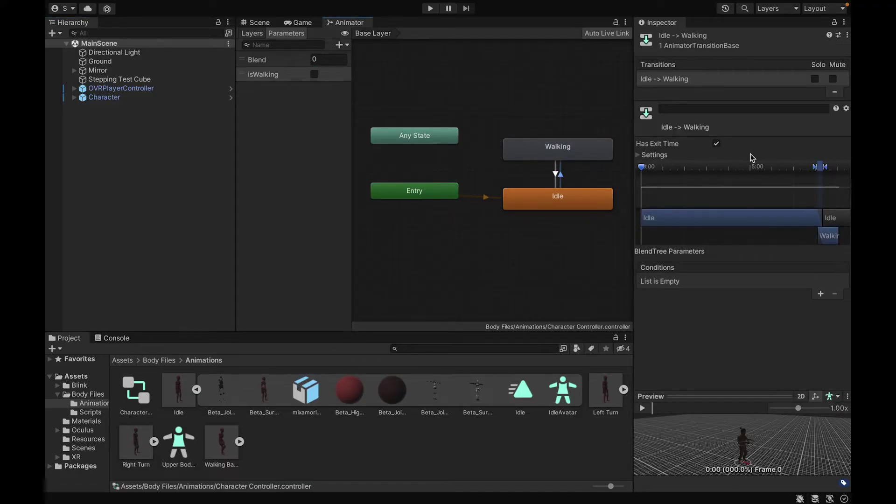
click(819, 294)
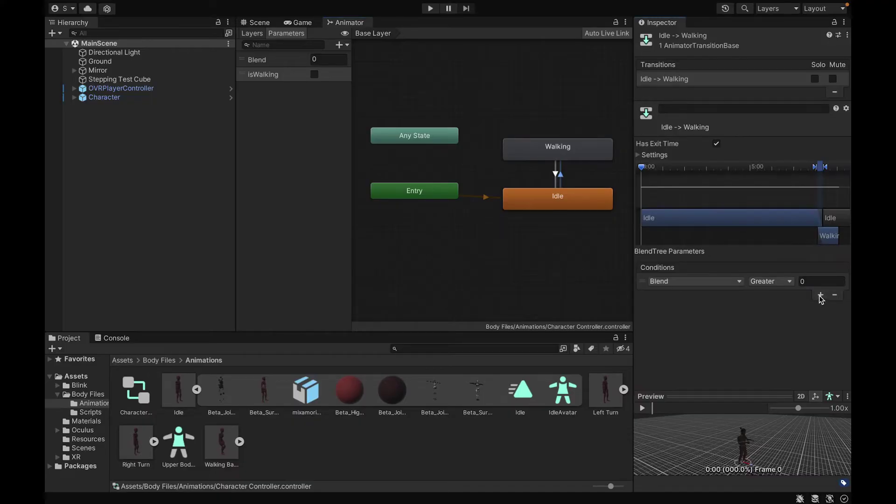
click(730, 284)
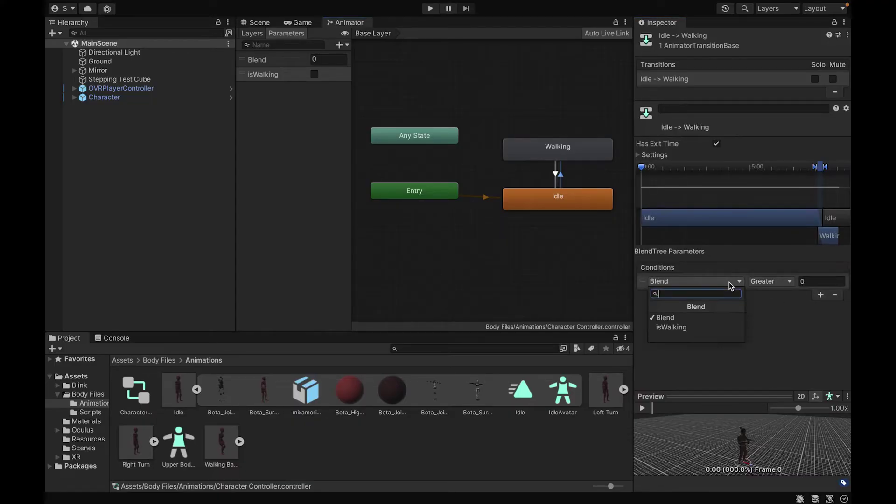
click(707, 325)
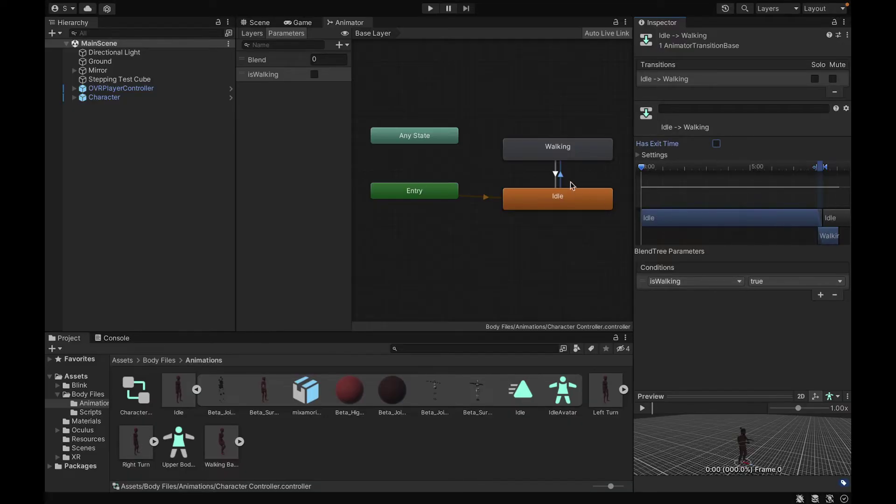
Disable Has Exit Time on the Walking to Idle transition and add the condition isWalking false.
click(554, 174)
click(716, 144)
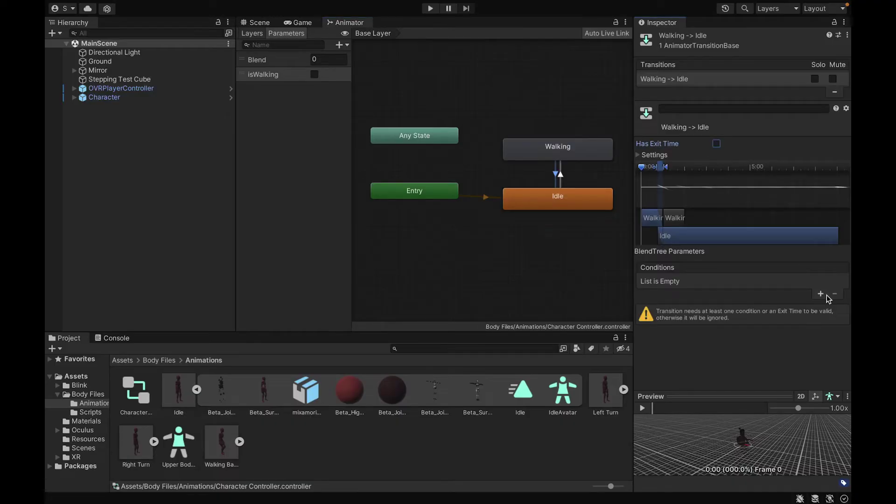
click(820, 294)
click(690, 327)
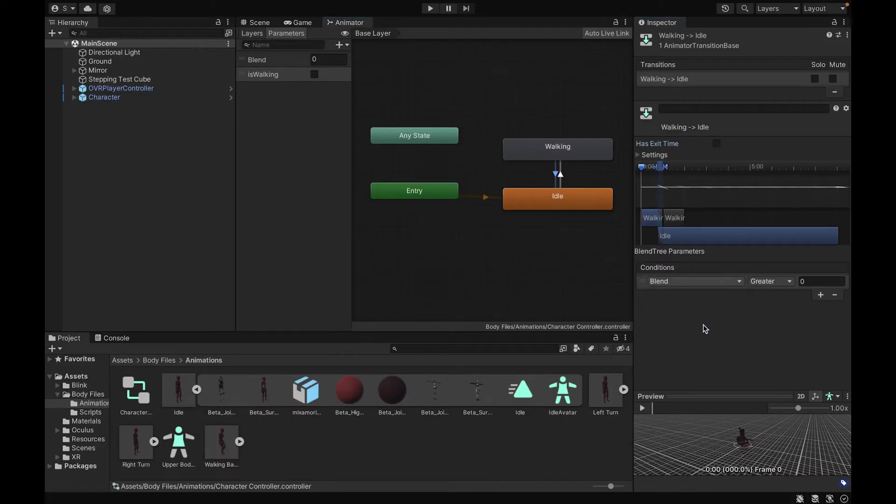
click(796, 282)
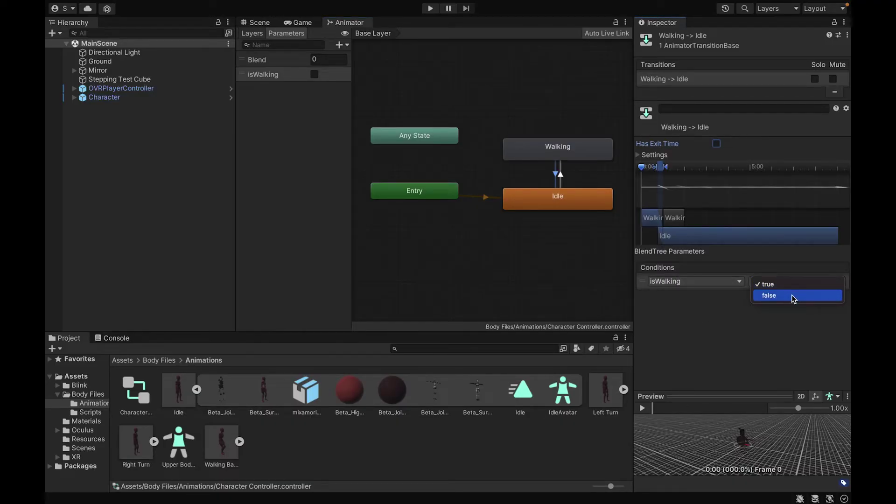
click(793, 296)
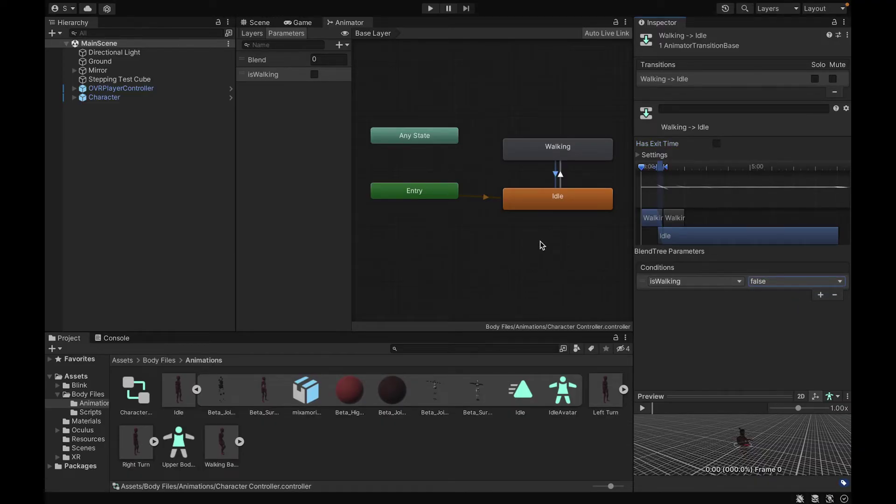
Open the Walking blend tree and set its Blend Type to 2D Simple Directional.
double_click(557, 148)
click(516, 172)
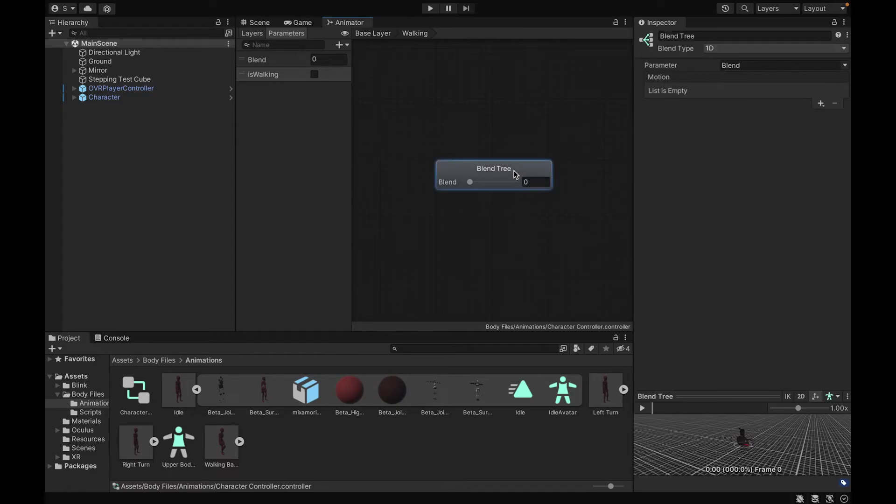
click(718, 47)
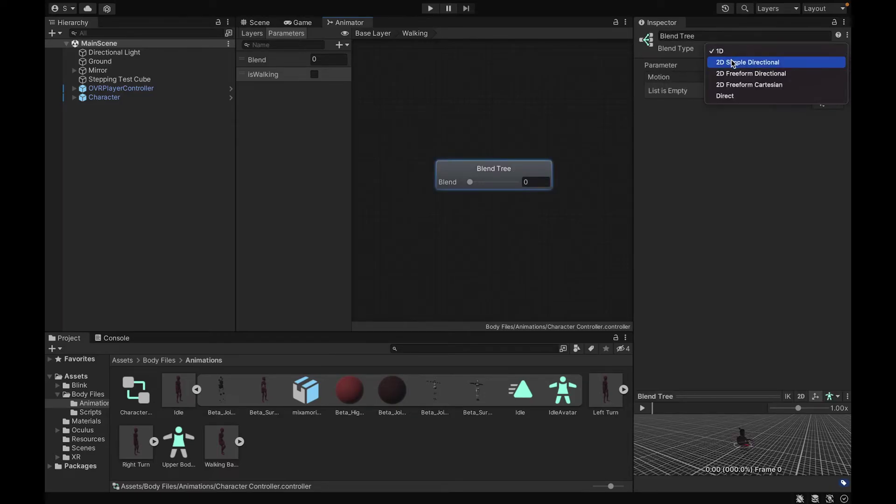
click(732, 63)
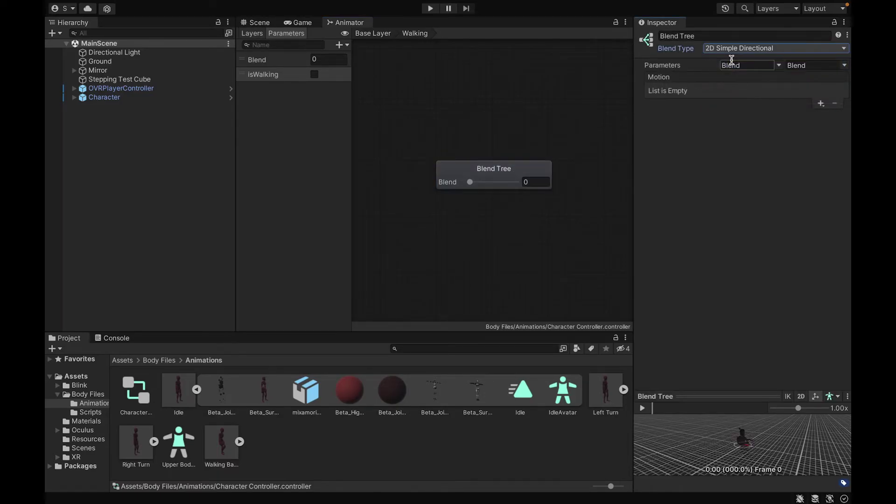
Add four motion fields to the Walking state's blend tree.
click(820, 105)
click(818, 118)
click(820, 104)
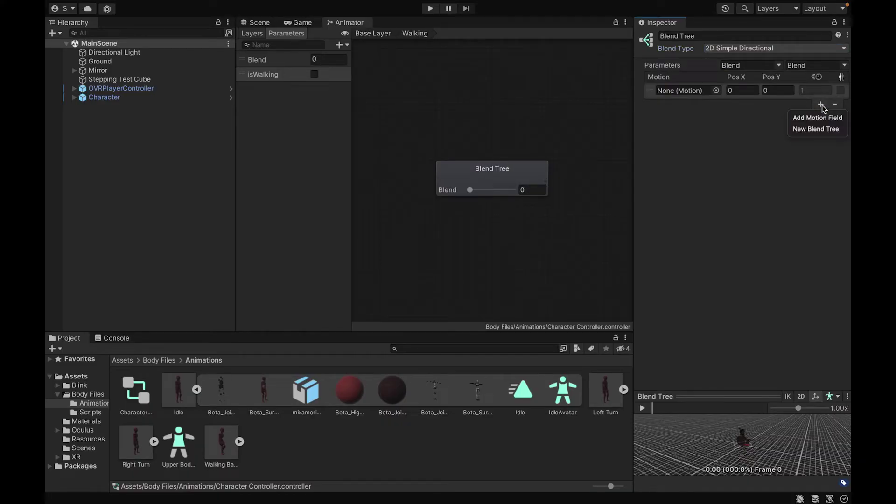
click(818, 118)
click(820, 252)
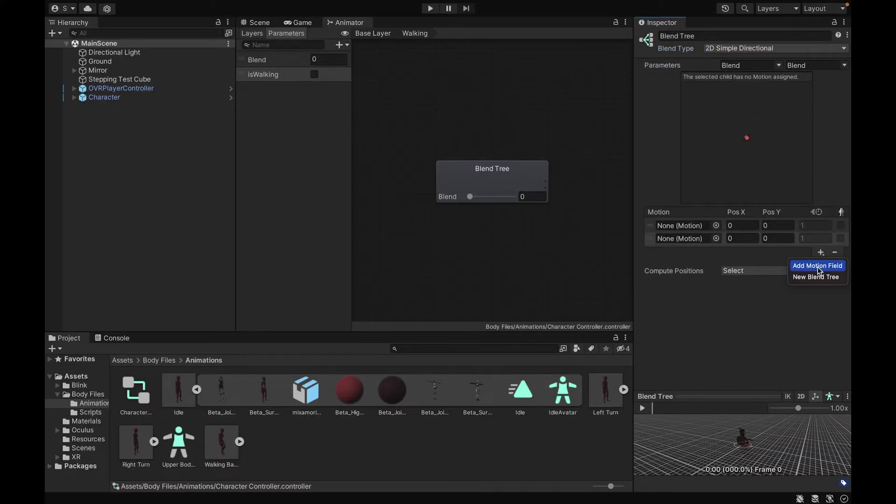
click(817, 263)
click(820, 265)
click(819, 279)
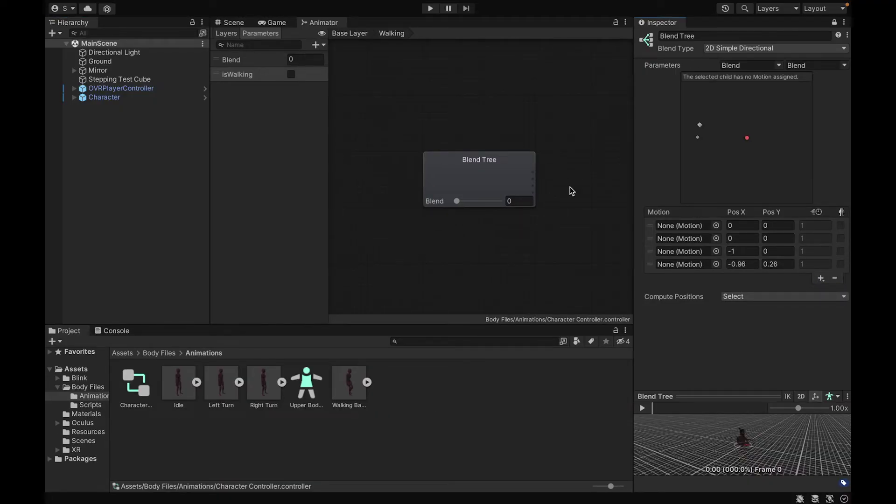
Assign the Walking clip from the Blink folder to the blend tree's first motion field and return to the Animations folder.
click(123, 353)
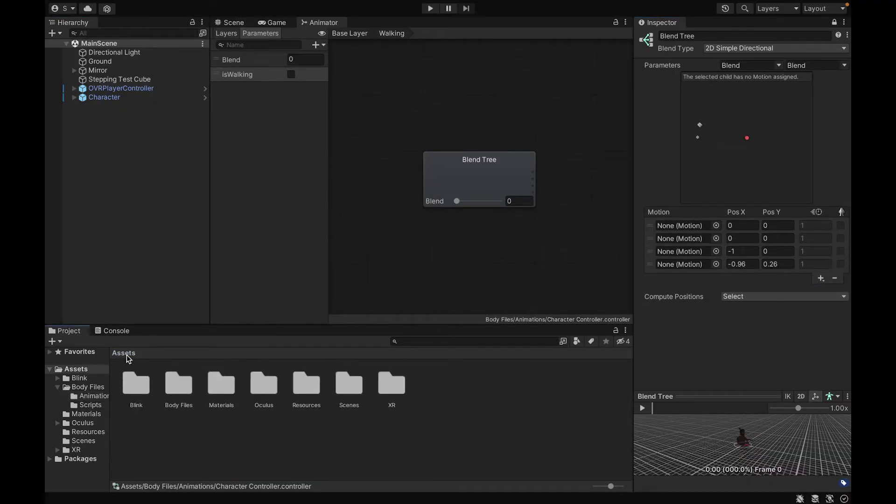
double_click(140, 389)
click(196, 382)
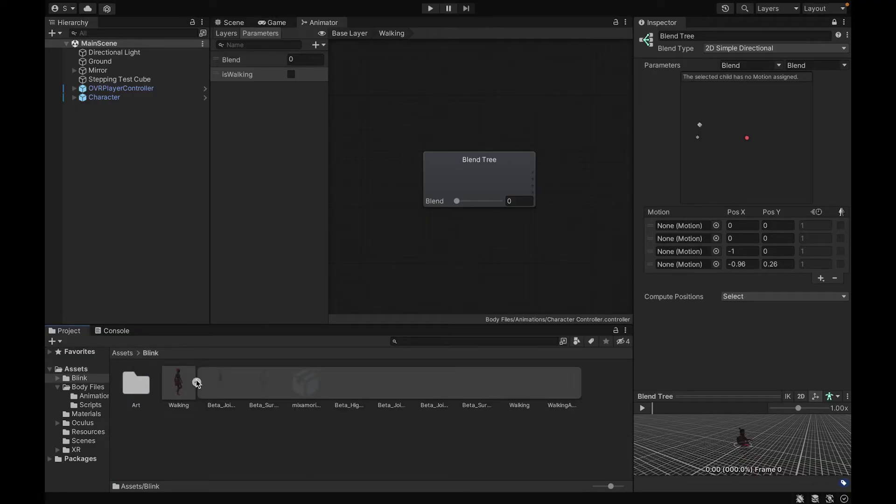
drag(508, 393, 675, 227)
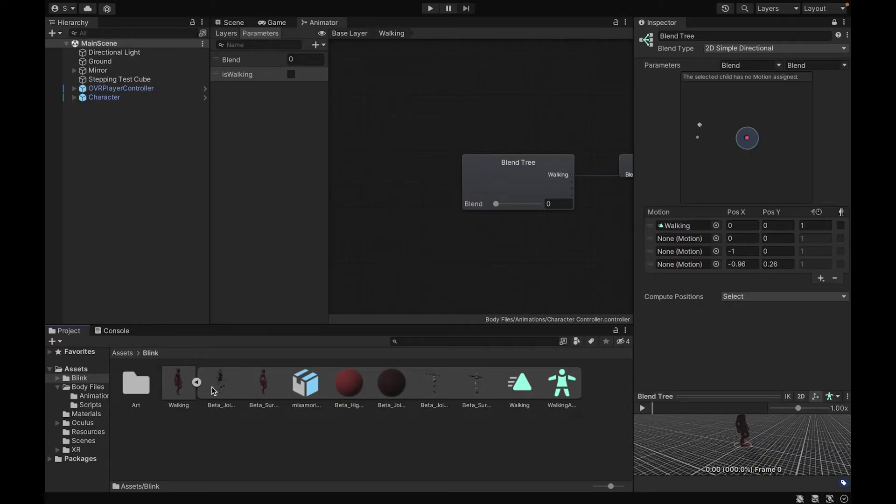
click(196, 383)
click(128, 352)
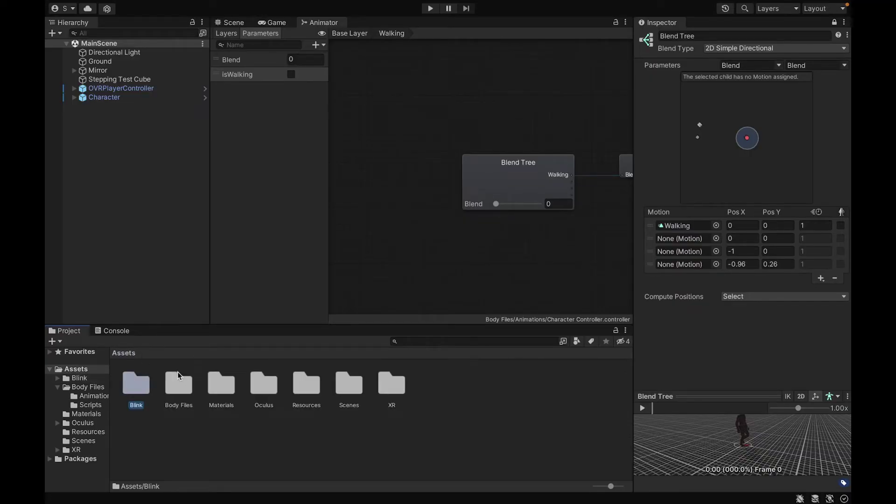
click(80, 396)
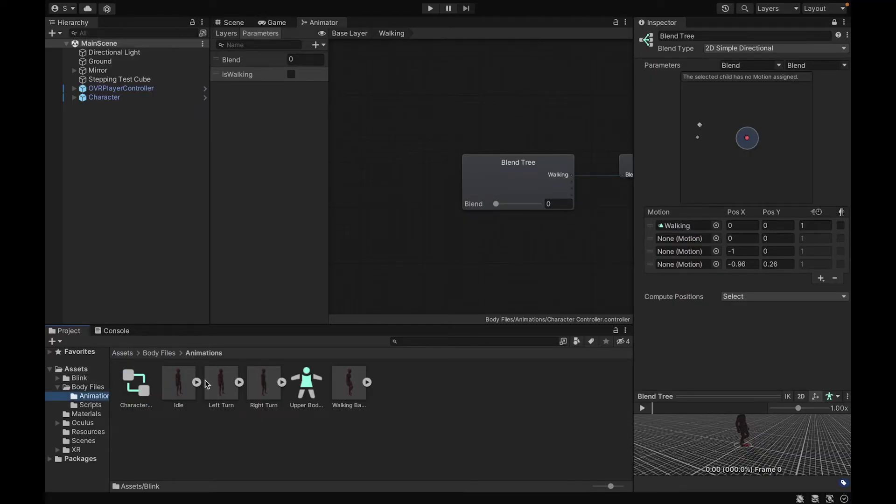
Assign the Walking Backwards, Left Turn and Right Turn clips to the blend tree's second, third and fourth motion fields.
click(367, 382)
drag(178, 434, 684, 239)
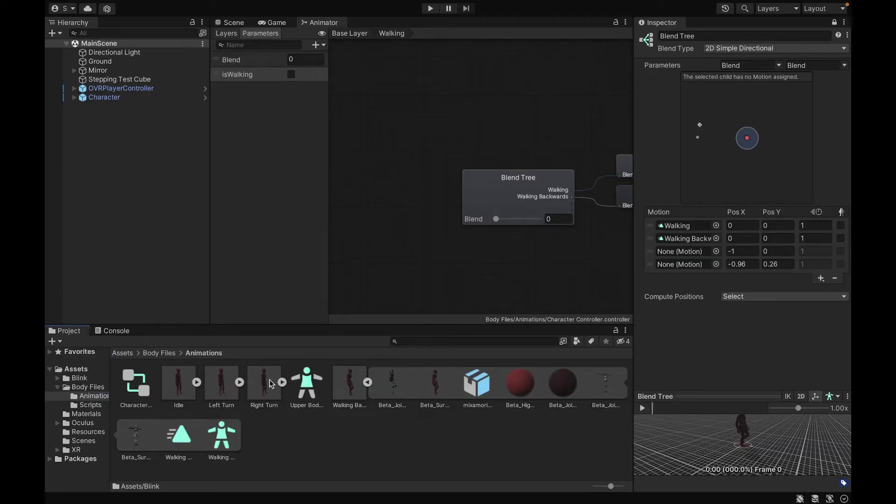
click(367, 382)
click(239, 383)
drag(562, 383, 685, 251)
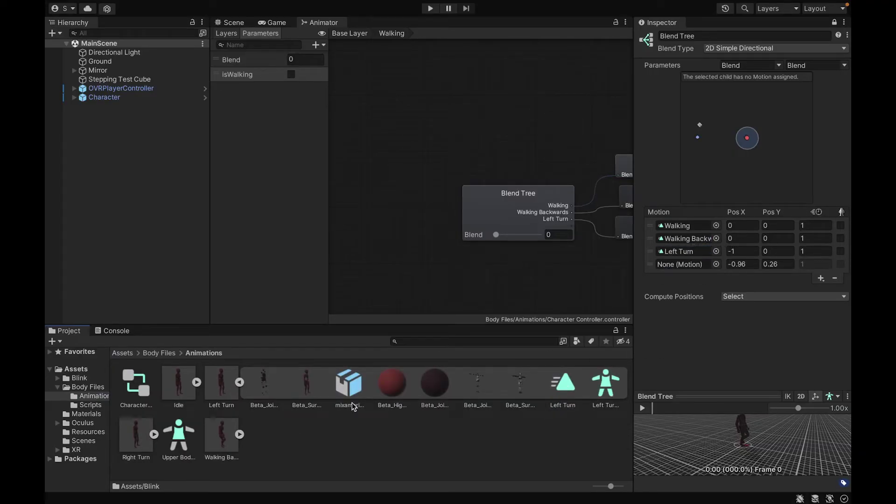
click(240, 382)
click(282, 382)
drag(606, 382, 678, 264)
Set the blend tree positions: Walking Y 0.25, Walking Backwards Y -0.25, and Right Turn X 1, Y 0.
click(747, 224)
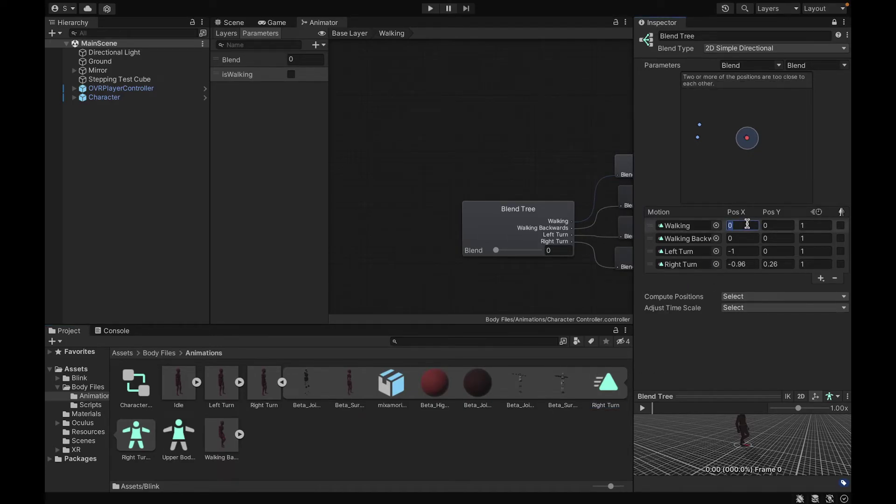
click(788, 238)
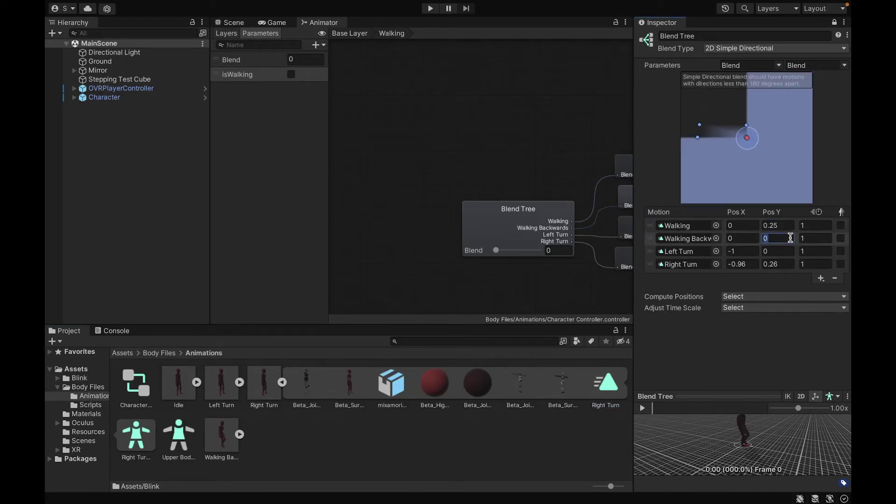
click(740, 264)
text(1)
key(Tab)
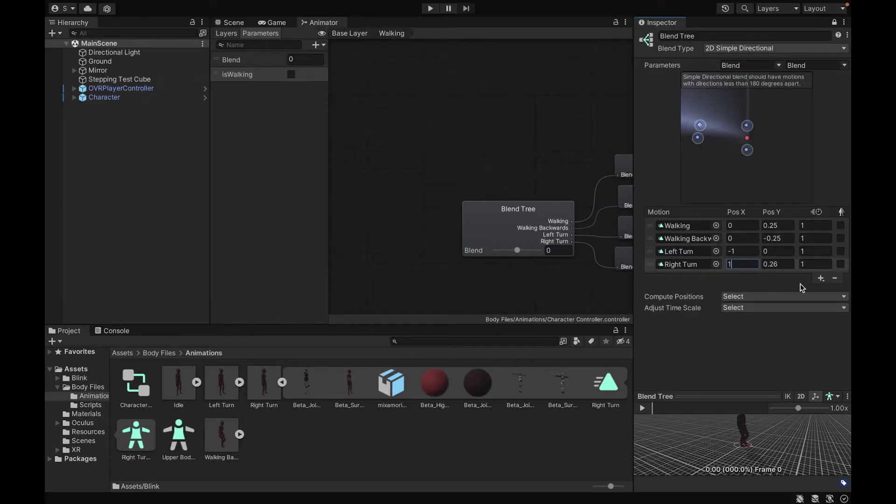
text(0)
click(742, 264)
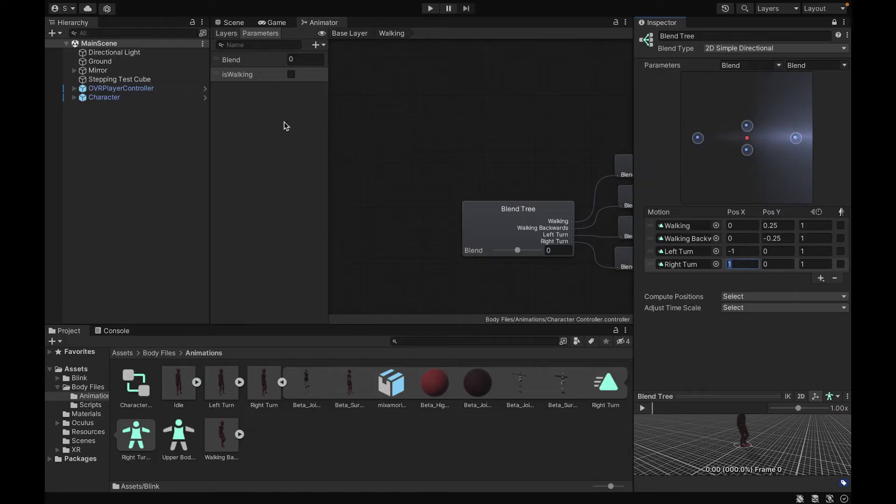
Delete the Blend parameter from the animator controller.
click(258, 62)
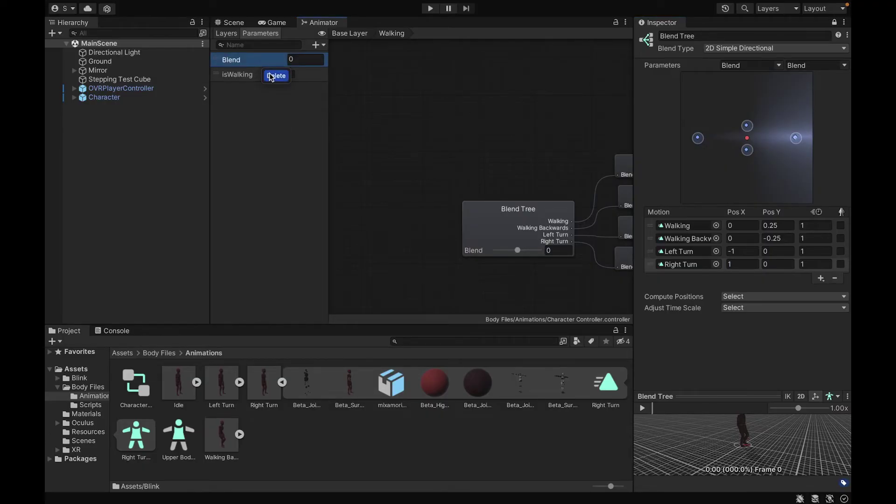
key(Delete)
click(466, 207)
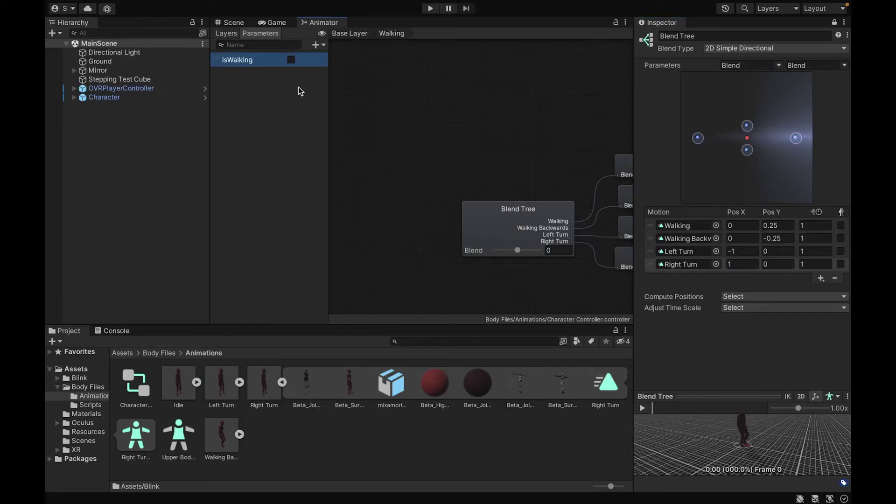
Add two float parameters named x and y to the animator controller.
click(318, 46)
click(328, 58)
text(x)
key(Return)
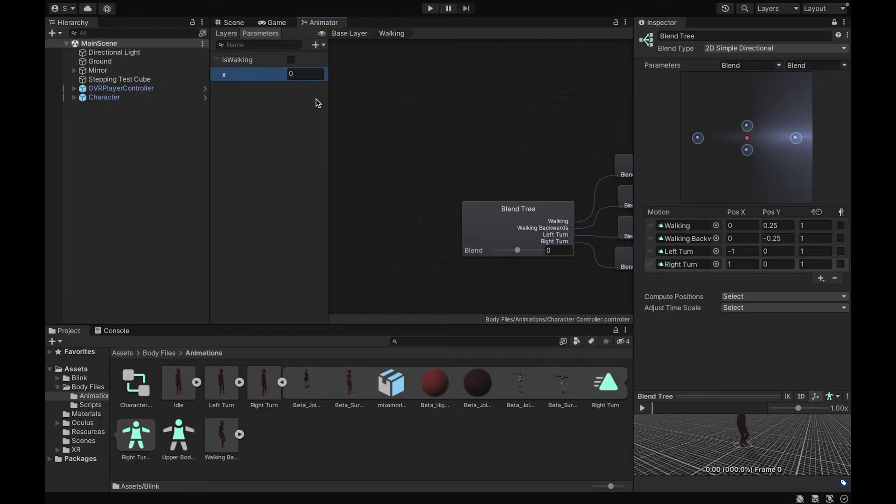
click(316, 45)
click(328, 58)
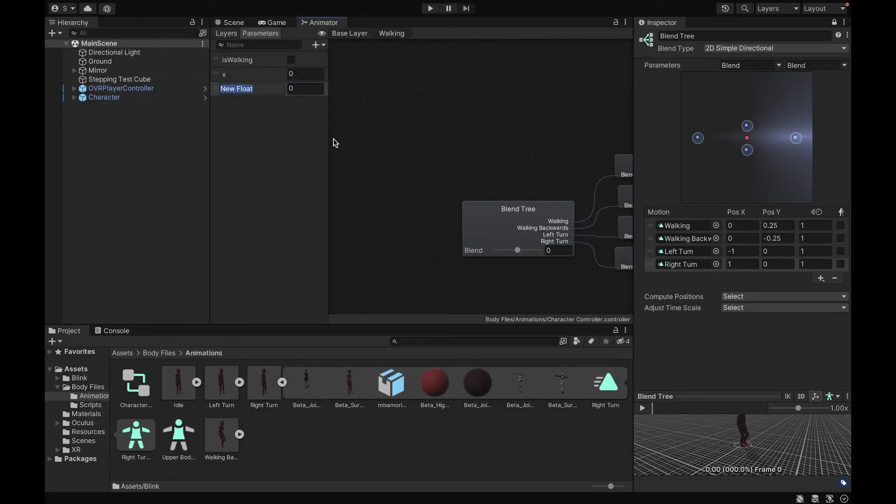
text(y)
key(Return)
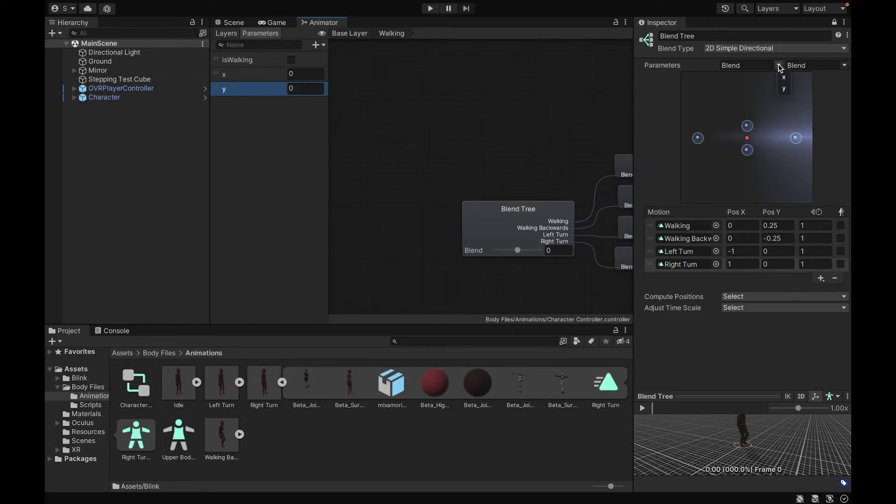
Set the blend tree's first parameter to x and its second parameter to y.
click(784, 78)
click(844, 66)
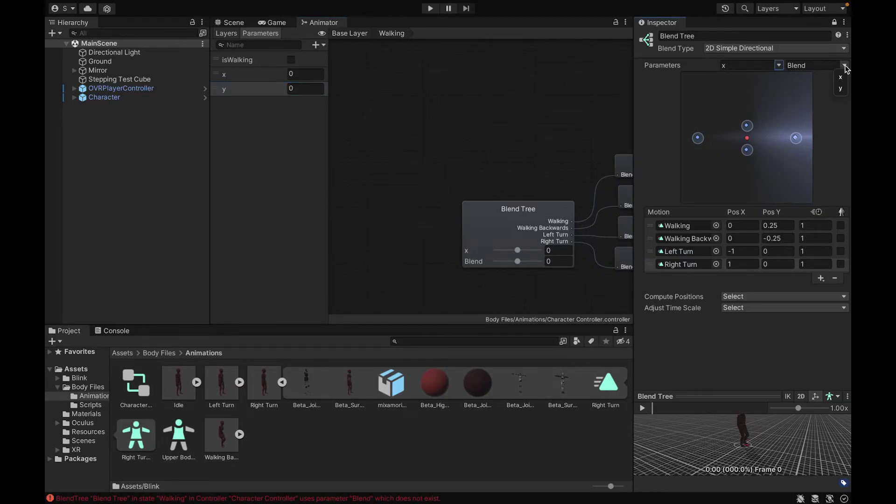
click(845, 91)
Return to the Scene view, unlock the Inspector for the Character, and add the Walking Controller script to it.
click(233, 23)
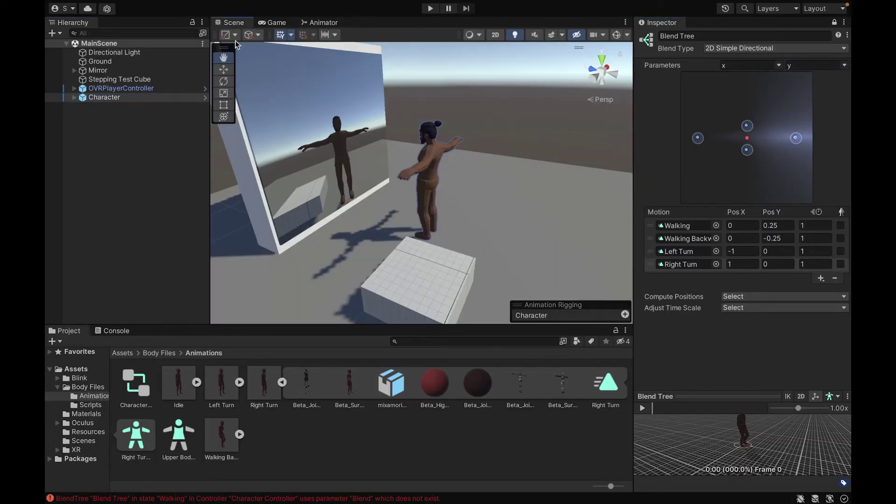
click(152, 100)
click(834, 22)
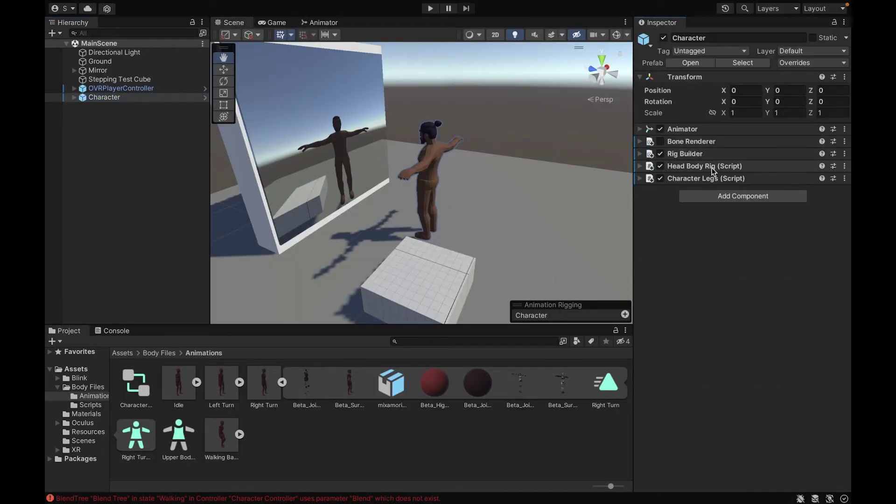
click(742, 196)
text(walkin)
key(Return)
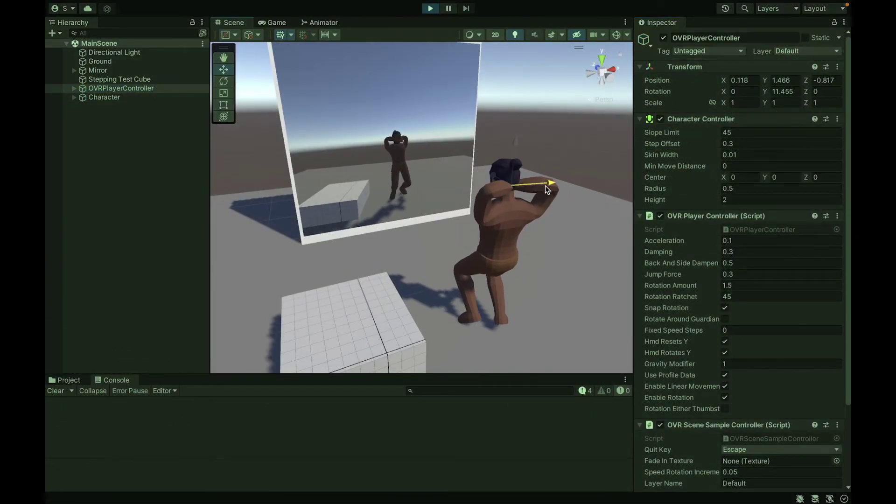
Move the OVRPlayerController sideways in play mode to test the walking animation.
drag(545, 185, 481, 178)
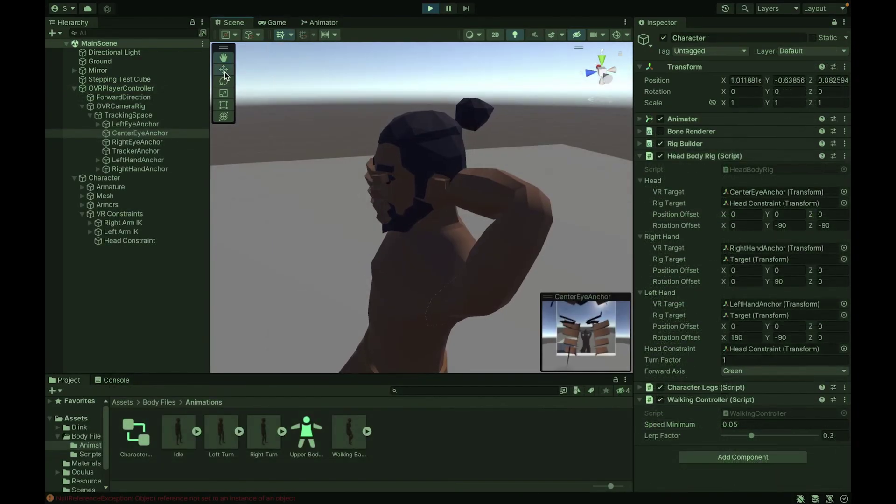
Try a Head position offset of Y -0.04 and Z -0.17 in play mode and check the head from several angles.
click(223, 69)
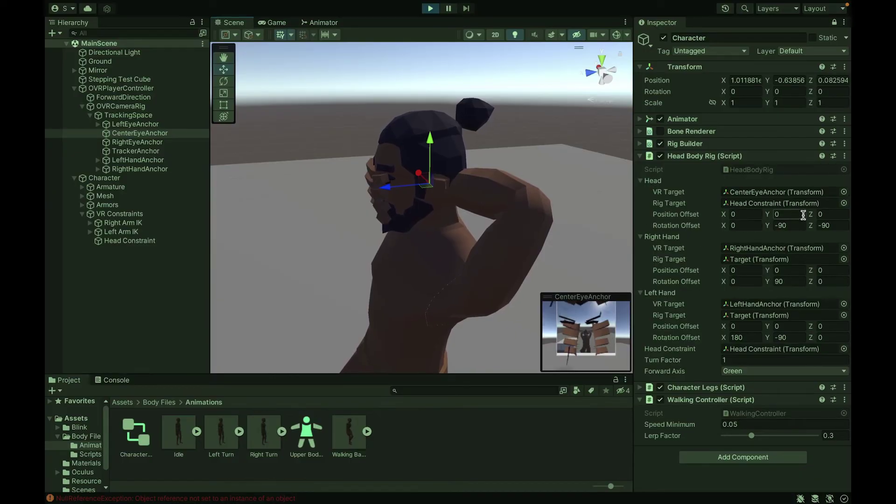
drag(812, 216, 806, 217)
alt+drag(531, 175, 513, 177)
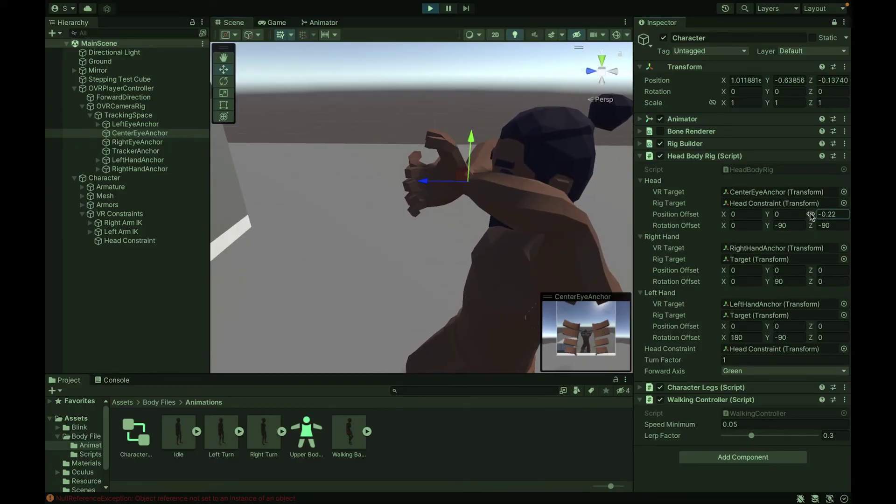
drag(812, 215, 811, 216)
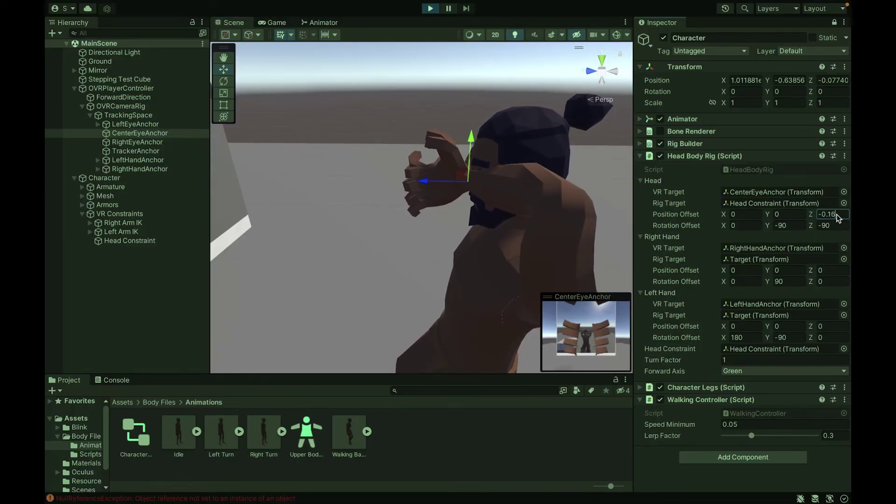
key(shift+Tab)
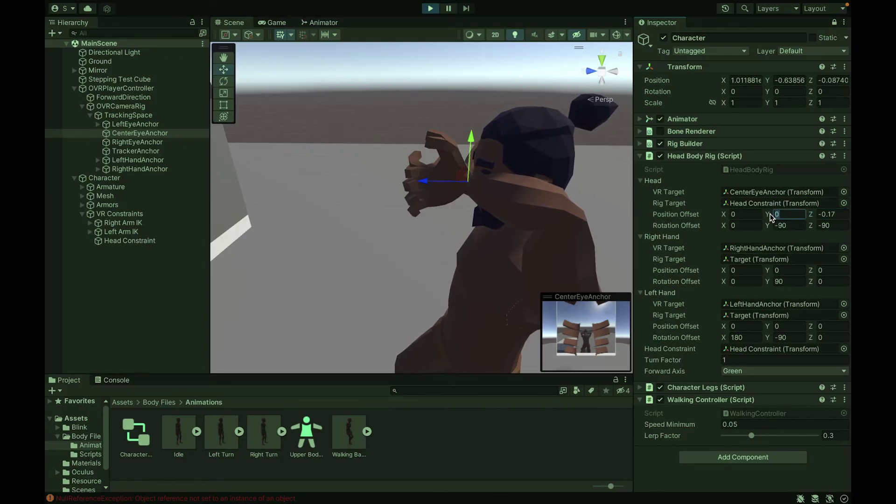
text(-0.03)
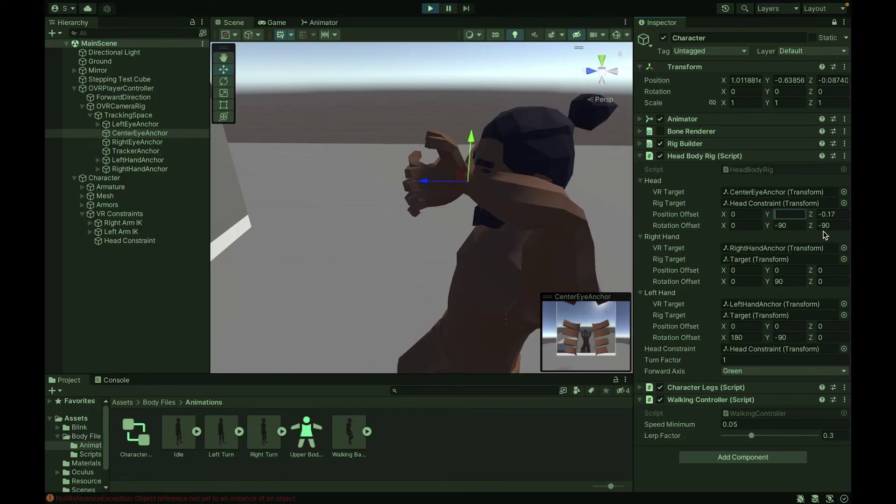
key(BackSpace)
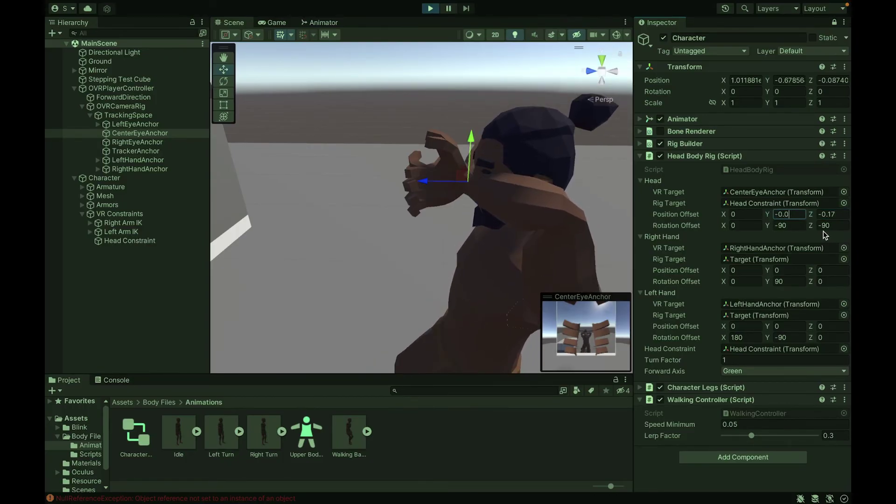
text(4)
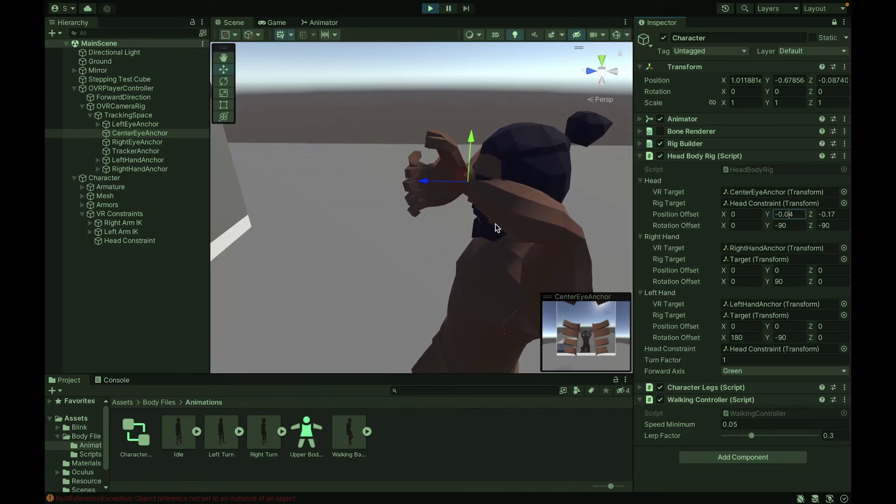
right_drag(495, 223, 513, 231)
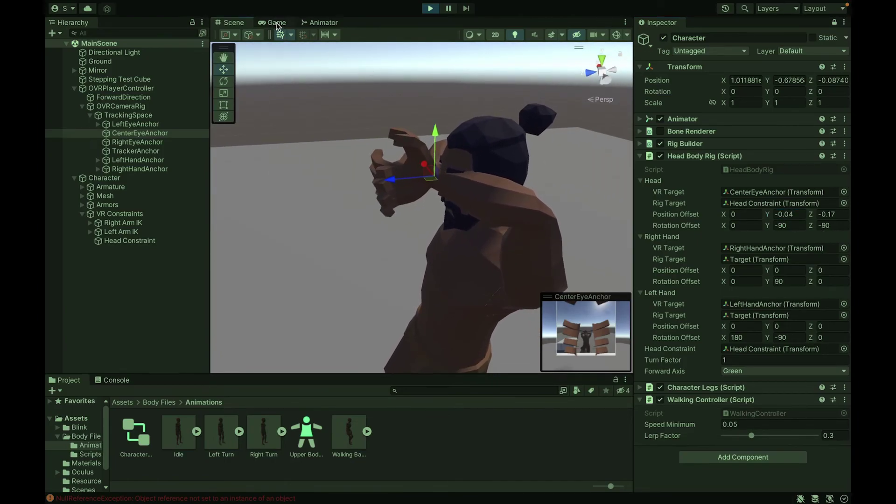
key(q)
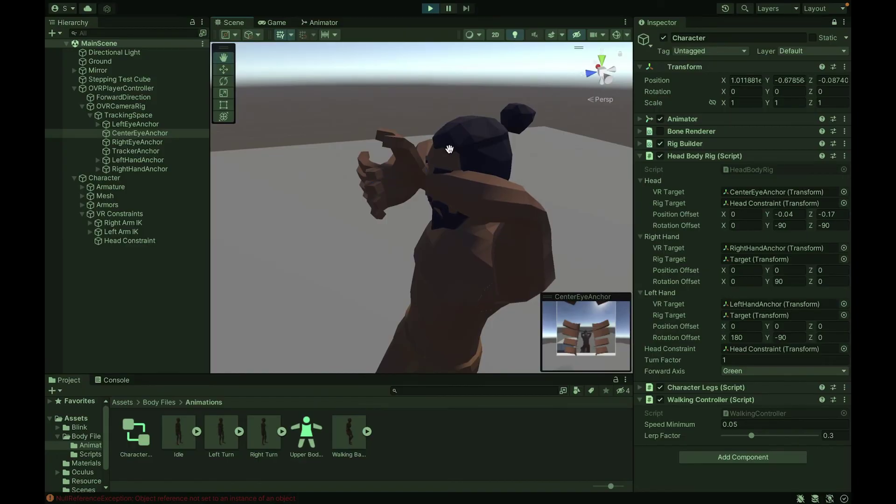
right_drag(449, 148, 456, 198)
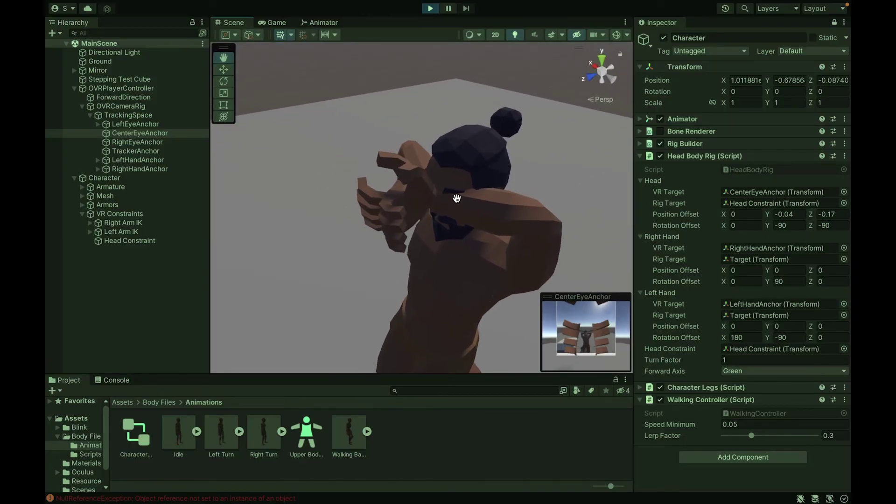
Exit play mode and re-enter the tested Head position offset, Y -0.04 and Z -0.17, in the Character's Head Body Rig.
key(ctrl+p)
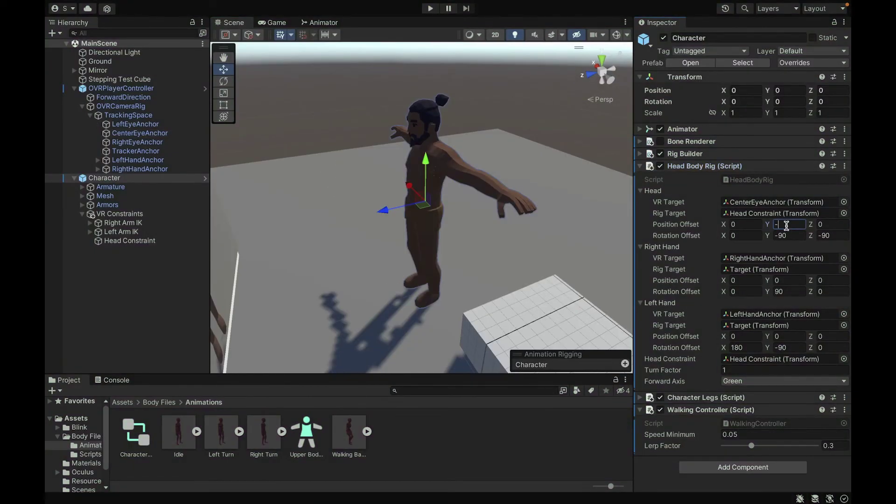
click(824, 226)
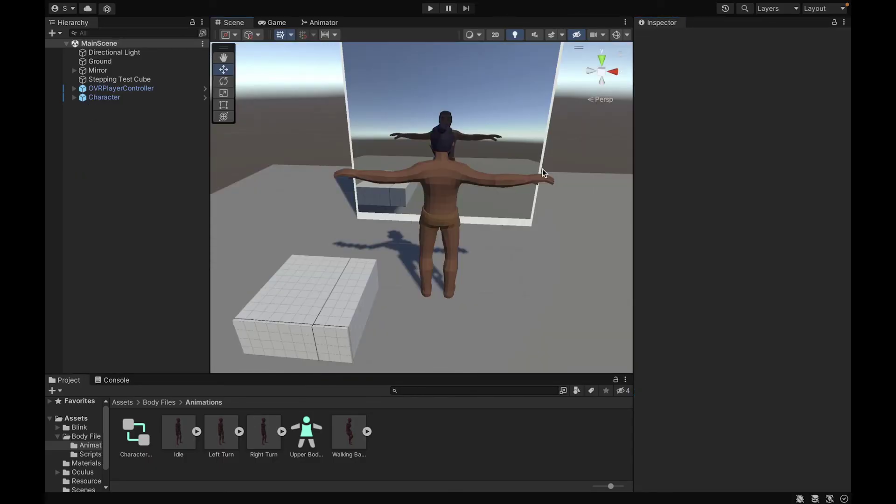
Enable the OVR Camera Rig script on OVRCameraRig and set its OVR Manager's Tracking Origin Type to Floor Level.
click(147, 88)
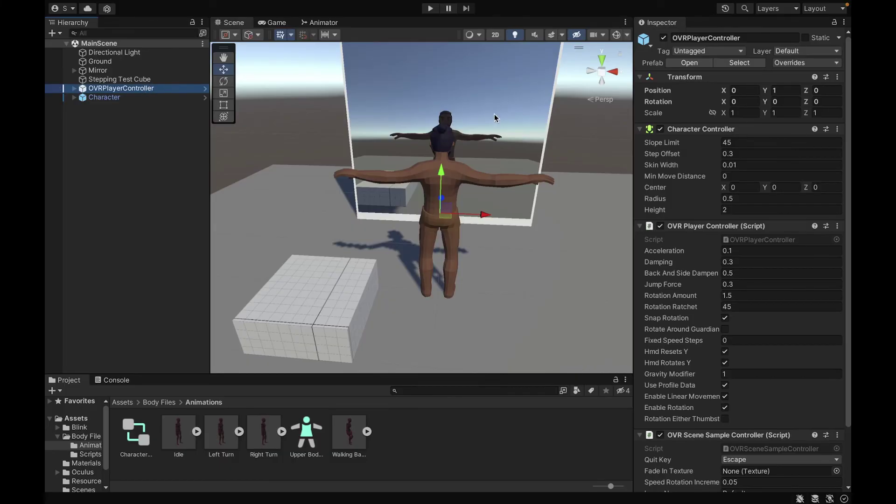
click(74, 88)
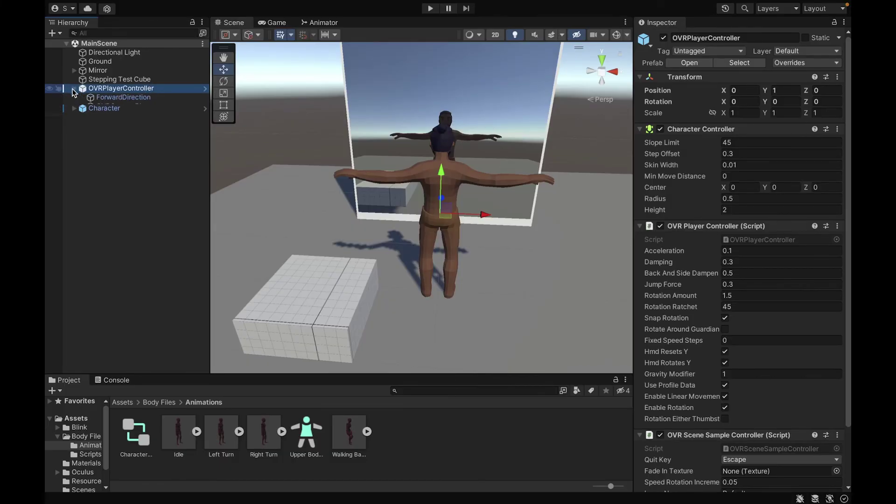
click(125, 107)
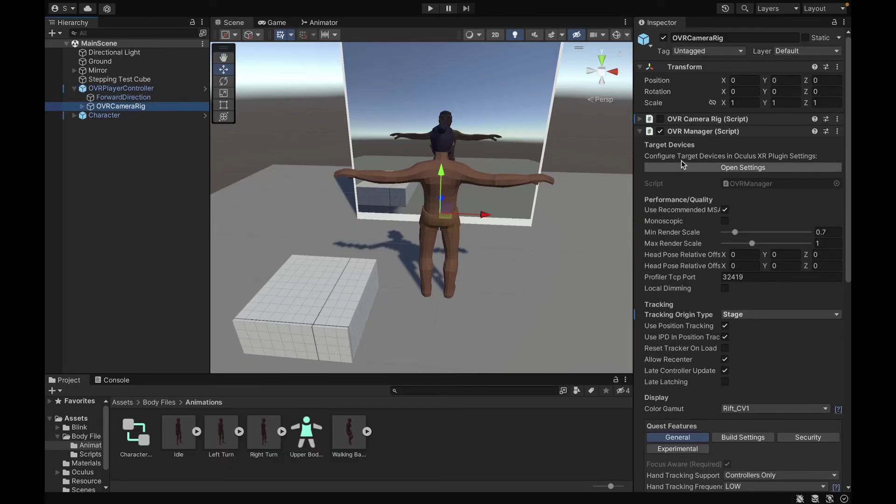
click(661, 122)
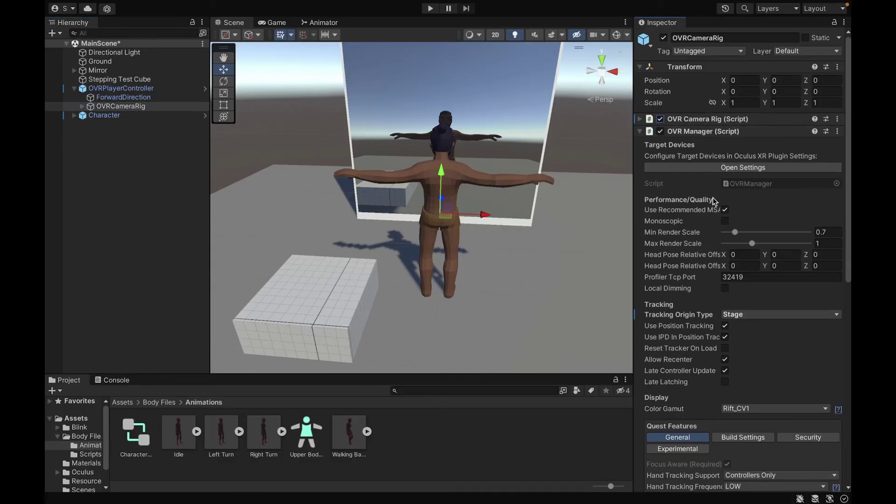
click(746, 315)
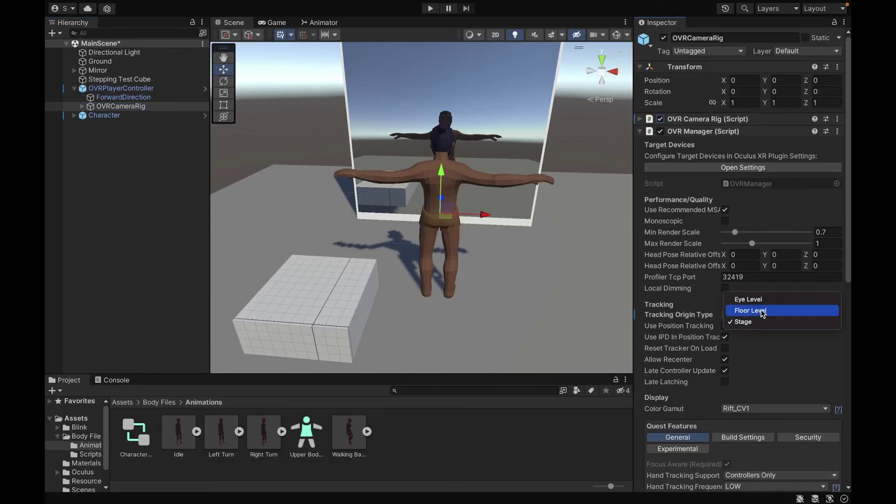
click(760, 312)
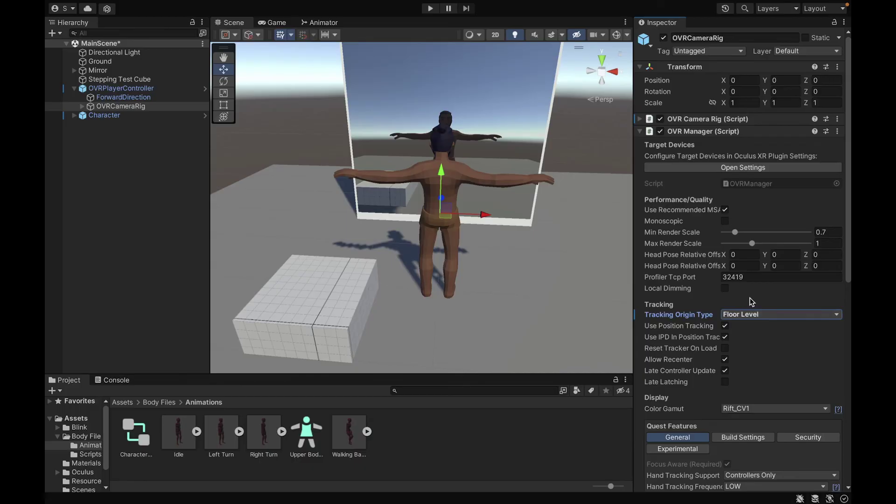